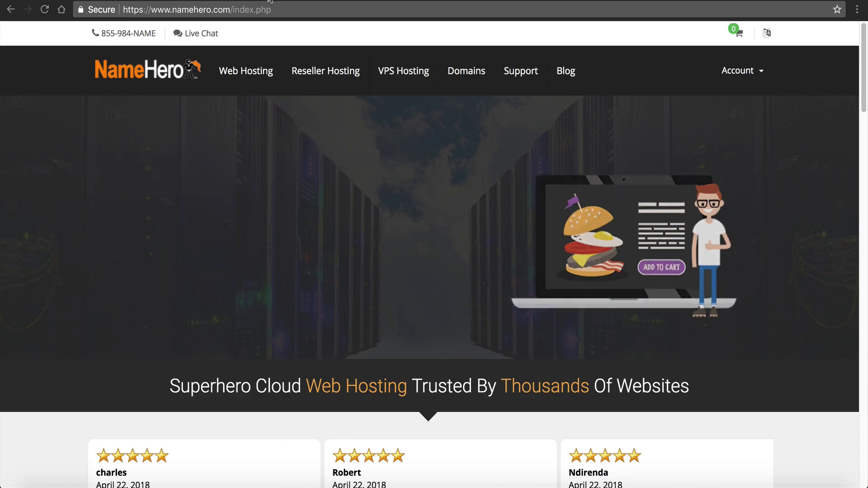
# - Read through the G Suite email setup article
pyautogui.scroll(-5, 678, 235)
pyautogui.scroll(-3, 655, 245)
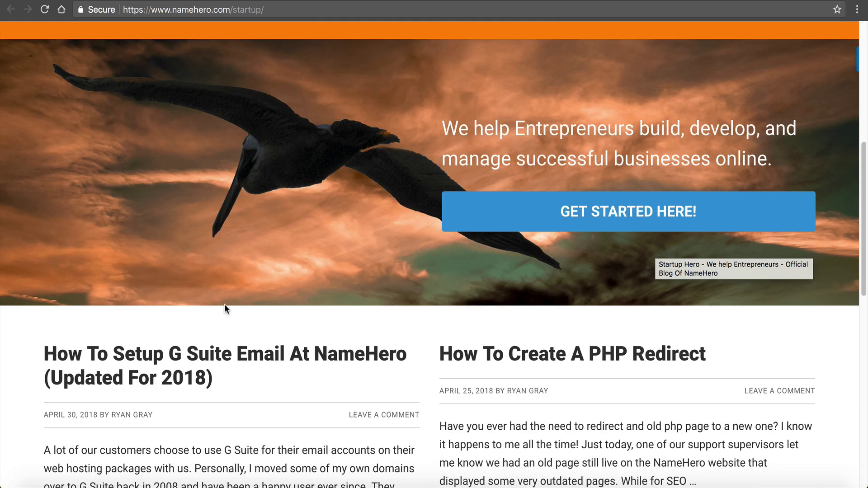
pyautogui.click(364, 360)
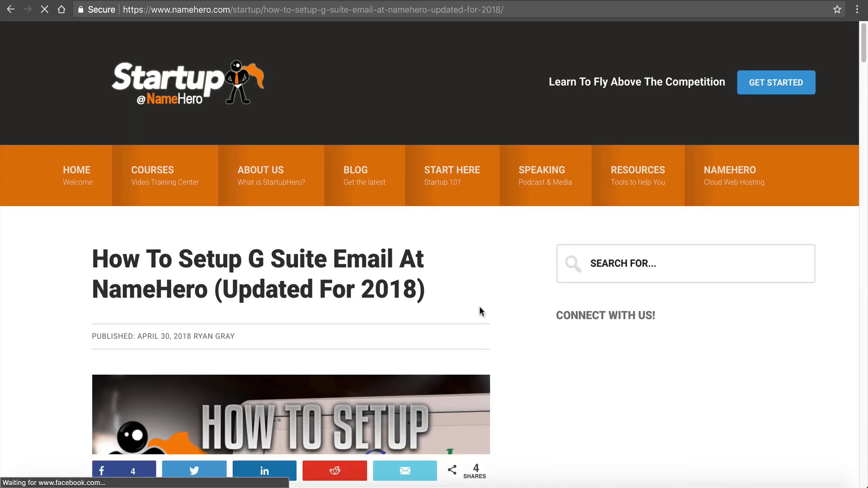
pyautogui.scroll(-7, 666, 270)
pyautogui.scroll(-5, 702, 289)
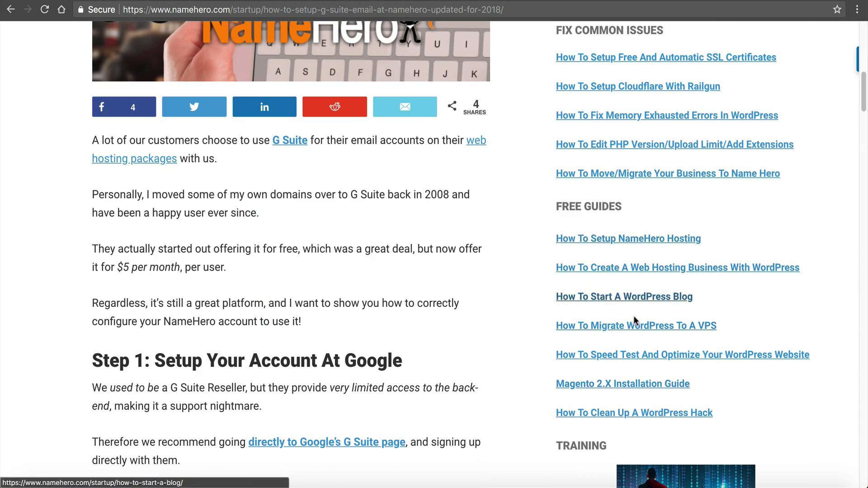
pyautogui.scroll(-5, 632, 319)
pyautogui.scroll(-2, 593, 277)
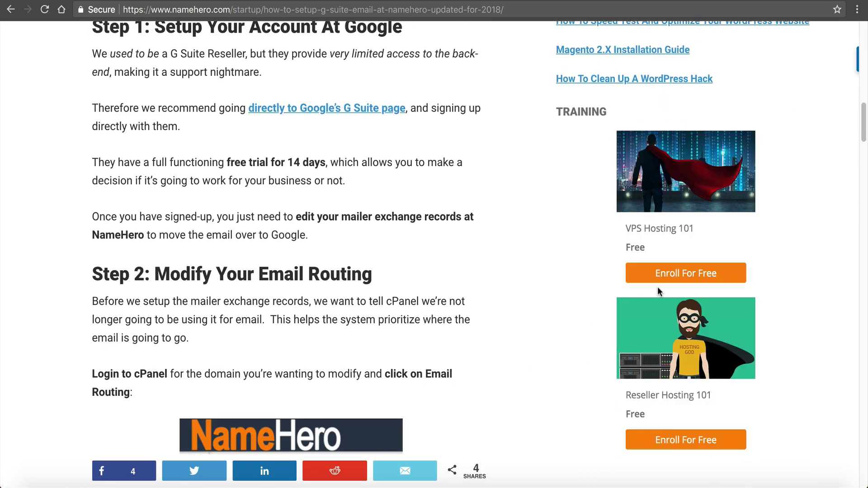
pyautogui.scroll(-5, 672, 371)
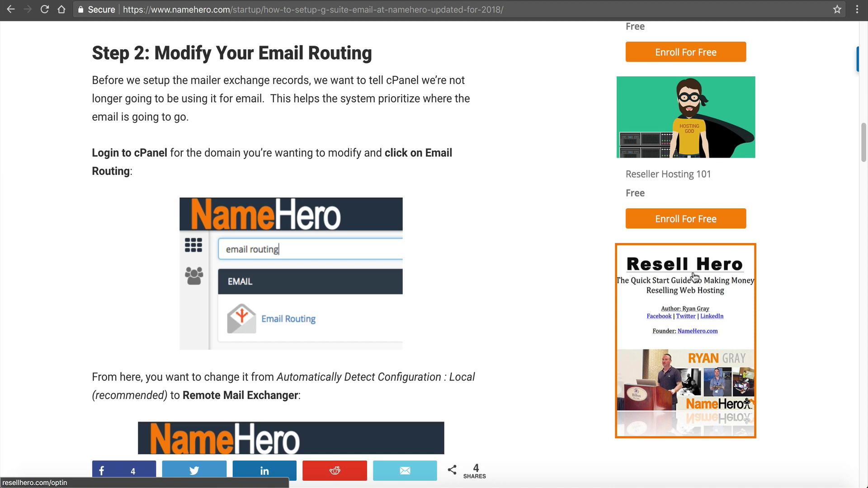
pyautogui.scroll(15, 592, 260)
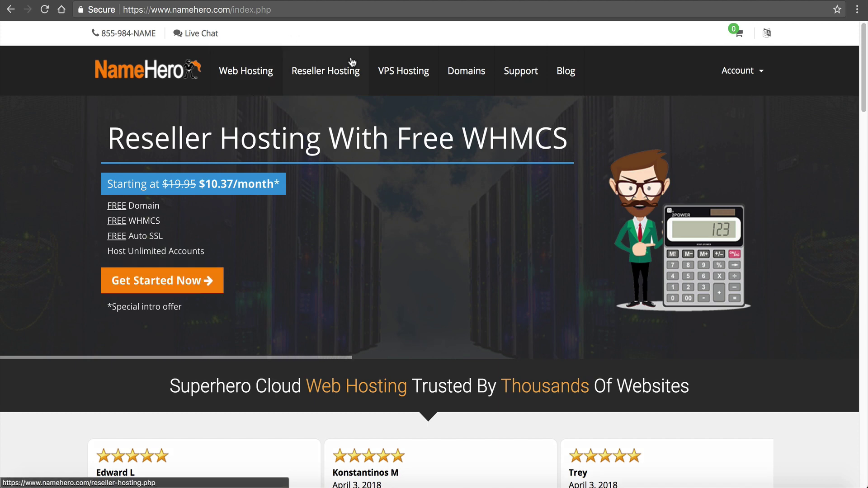
# - Go to the Reseller Hosting plans and order the Corporate plan
pyautogui.click(330, 72)
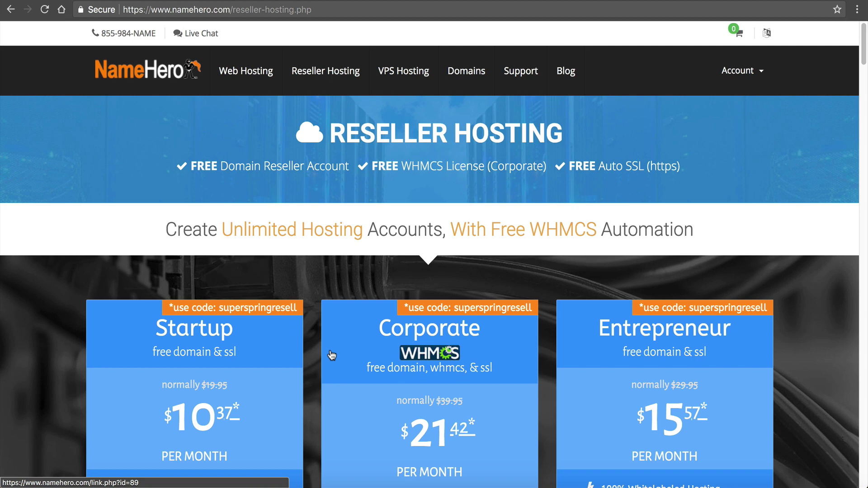
pyautogui.scroll(-3, 466, 310)
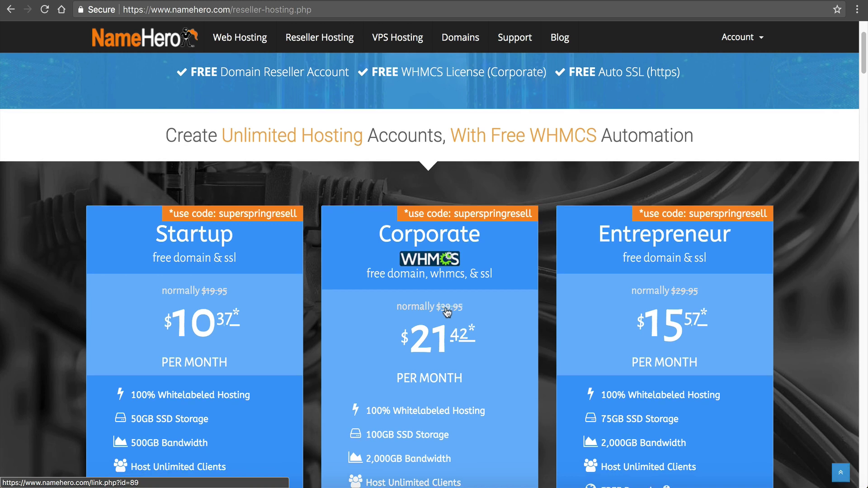
pyautogui.scroll(-3, 435, 301)
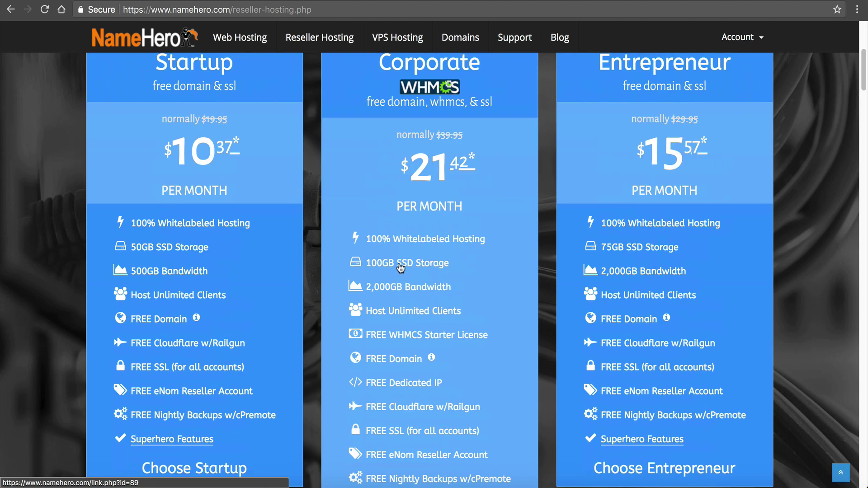
pyautogui.scroll(-1, 398, 260)
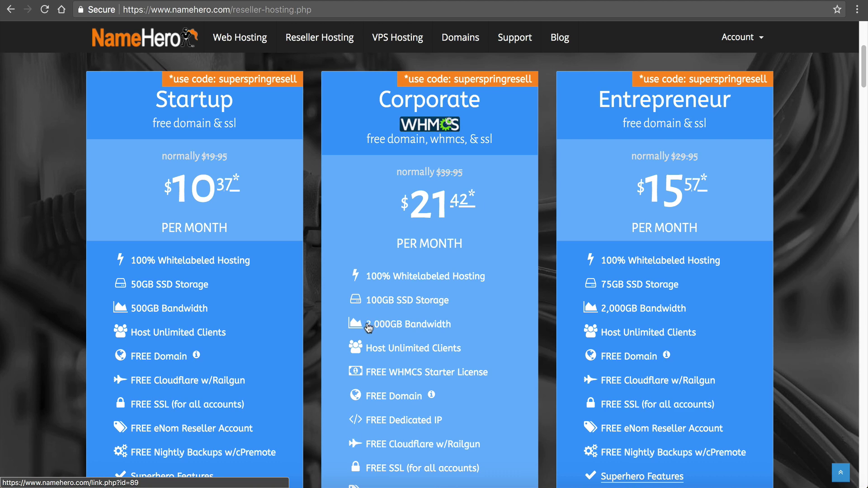
pyautogui.scroll(-1, 371, 326)
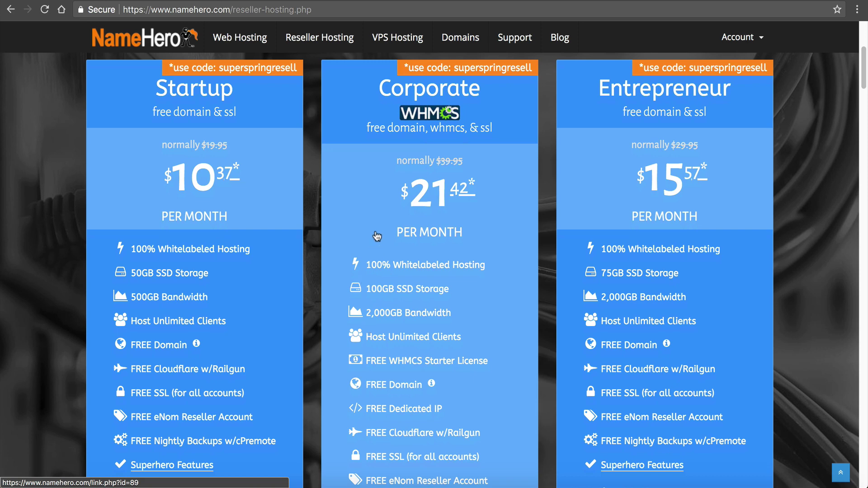
pyautogui.click(386, 198)
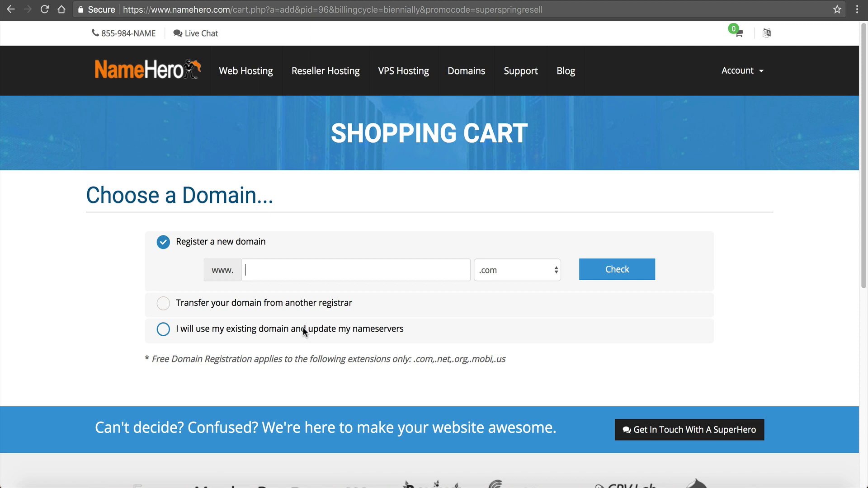
pyautogui.click(302, 328)
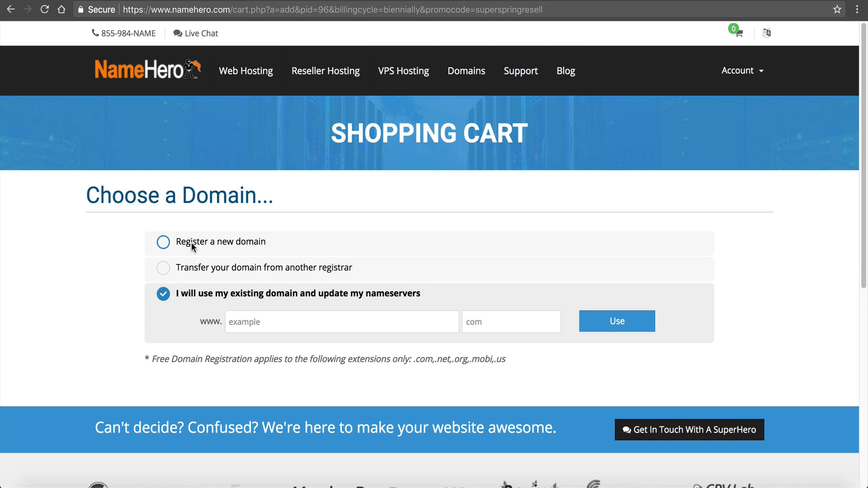
pyautogui.click(229, 239)
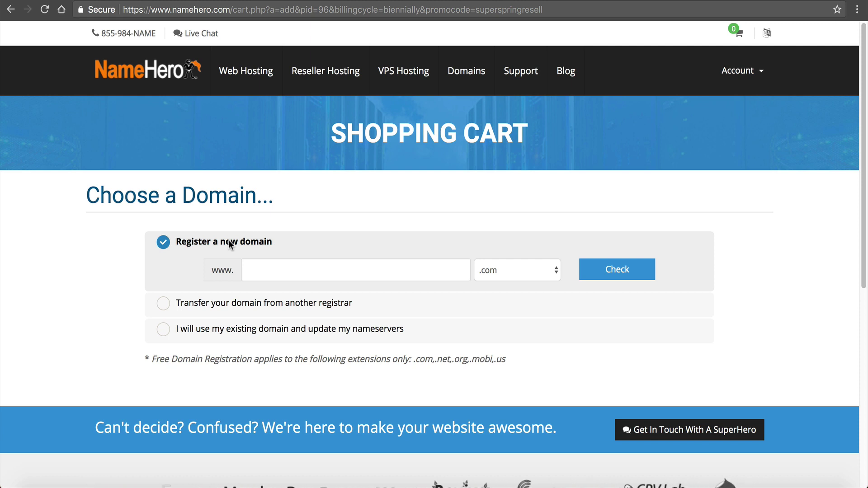
# - Use the existing domain resellerhostingus.com for the order rather than a transfer
pyautogui.click(251, 317)
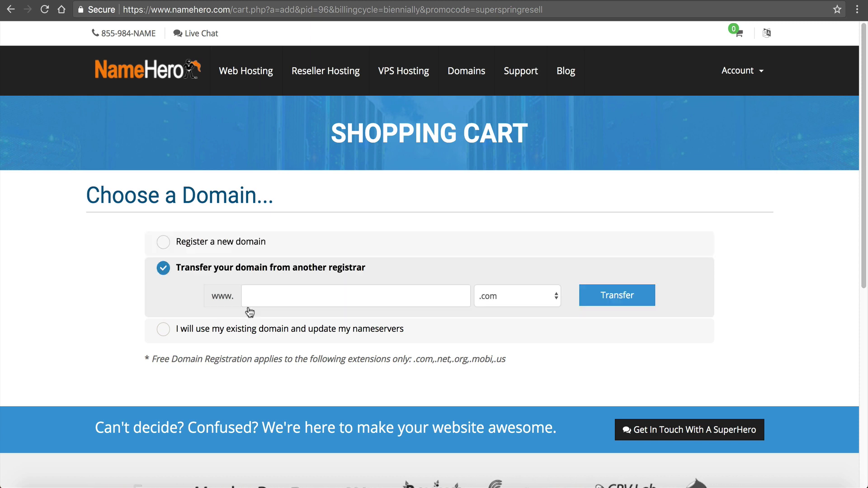
pyautogui.click(270, 297)
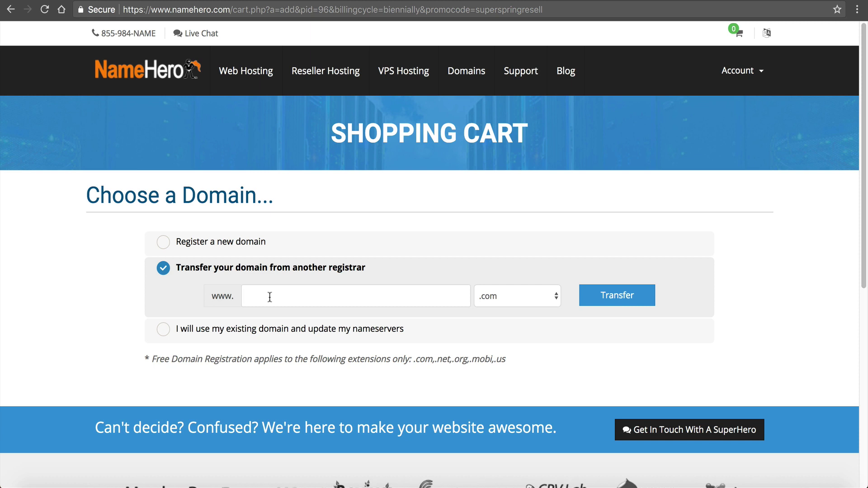
pyautogui.click(162, 329)
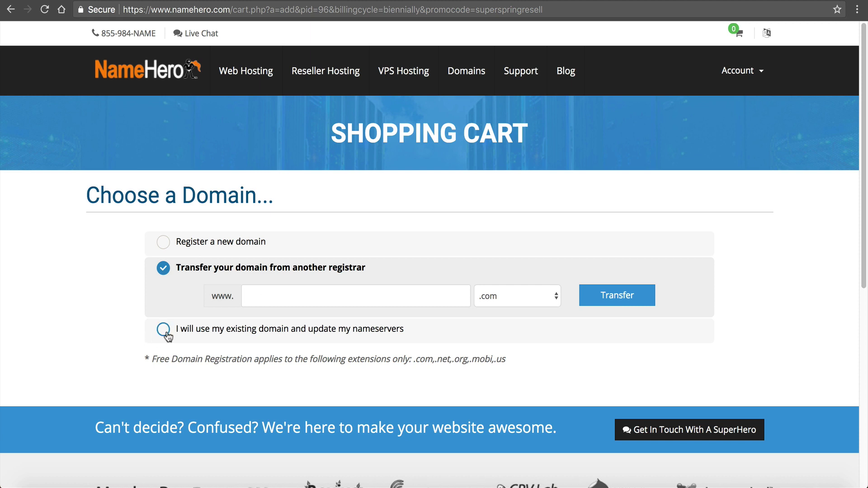
pyautogui.click(274, 316)
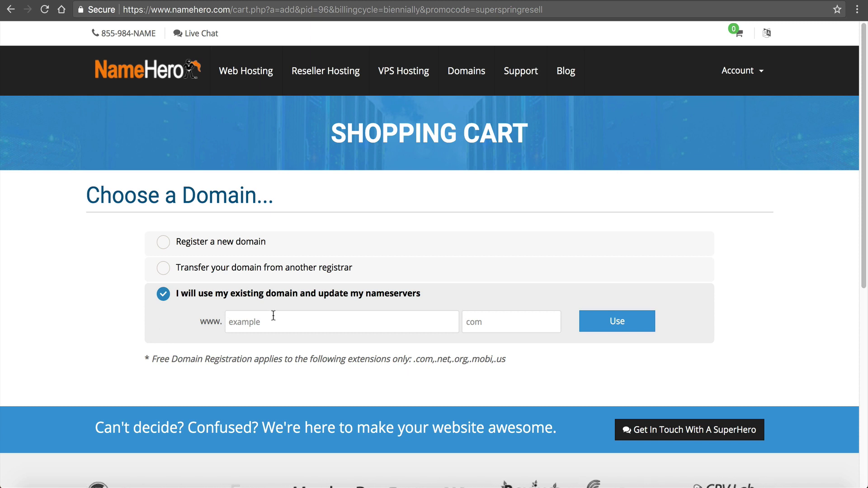
pyautogui.write('resellerhs')
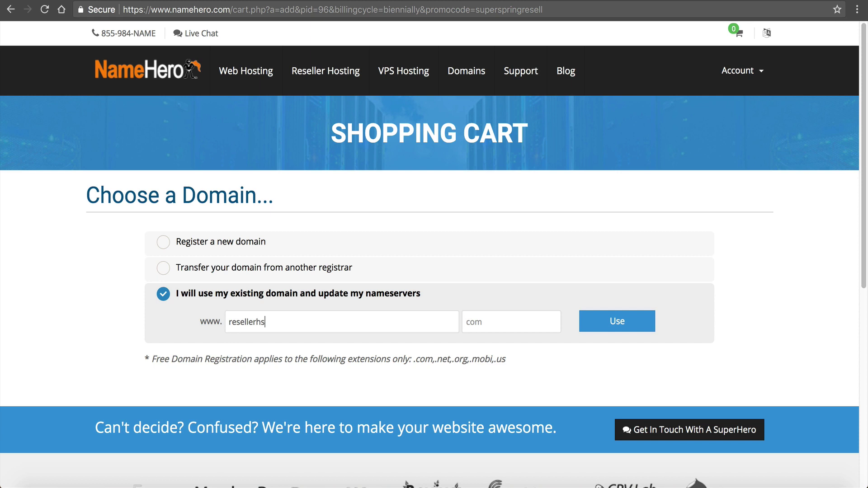
pyautogui.press('BackSpace')
pyautogui.write('ostingus')
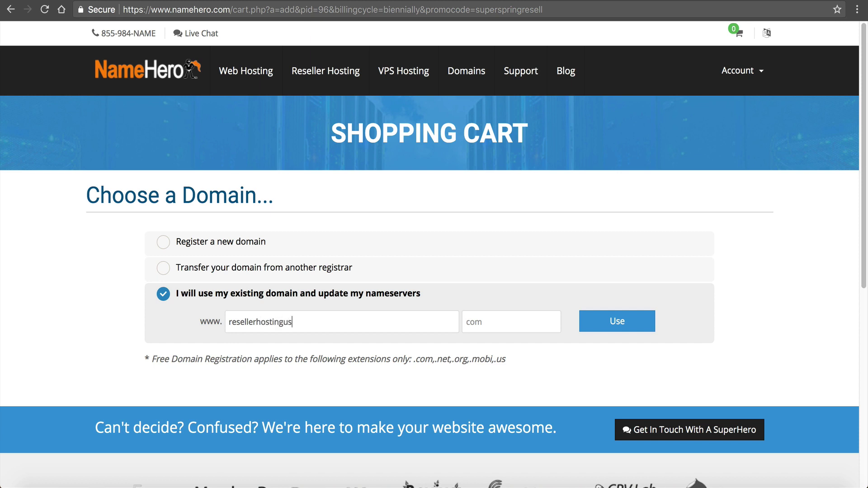
pyautogui.press('Tab')
pyautogui.write('com')
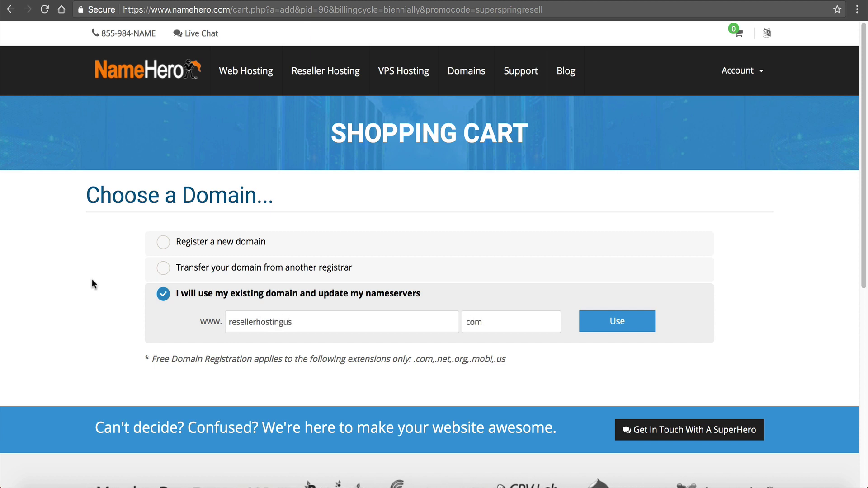
pyautogui.click(630, 322)
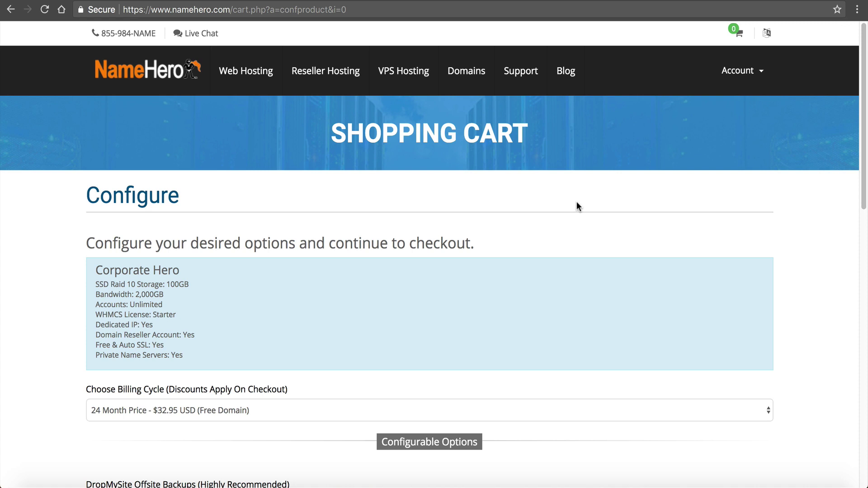
pyautogui.scroll(-1, 427, 253)
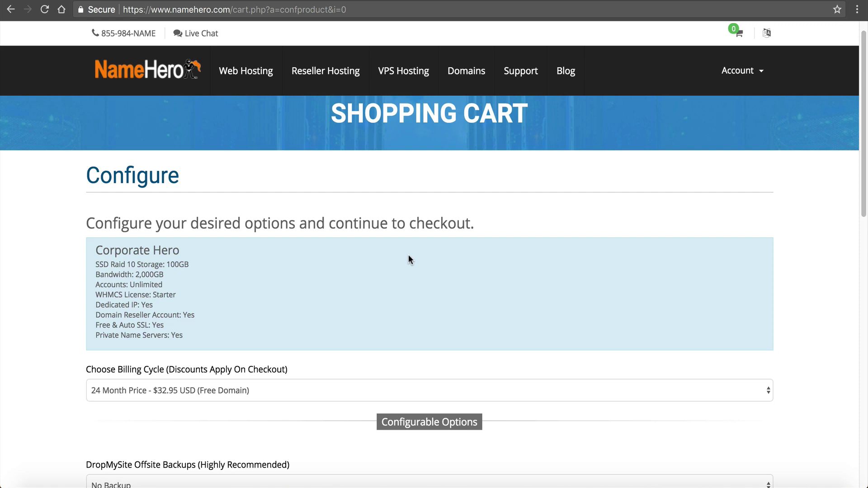
pyautogui.click(272, 382)
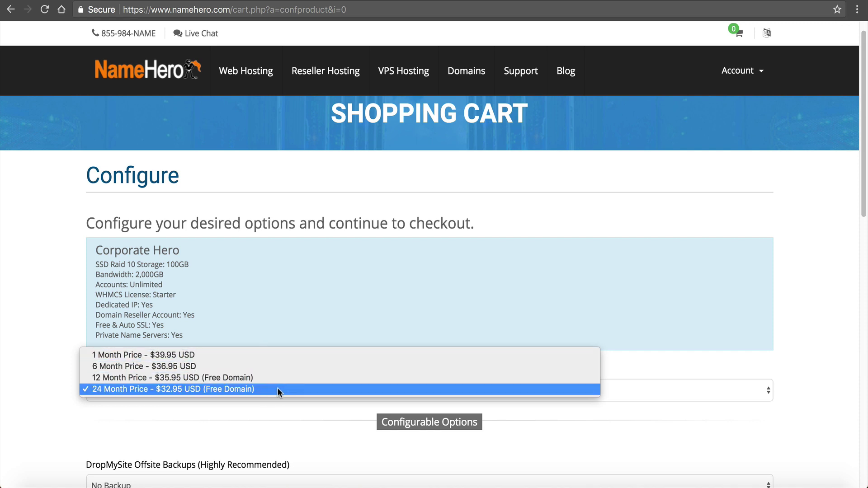
pyautogui.click(202, 407)
pyautogui.moveTo(288, 370); pyautogui.dragTo(163, 367)
pyautogui.click(178, 381)
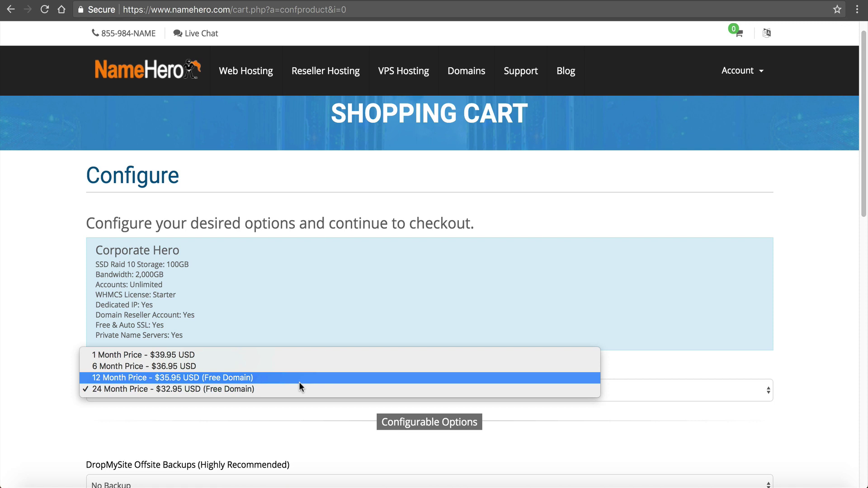
pyautogui.click(291, 258)
pyautogui.click(286, 280)
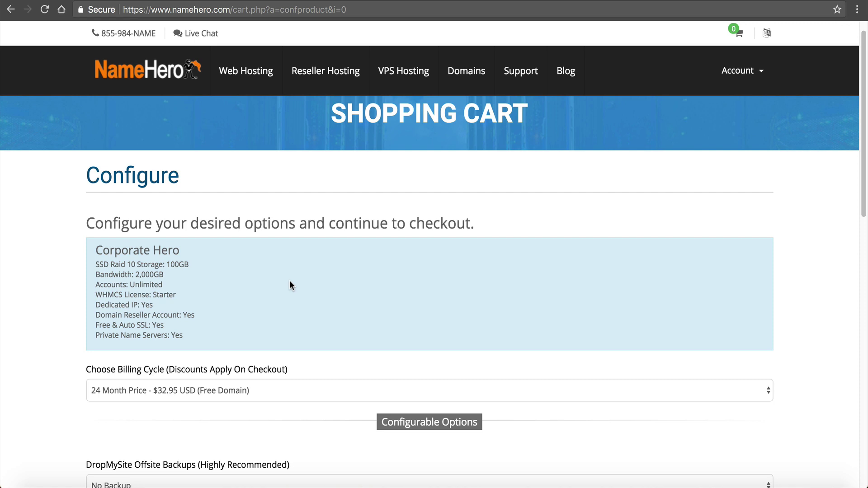
pyautogui.scroll(-1, 300, 257)
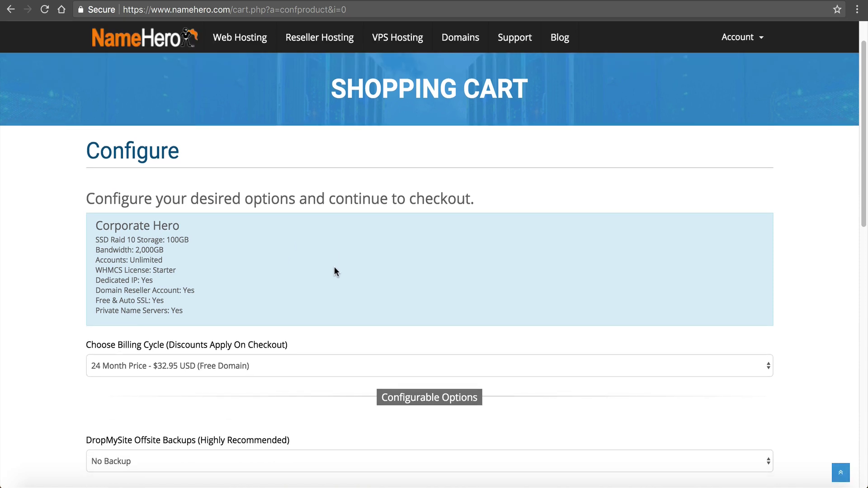
pyautogui.scroll(-2, 334, 267)
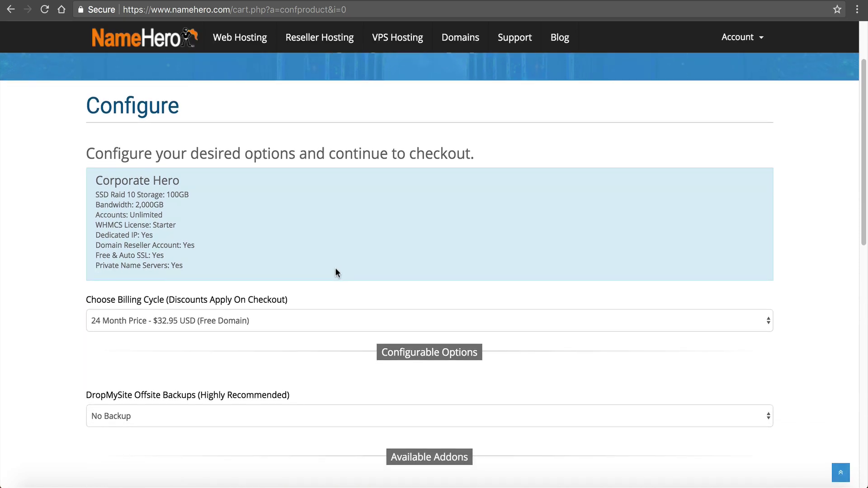
pyautogui.scroll(-1, 335, 269)
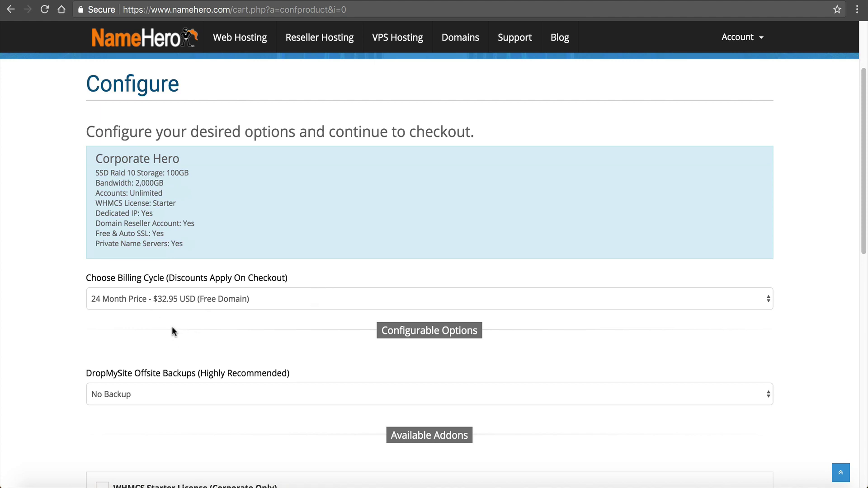
pyautogui.scroll(-2, 222, 358)
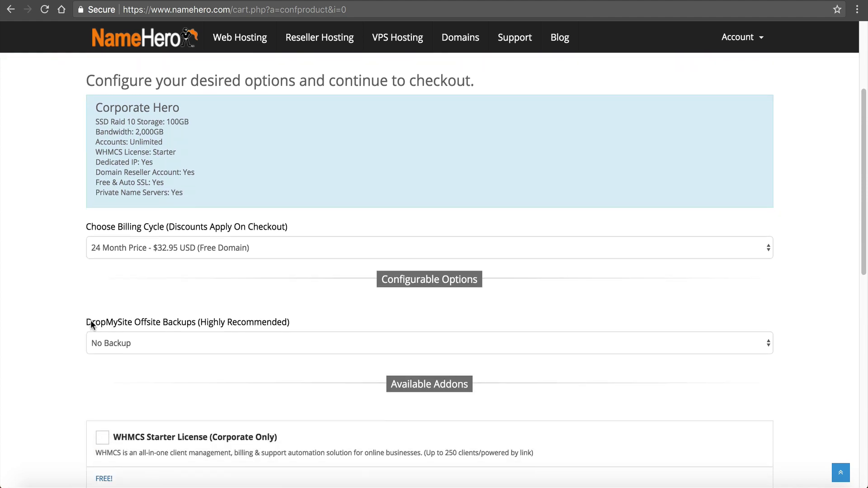
# - Show the DropMySite Offsite Backups size choices for the Corporate Hero plan
pyautogui.moveTo(87, 322); pyautogui.dragTo(214, 322)
pyautogui.click(248, 319)
pyautogui.moveTo(288, 322); pyautogui.dragTo(204, 321)
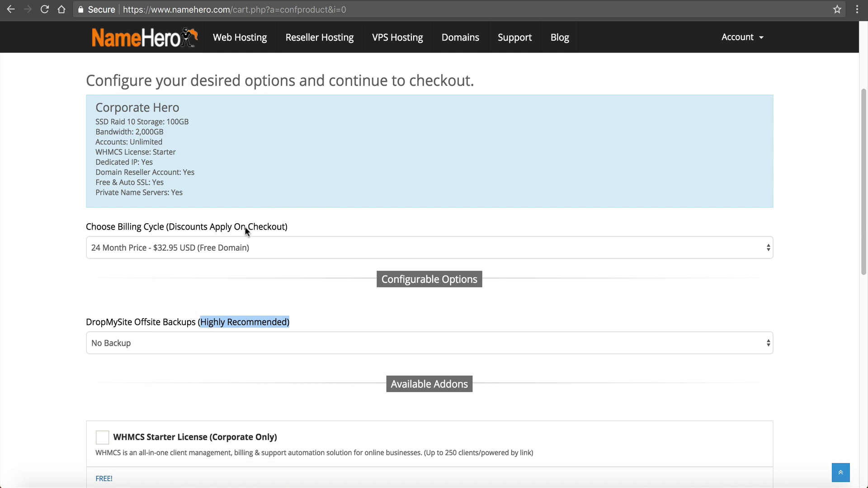
pyautogui.click(186, 340)
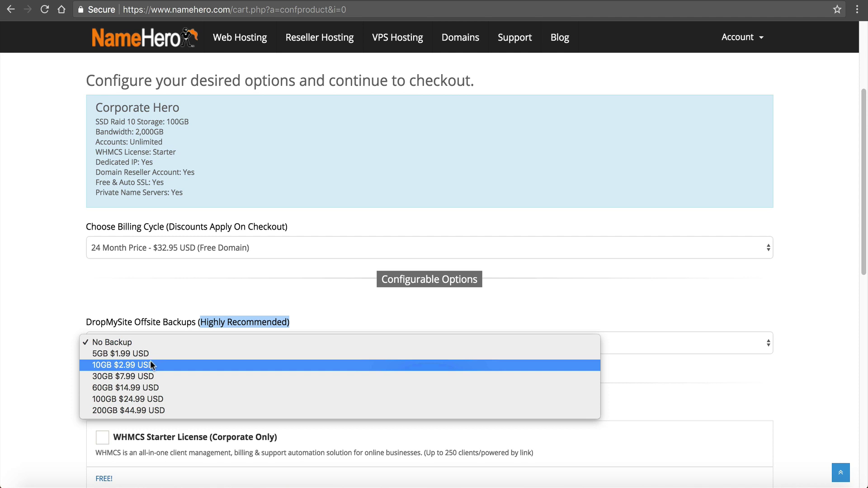
# - Add 5GB ($1.99 USD) DropMySite backups and the free WHMCS Starter License, then continue
pyautogui.click(128, 354)
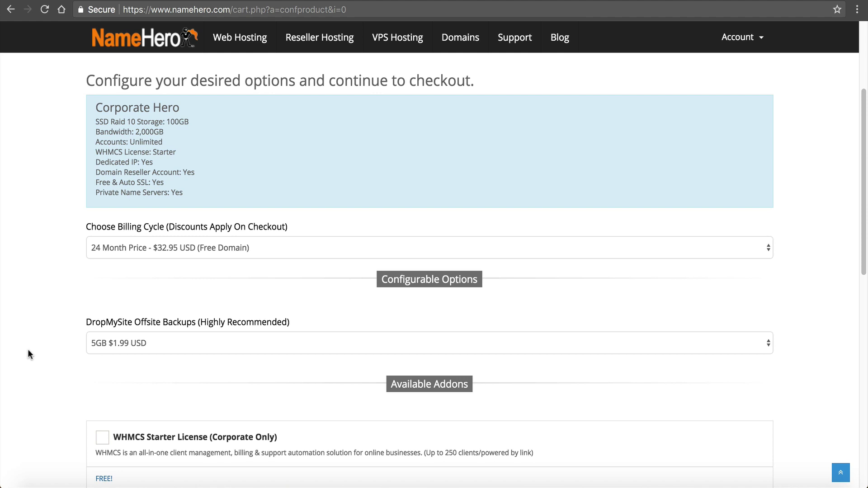
pyautogui.scroll(-5, 80, 304)
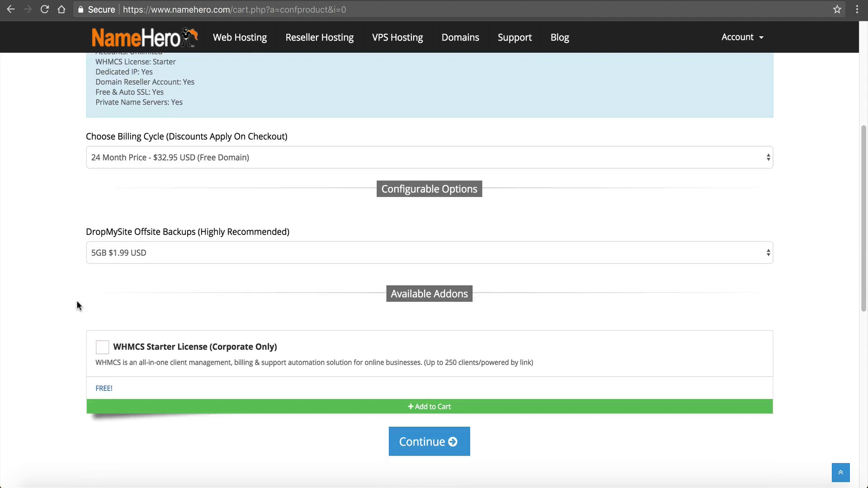
pyautogui.scroll(2, 183, 265)
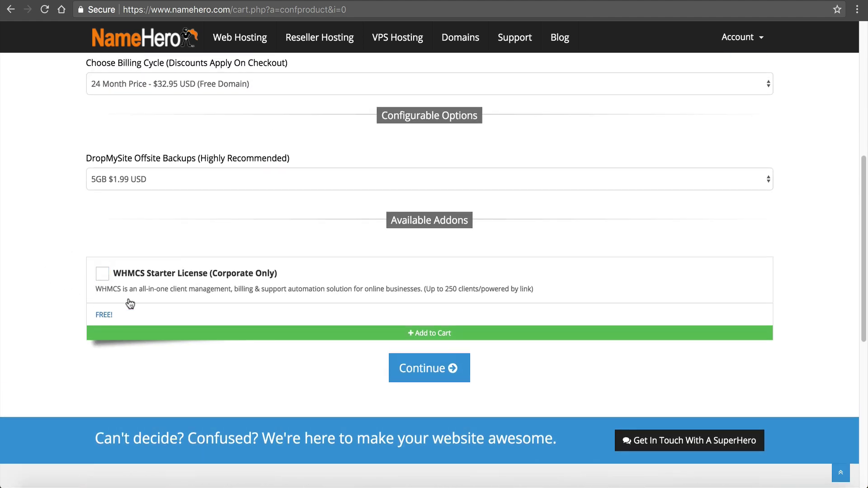
pyautogui.scroll(1, 171, 344)
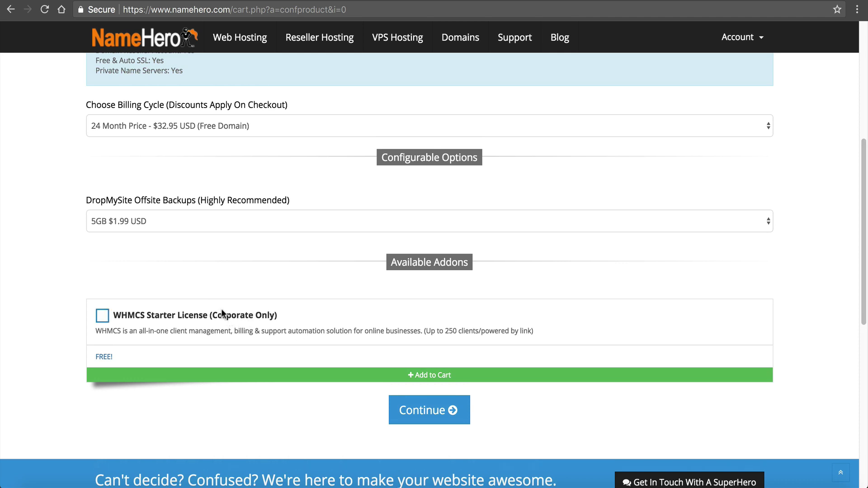
pyautogui.click(156, 324)
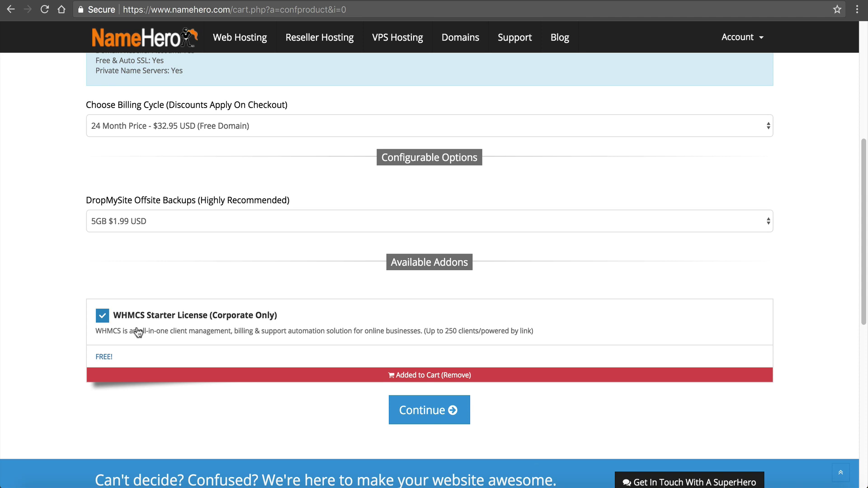
pyautogui.click(410, 419)
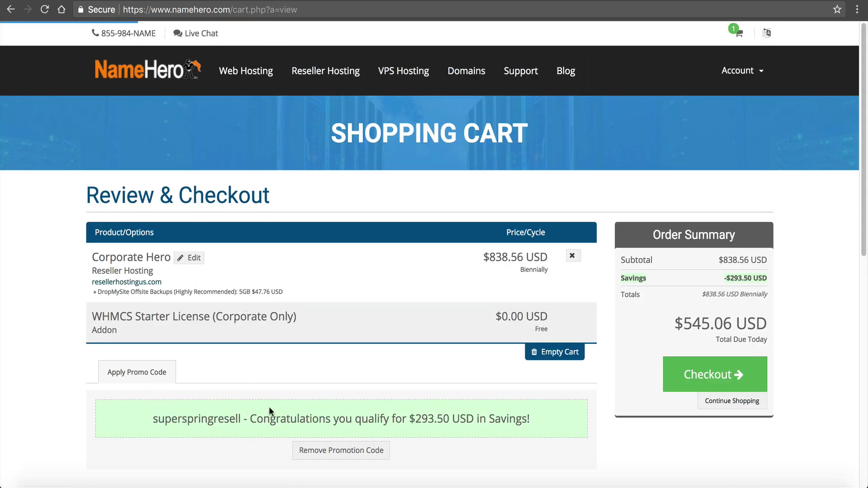
# - Review the promo code savings, the $838.56 biennial total and the $545.06 due today
pyautogui.moveTo(269, 406); pyautogui.dragTo(381, 408)
pyautogui.click(558, 417)
pyautogui.click(413, 406)
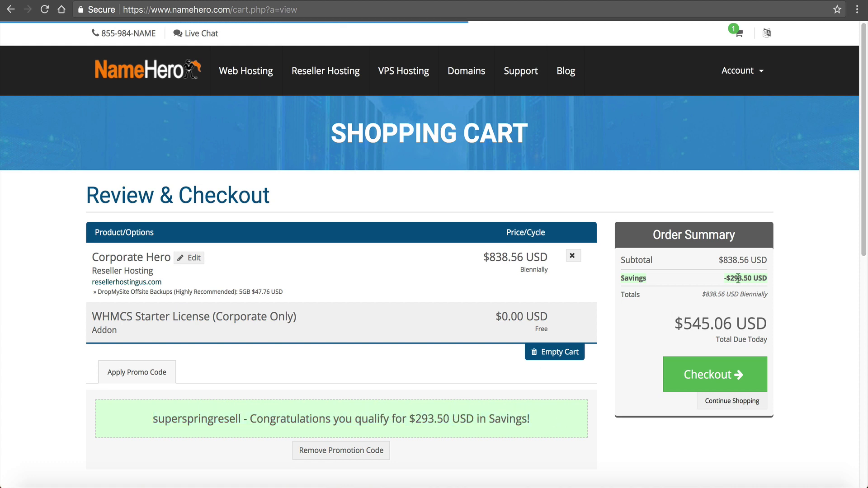
pyautogui.moveTo(702, 294); pyautogui.dragTo(748, 296)
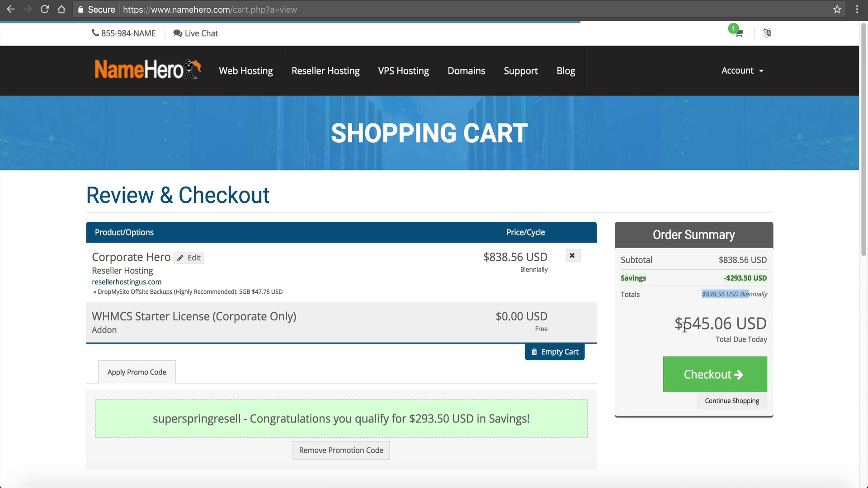
pyautogui.moveTo(685, 325); pyautogui.dragTo(747, 325)
pyautogui.click(747, 325)
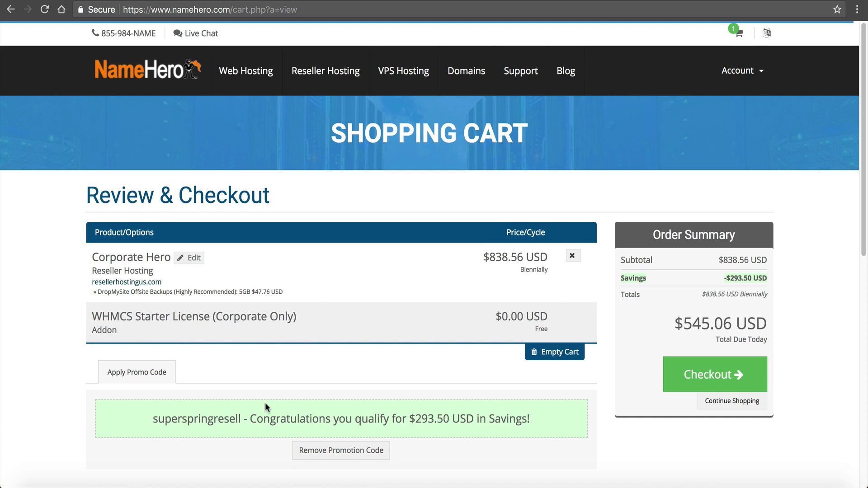
pyautogui.moveTo(153, 417); pyautogui.dragTo(235, 415)
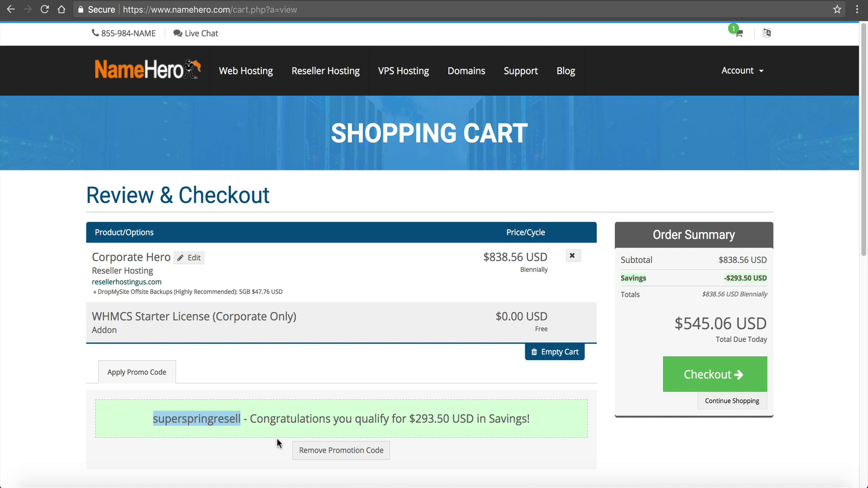
pyautogui.moveTo(407, 419); pyautogui.dragTo(550, 407)
pyautogui.click(550, 405)
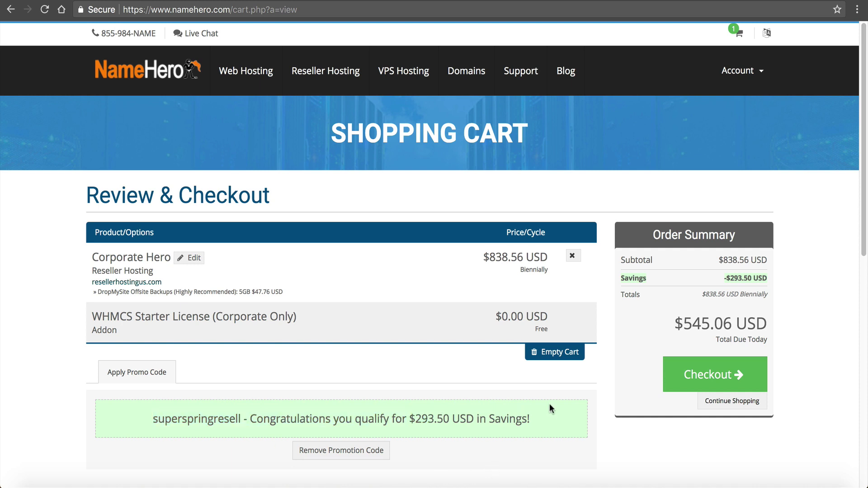
pyautogui.scroll(-1, 550, 406)
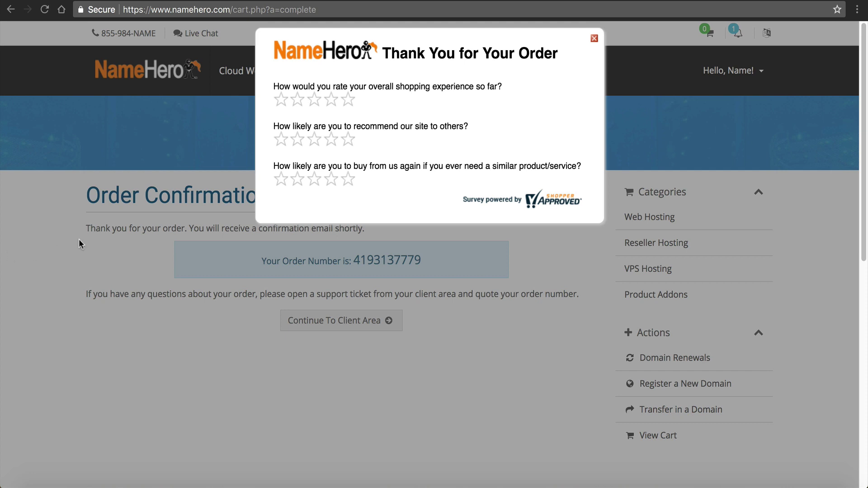
# - Rate all three survey questions five stars, then close the thank-you survey
pyautogui.click(348, 99)
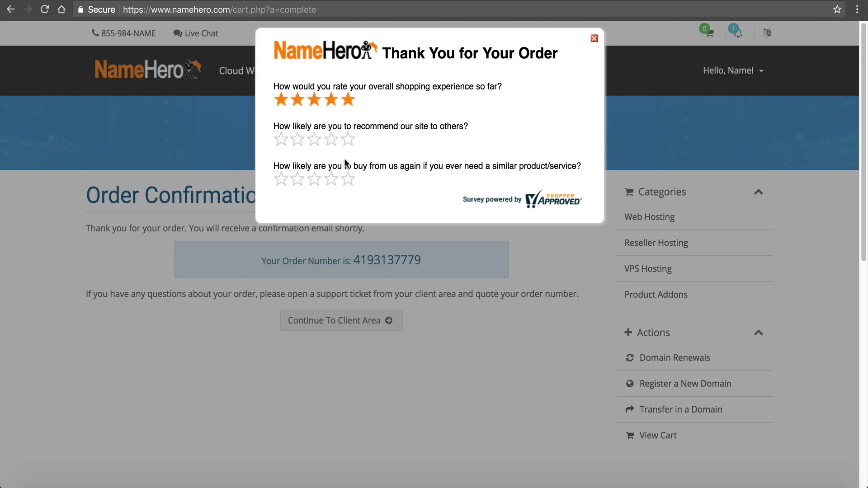
pyautogui.click(347, 140)
pyautogui.click(348, 181)
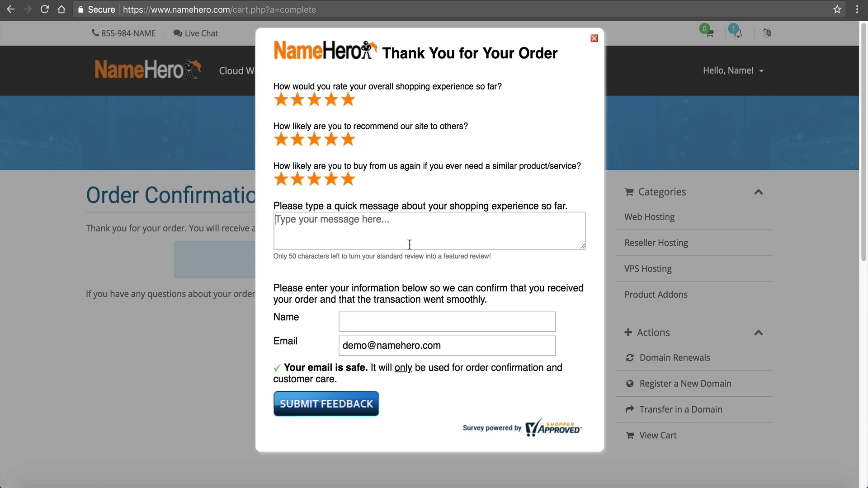
pyautogui.click(404, 313)
pyautogui.click(594, 40)
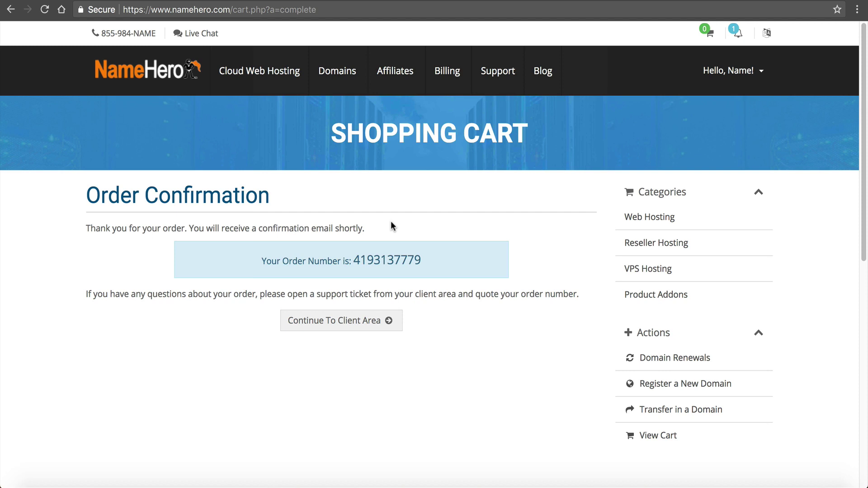
# - Go to the client area and open the Corporate Hero hosting details
pyautogui.click(340, 321)
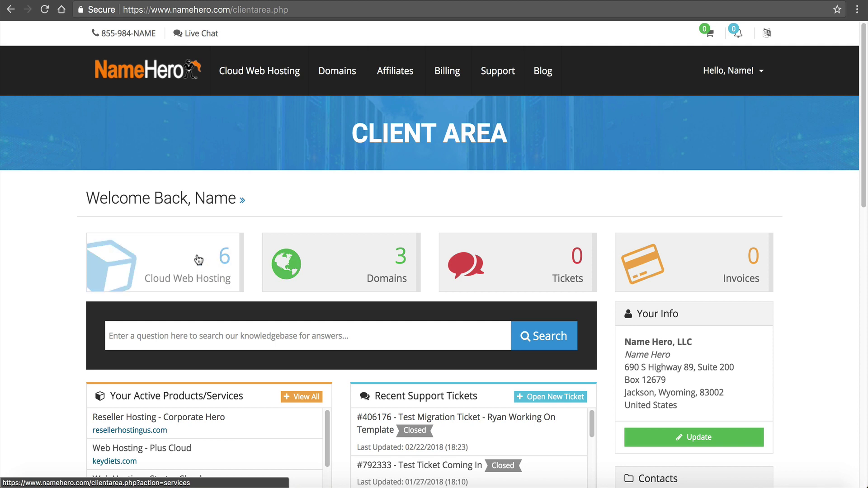
pyautogui.click(171, 280)
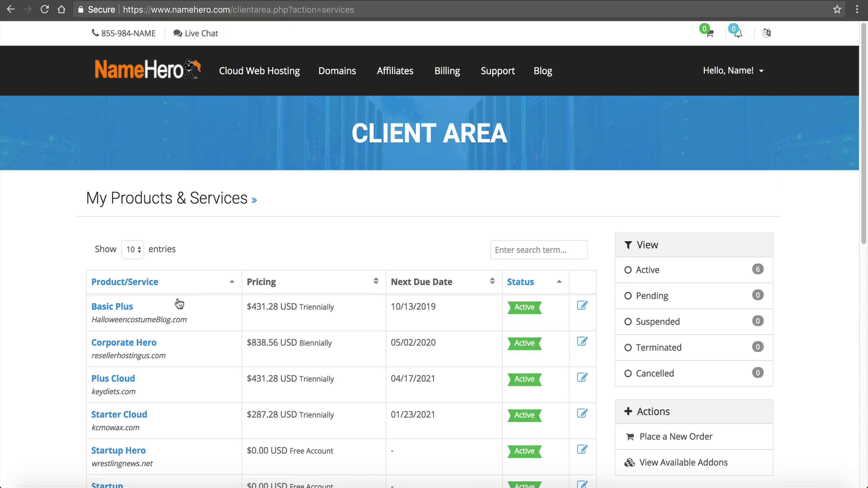
pyautogui.click(125, 345)
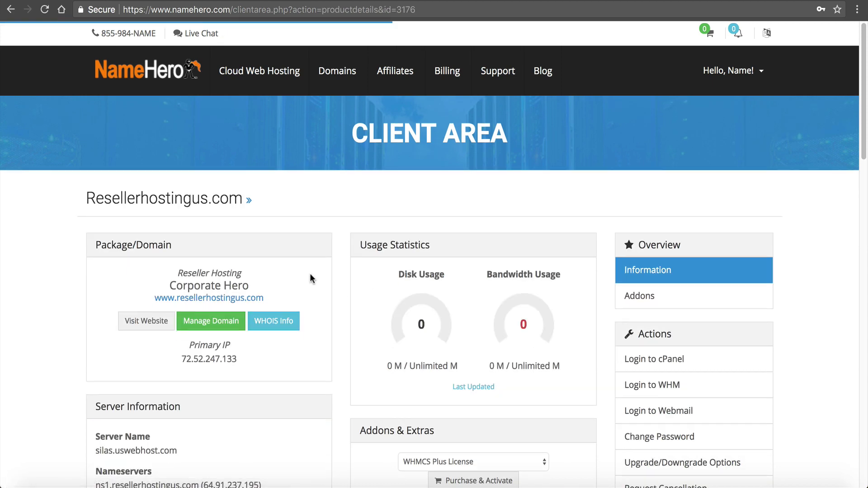
pyautogui.scroll(-5, 310, 275)
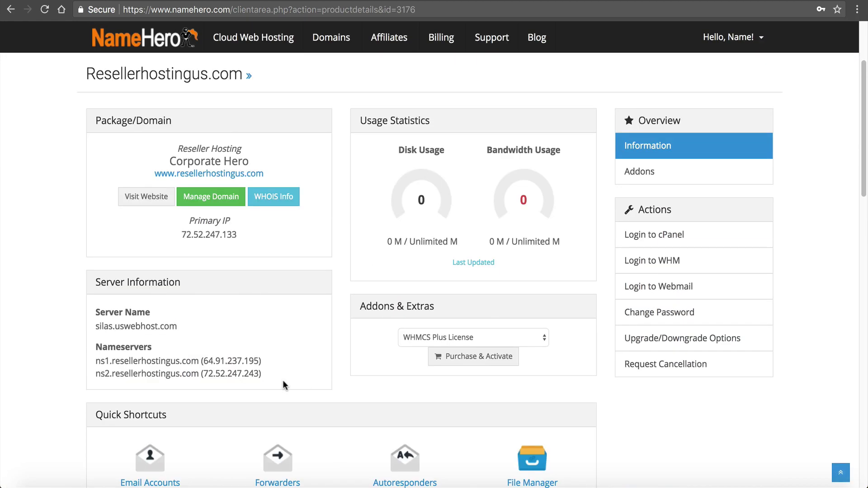
# - Review the two nameserver hostnames under Server Information, then bring up the Domains menu
pyautogui.moveTo(277, 378); pyautogui.dragTo(199, 360)
pyautogui.click(95, 364)
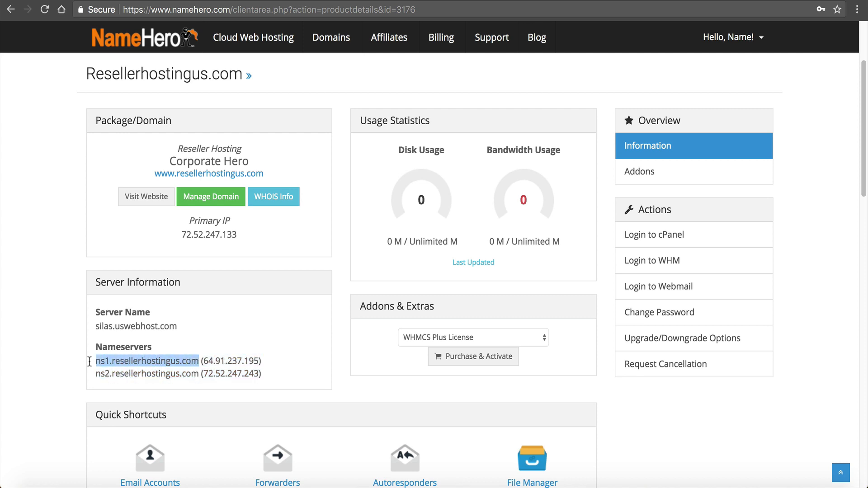
pyautogui.click(197, 370)
pyautogui.moveTo(199, 373); pyautogui.dragTo(105, 359)
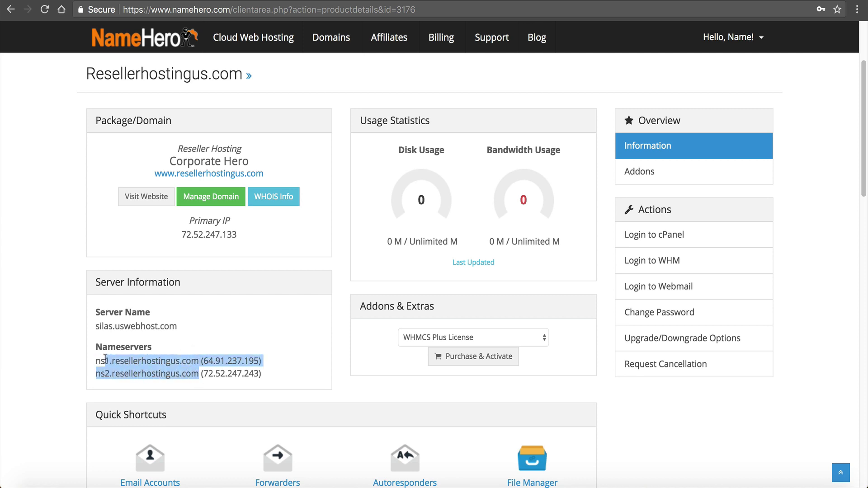
pyautogui.click(167, 364)
pyautogui.click(352, 43)
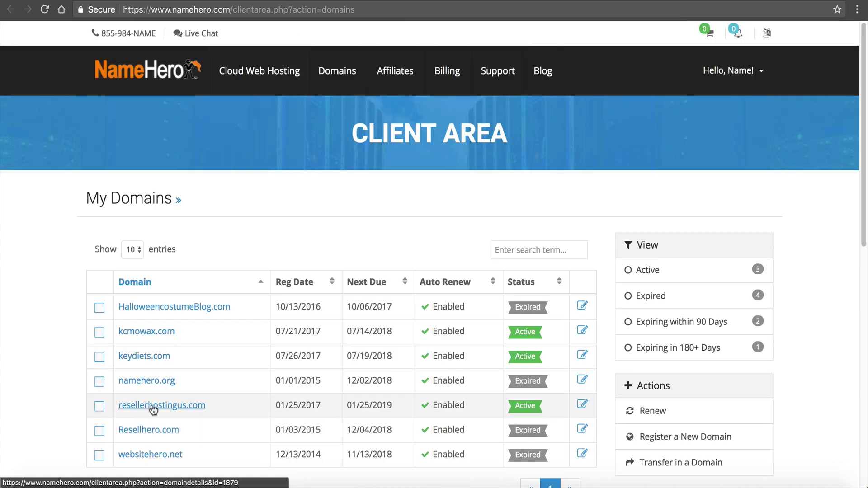
# - Register private nameserver ns1 for resellerhostingus.com with IP 64.91.237.195
pyautogui.click(153, 406)
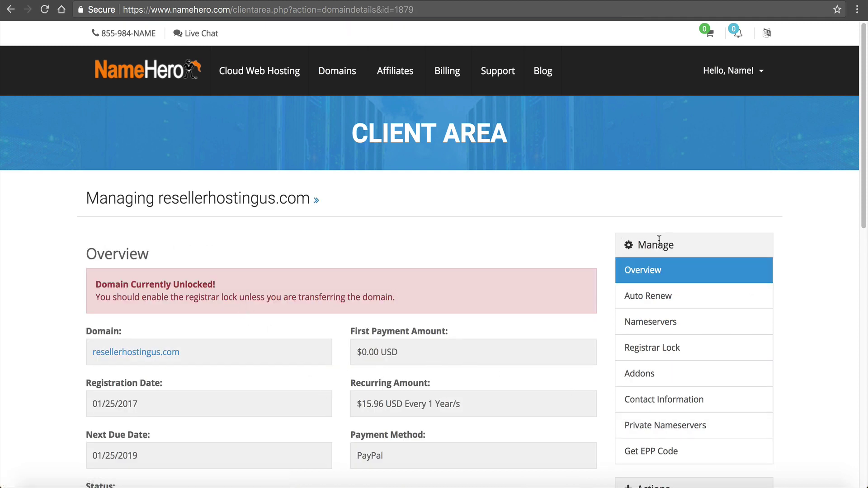
pyautogui.click(651, 431)
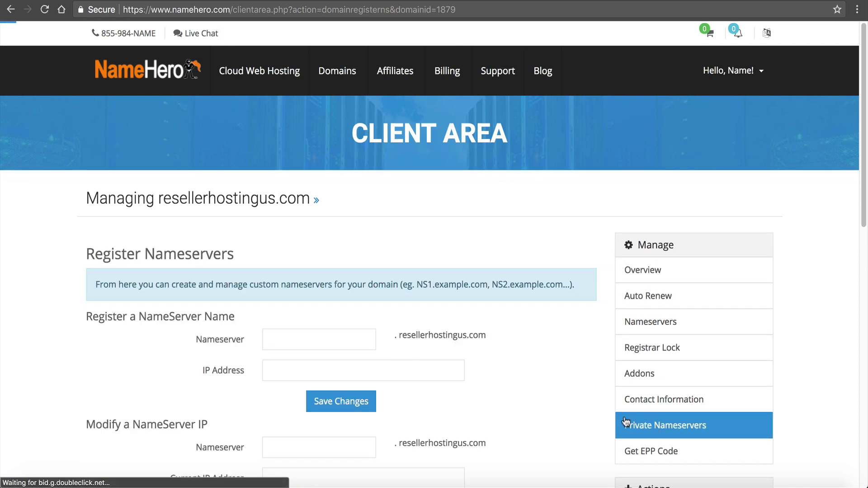
pyautogui.click(324, 337)
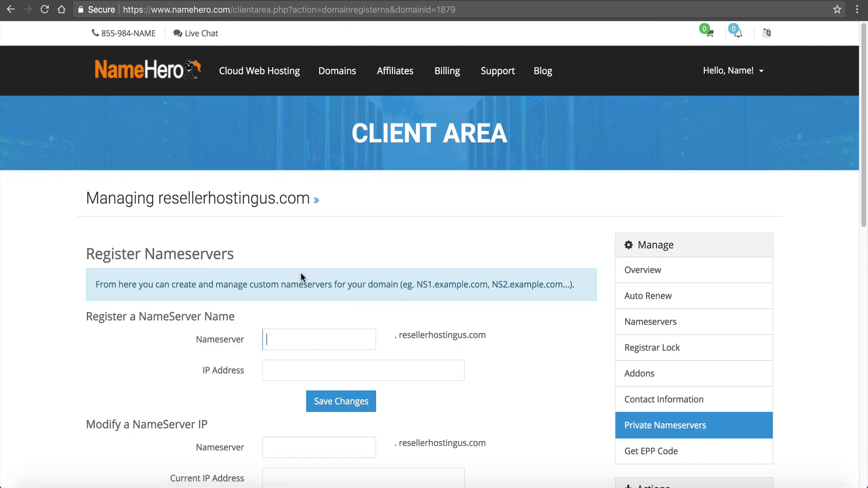
pyautogui.write('ns1')
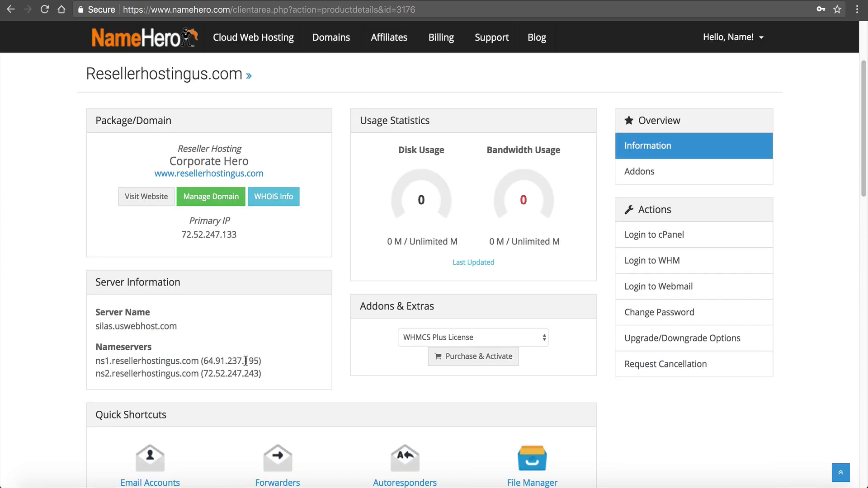
pyautogui.doubleClick(245, 361)
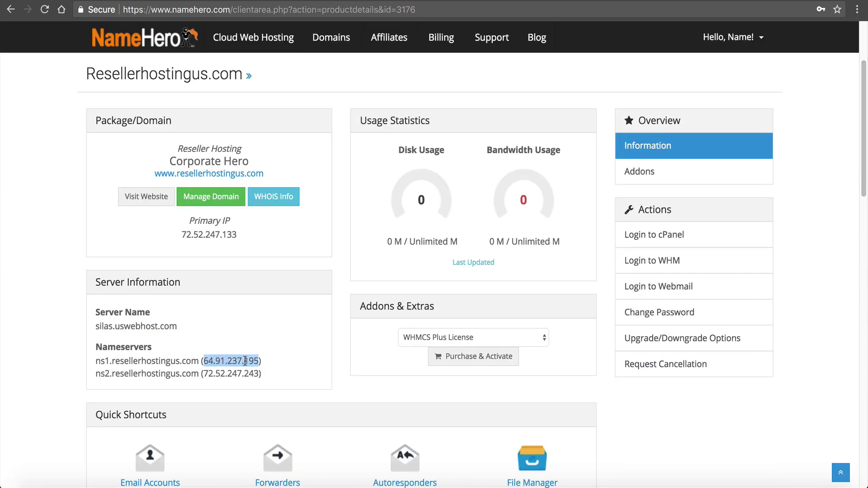
pyautogui.rightClick(245, 361)
pyautogui.click(260, 380)
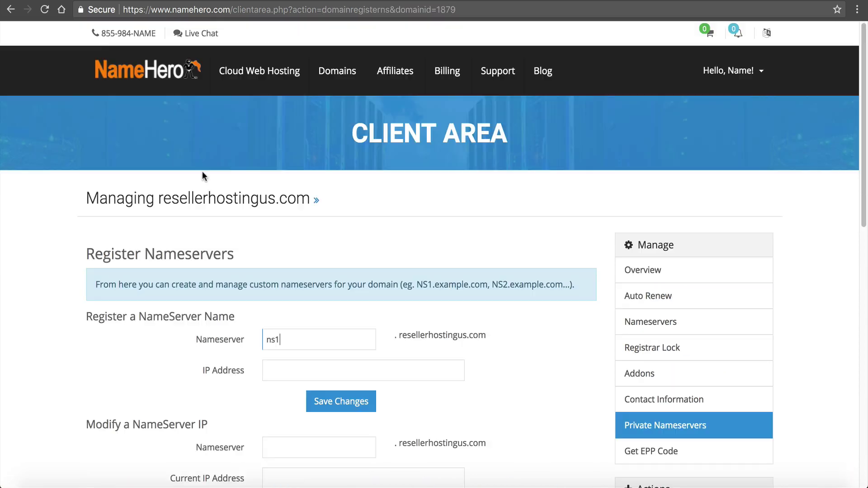
pyautogui.click(319, 369)
pyautogui.rightClick(319, 370)
pyautogui.click(329, 400)
pyautogui.click(352, 405)
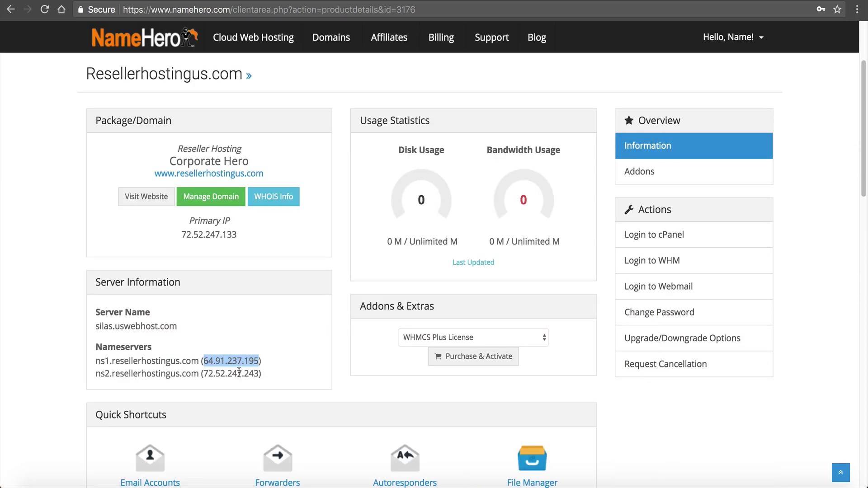
# - Register private nameserver ns2 with IP 72.52.247.243
pyautogui.doubleClick(237, 374)
pyautogui.rightClick(237, 373)
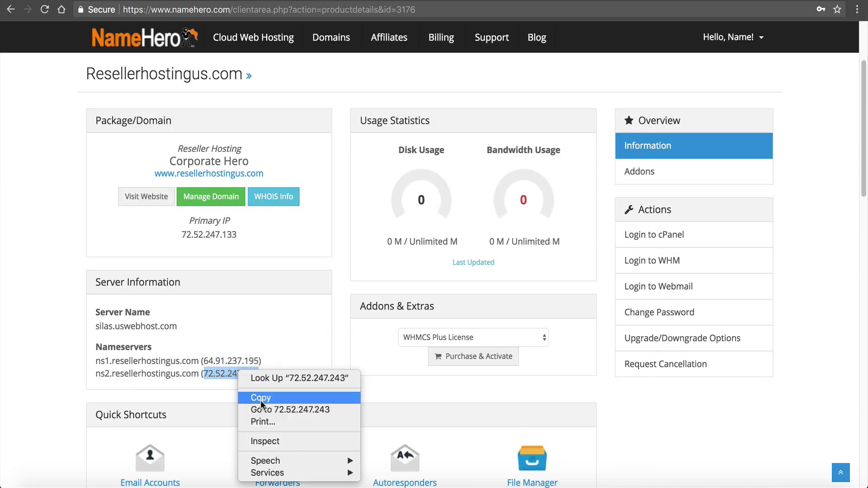
pyautogui.click(253, 390)
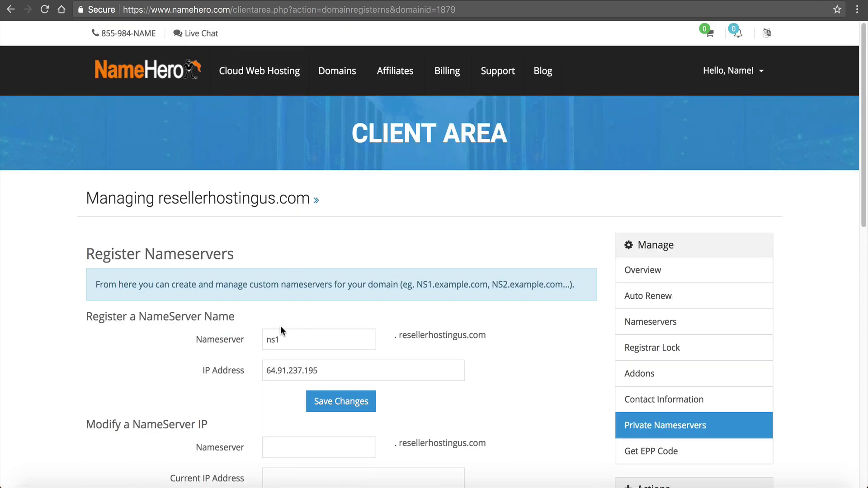
pyautogui.click(294, 340)
pyautogui.press('BackSpace')
pyautogui.write('2')
pyautogui.moveTo(324, 368); pyautogui.dragTo(268, 371)
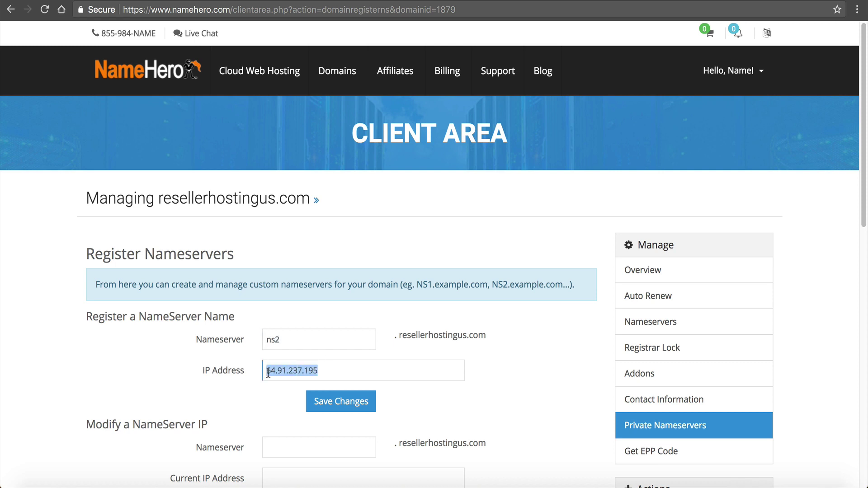
pyautogui.rightClick(269, 370)
pyautogui.click(380, 339)
pyautogui.click(349, 401)
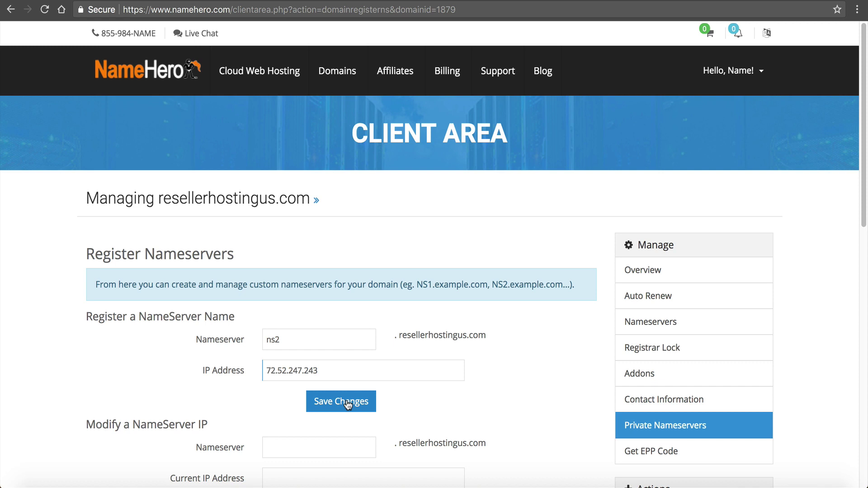
# - Check the domain's Nameserver 1 and 2 values and the ns1/ns2 entries in Server Information
pyautogui.click(684, 329)
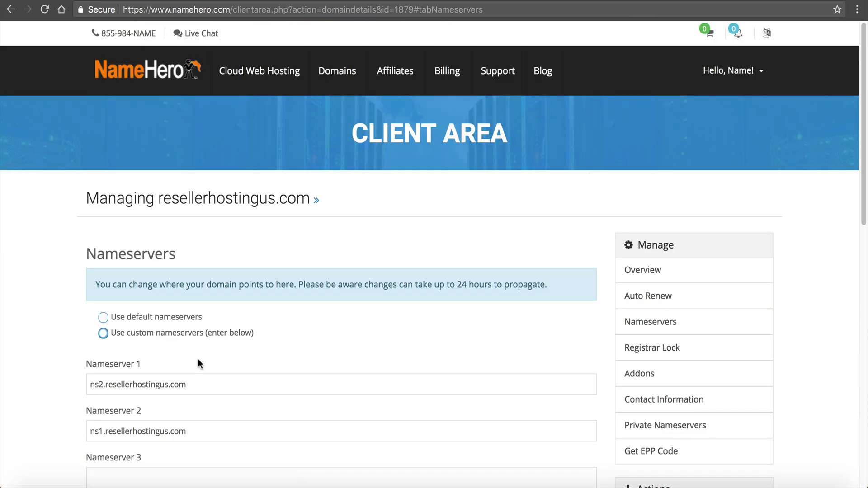
pyautogui.scroll(-3, 190, 360)
pyautogui.moveTo(98, 365); pyautogui.dragTo(208, 364)
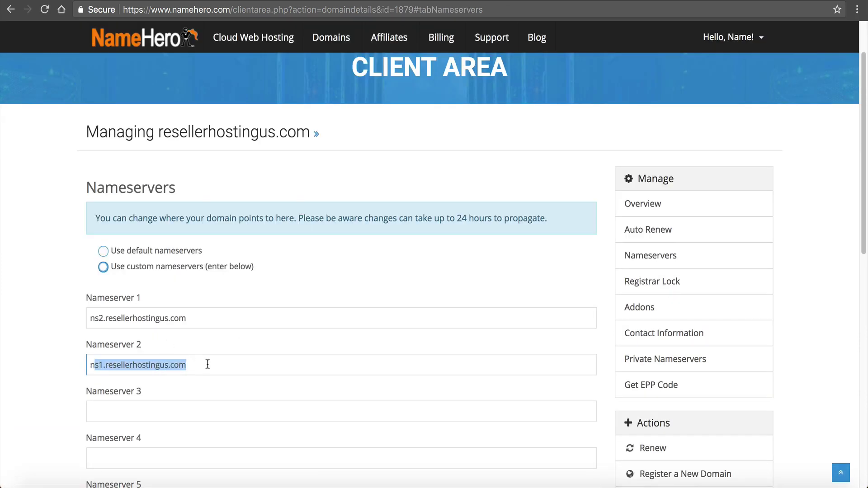
pyautogui.moveTo(202, 323); pyautogui.dragTo(89, 313)
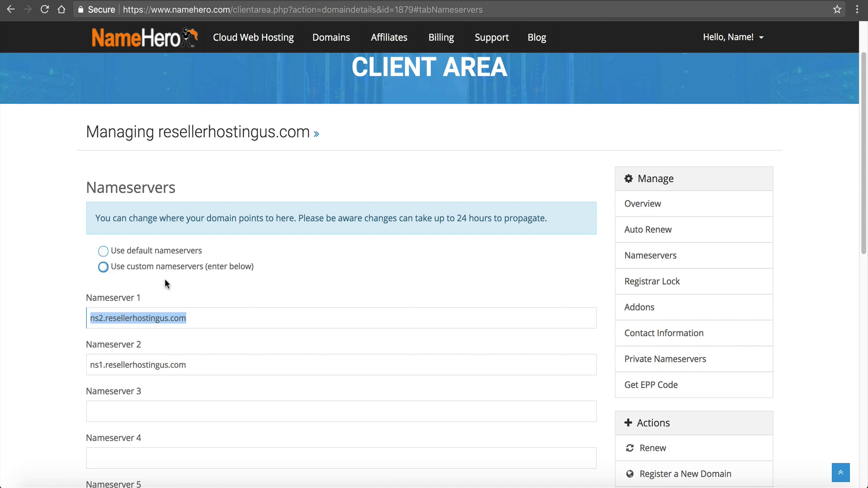
pyautogui.click(214, 318)
pyautogui.moveTo(216, 366); pyautogui.dragTo(67, 355)
pyautogui.moveTo(217, 320); pyautogui.dragTo(42, 267)
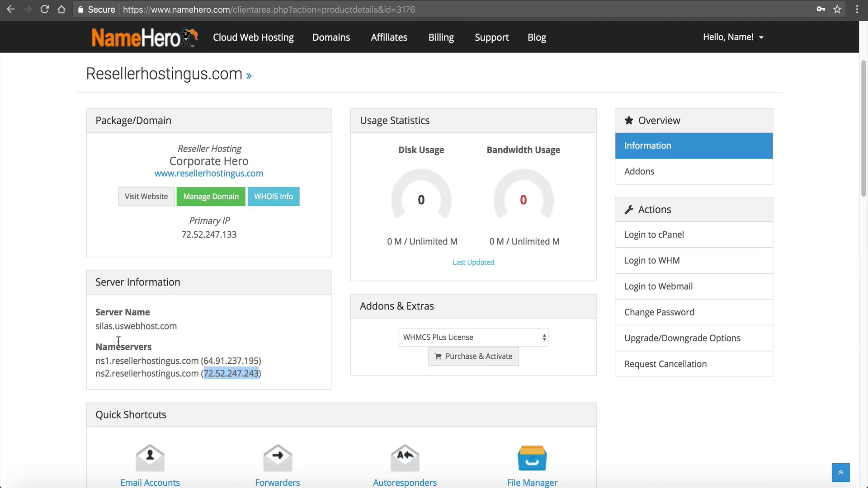
pyautogui.moveTo(94, 361); pyautogui.dragTo(266, 378)
pyautogui.click(266, 378)
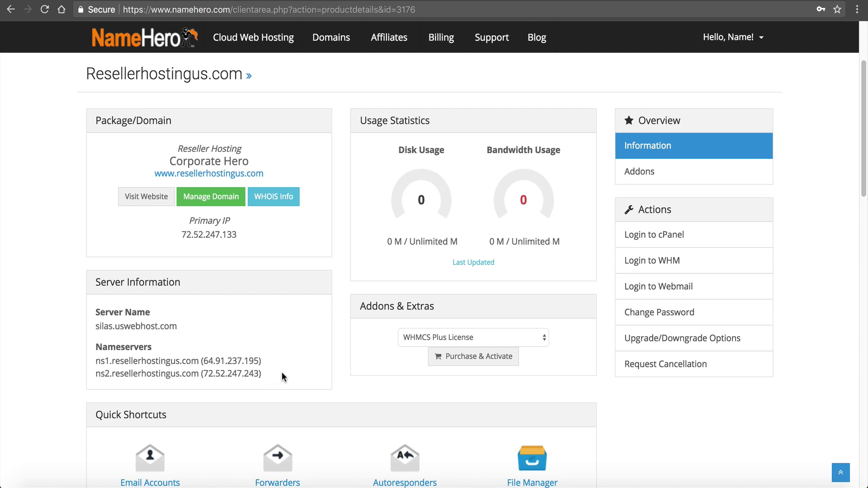
# - Show the package's Addons tab, listing the active WHMCS Starter License
pyautogui.moveTo(281, 374); pyautogui.dragTo(94, 365)
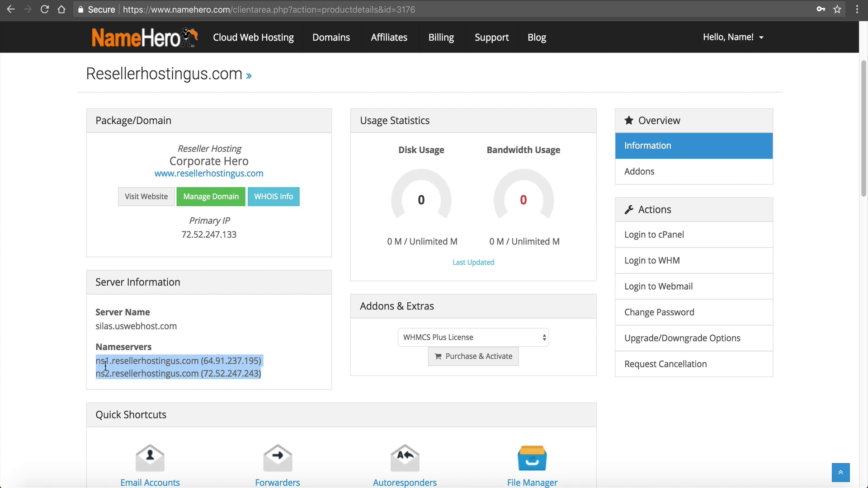
pyautogui.click(70, 254)
pyautogui.scroll(2, 81, 257)
pyautogui.scroll(2, 81, 258)
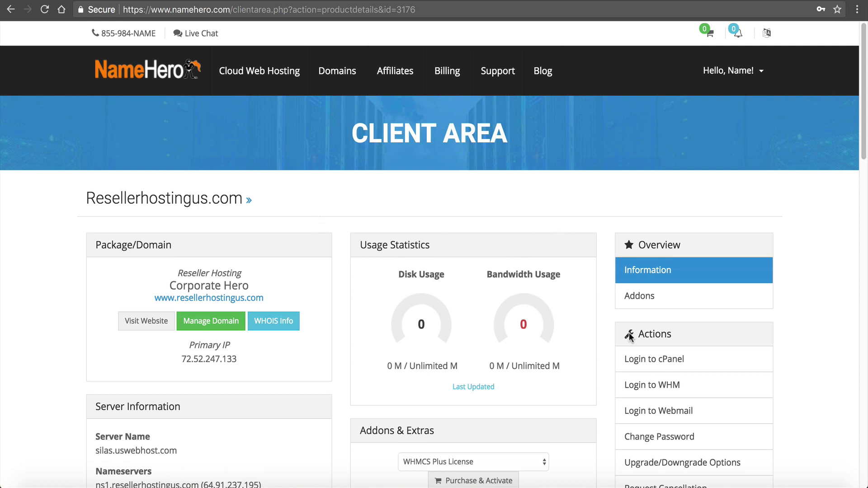
pyautogui.click(644, 298)
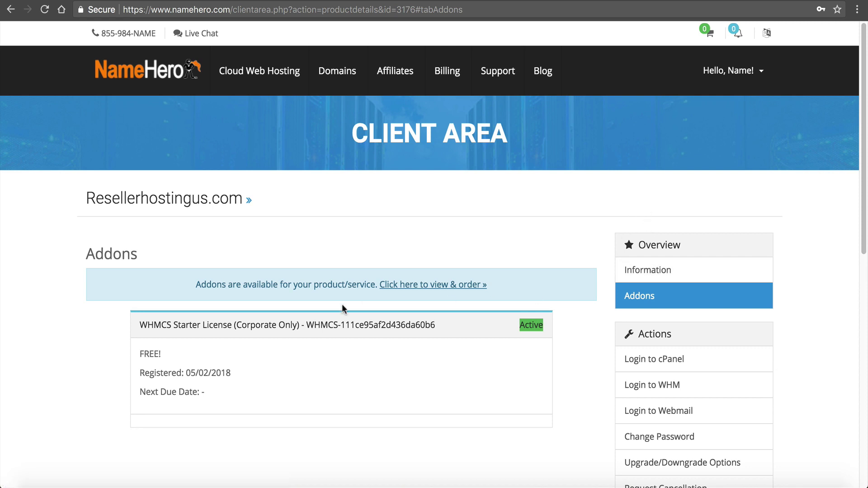
# - Select the license key beside the WHMCS Starter License (Corporate Only) addon and copy it
pyautogui.moveTo(141, 324); pyautogui.dragTo(324, 321)
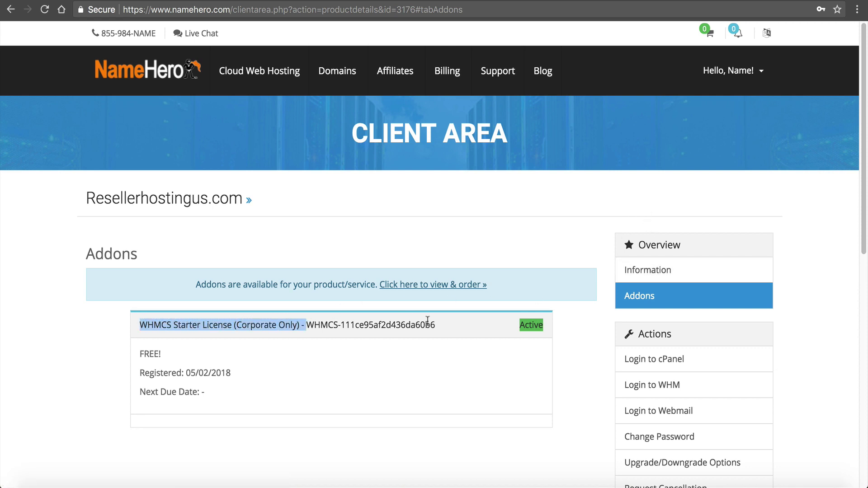
pyautogui.moveTo(437, 324); pyautogui.dragTo(307, 331)
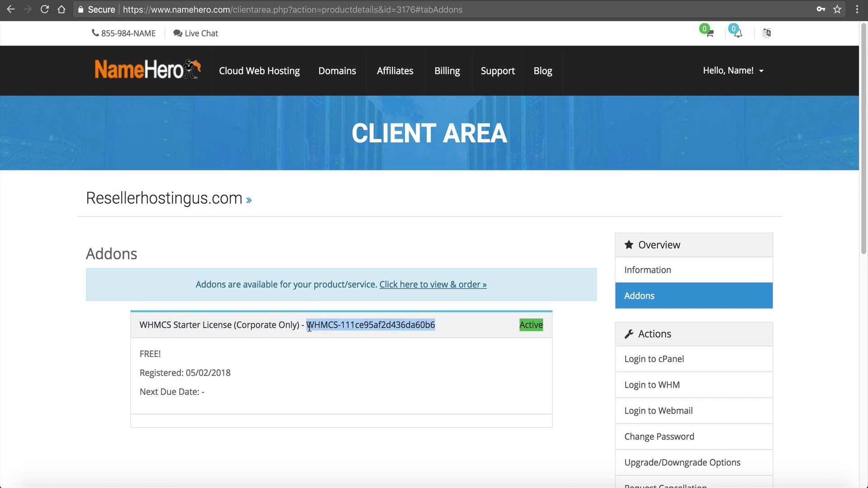
pyautogui.rightClick(339, 321)
pyautogui.click(362, 349)
pyautogui.rightClick(356, 338)
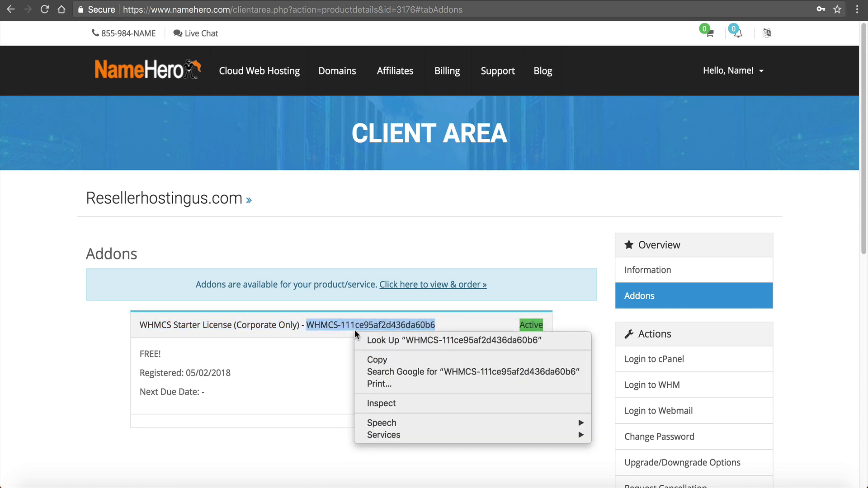
pyautogui.click(376, 360)
pyautogui.press('super+Tab')
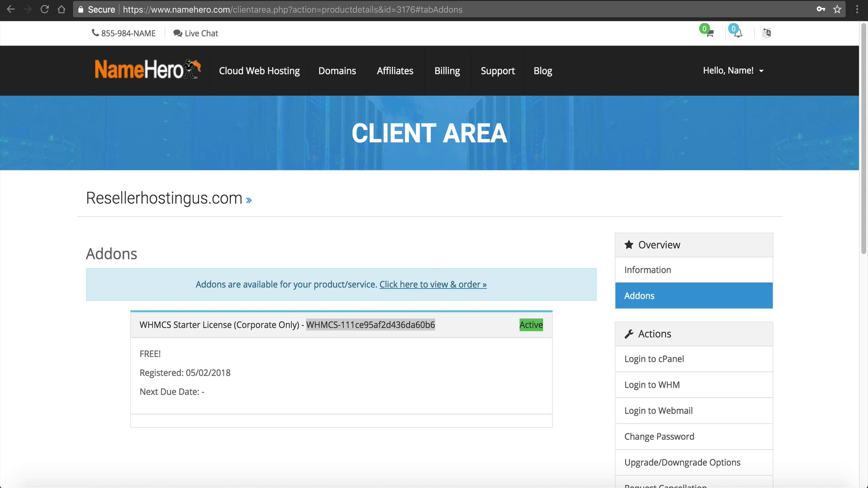
pyautogui.press('super+Tab')
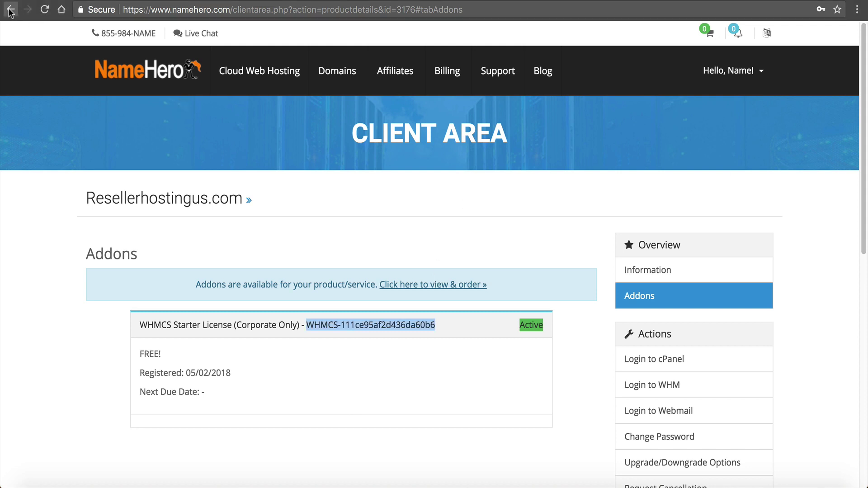
# - Go to My Products & Services, open the Corporate Hero package and log in to its cPanel
pyautogui.click(10, 9)
pyautogui.moveTo(227, 74)
pyautogui.click(243, 110)
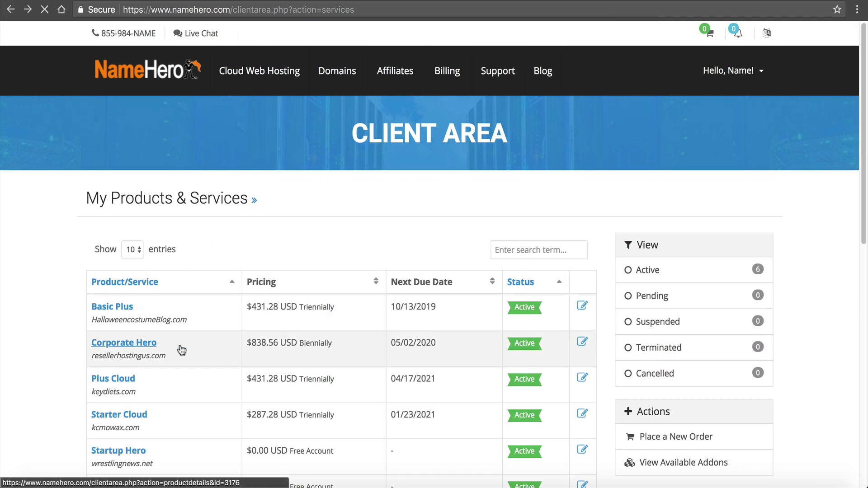
pyautogui.click(181, 350)
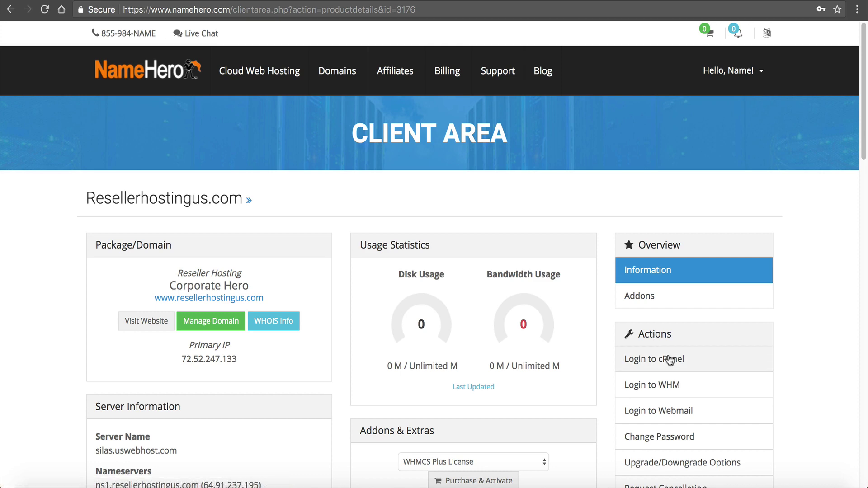
pyautogui.click(669, 358)
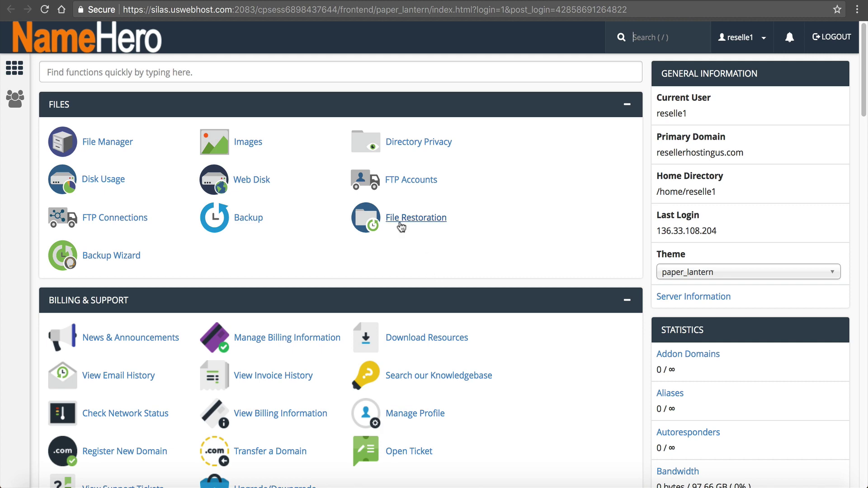
# - Scroll to the Softaculous Apps Installer section and open the WHMCS script page
pyautogui.scroll(-5, 208, 250)
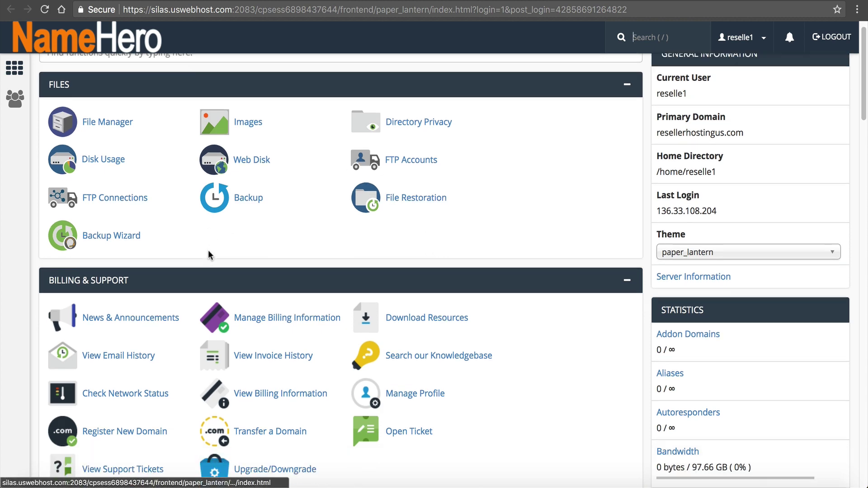
pyautogui.scroll(-20, 217, 271)
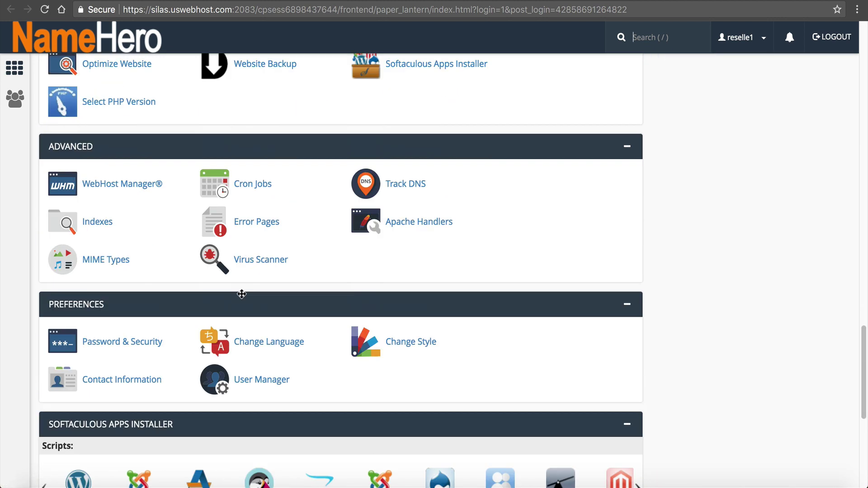
pyautogui.scroll(-1, 244, 297)
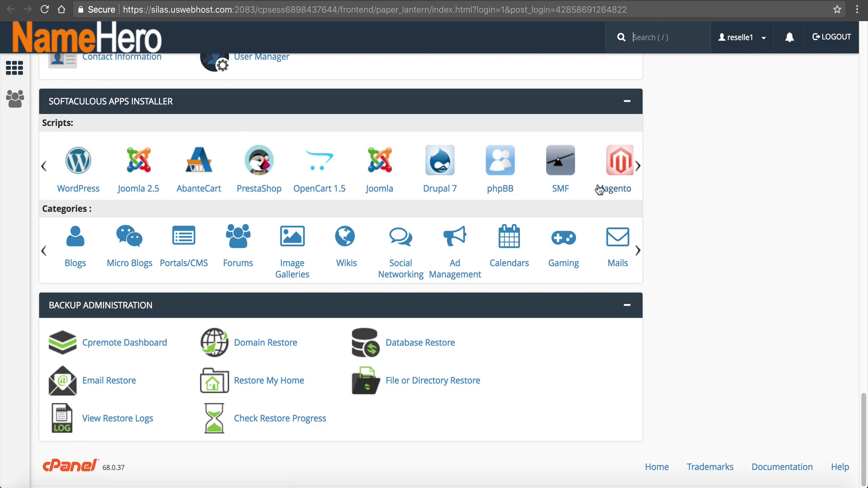
pyautogui.moveTo(637, 174)
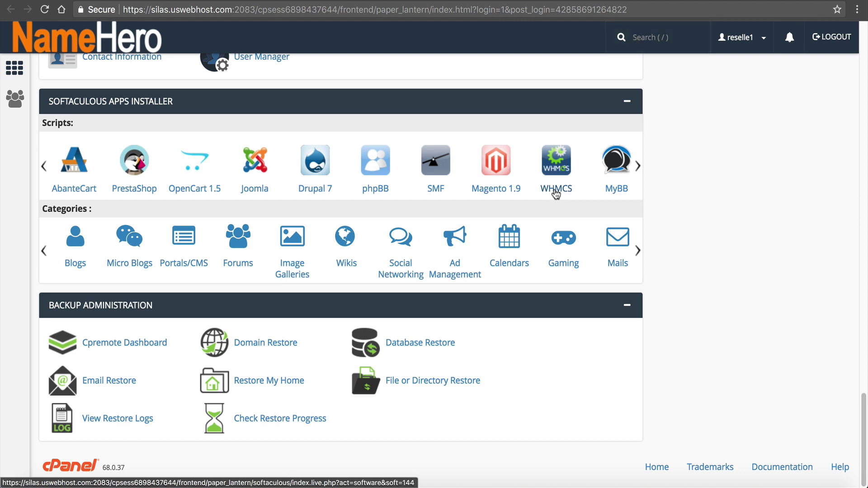
pyautogui.click(556, 195)
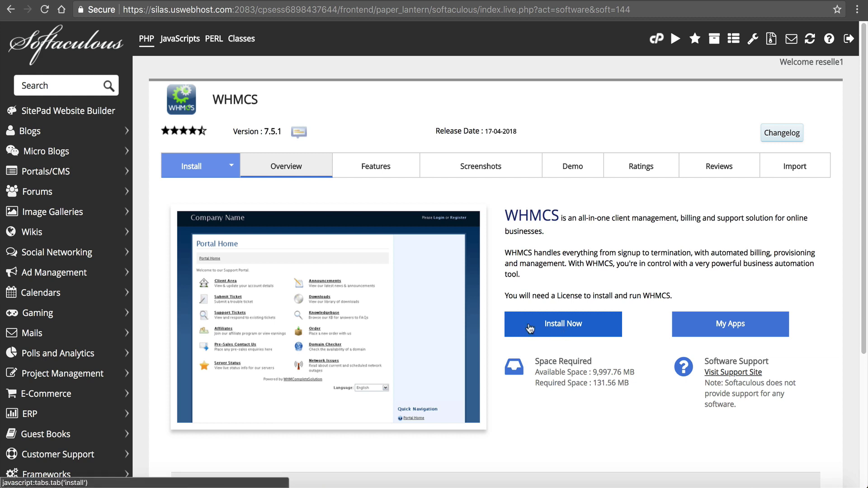
pyautogui.moveTo(506, 295); pyautogui.dragTo(685, 297)
pyautogui.click(685, 297)
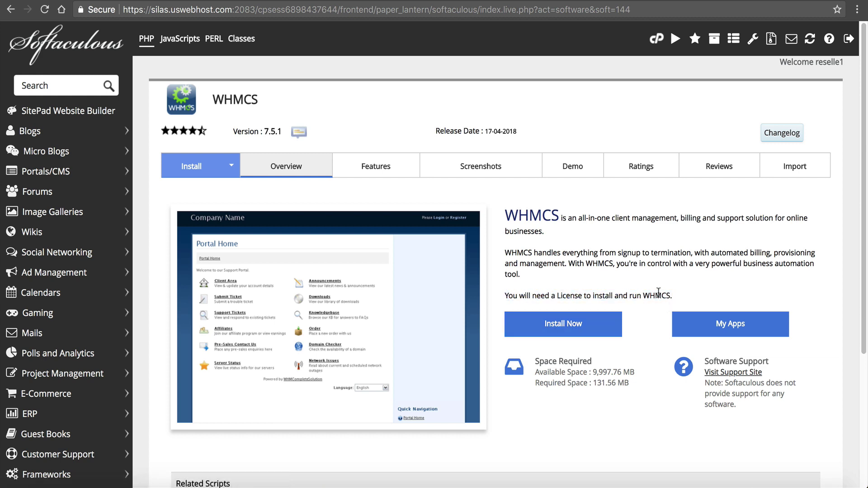
pyautogui.click(561, 325)
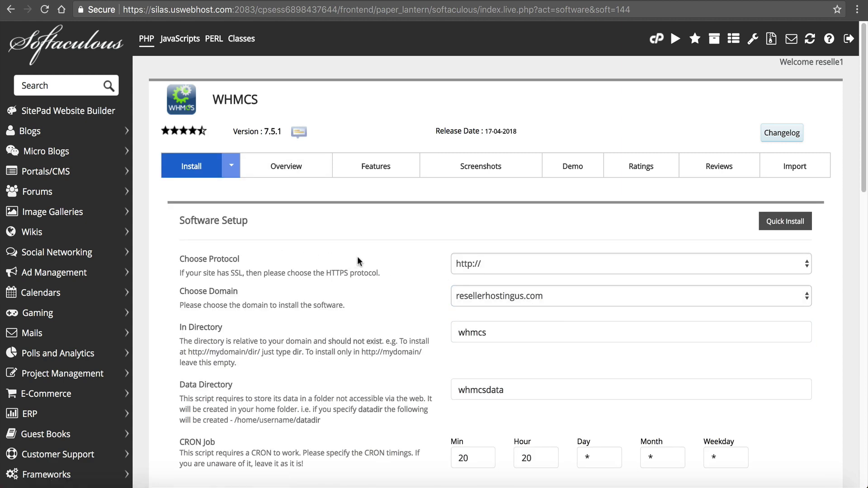
pyautogui.click(481, 264)
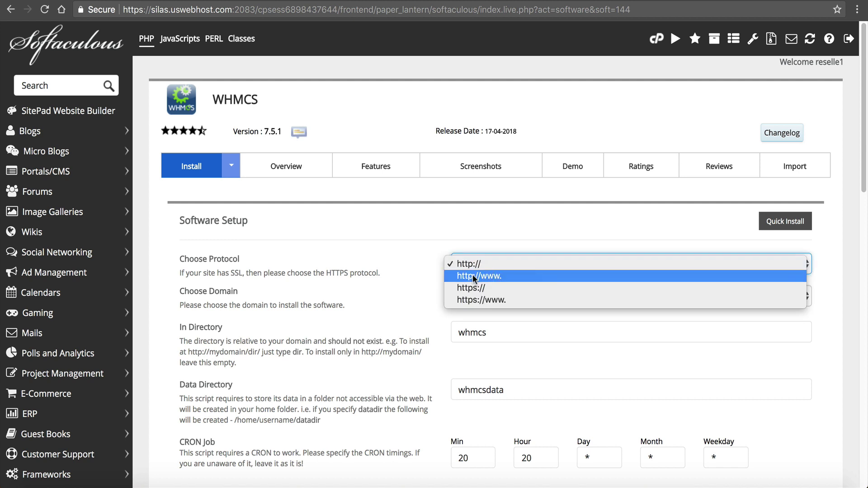
pyautogui.click(483, 277)
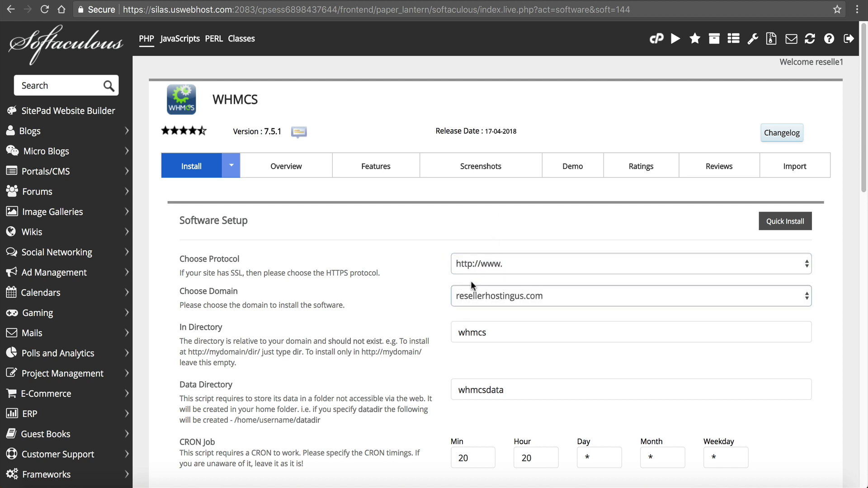
pyautogui.click(498, 270)
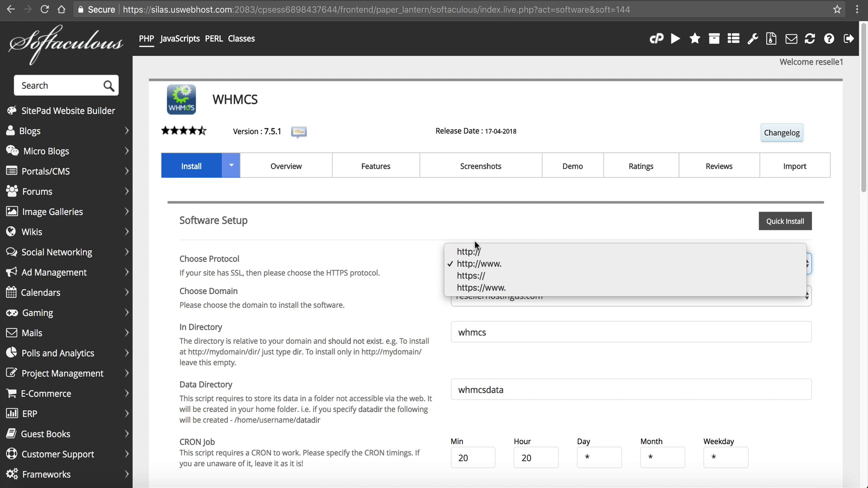
pyautogui.click(493, 264)
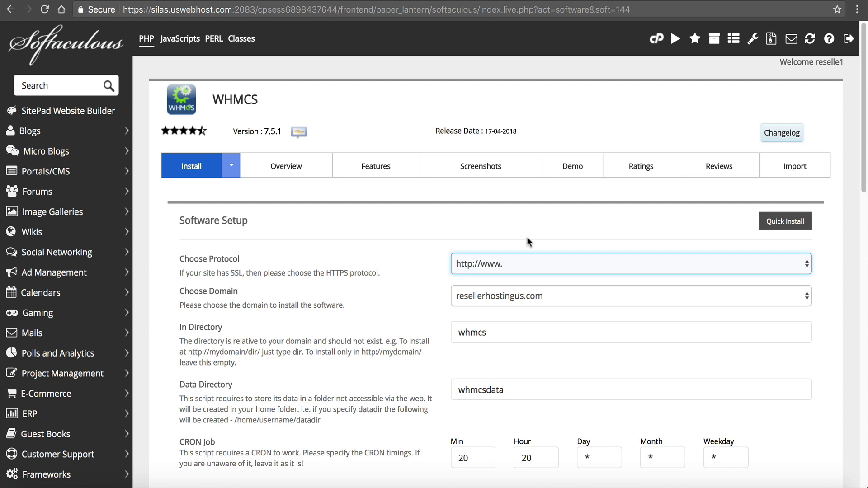
# - Keep resellerhostingus.com as the domain, blank the 'whmcs' In Directory field, and check data directory whmcsdata
pyautogui.click(547, 297)
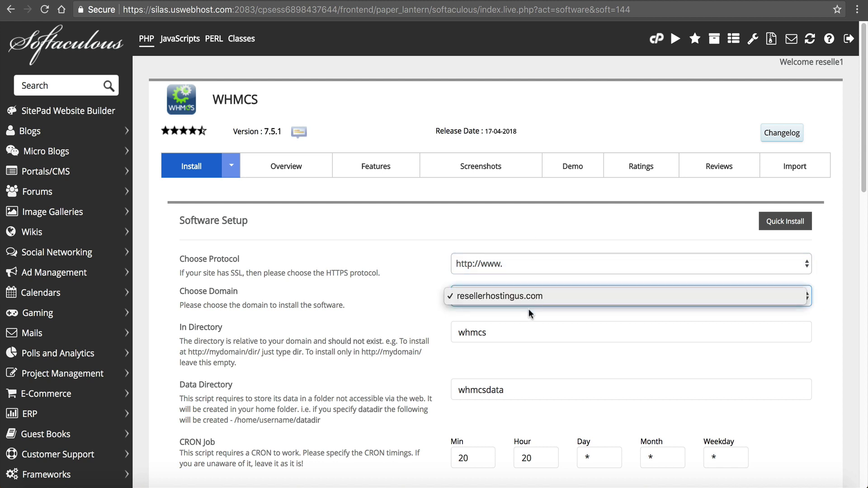
pyautogui.click(331, 301)
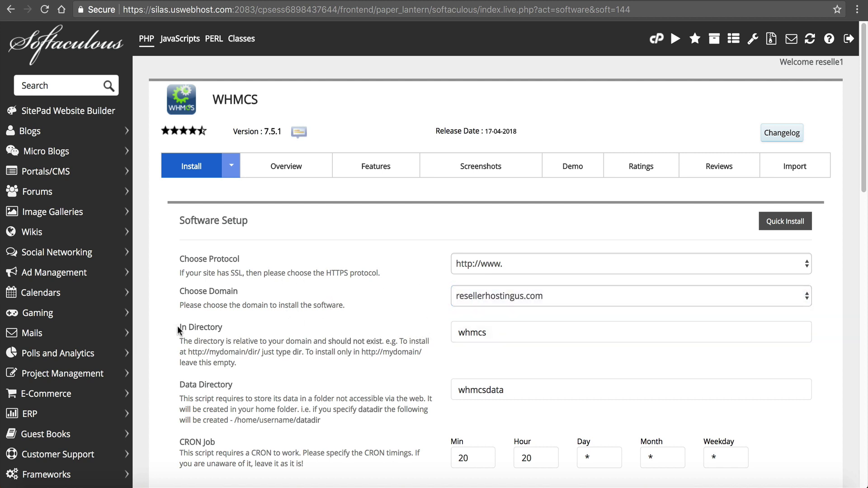
pyautogui.moveTo(180, 328); pyautogui.dragTo(228, 331)
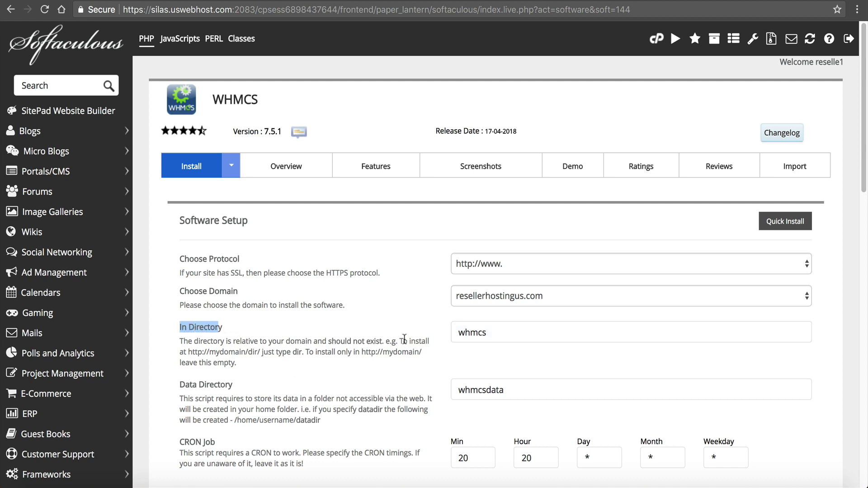
pyautogui.click(512, 338)
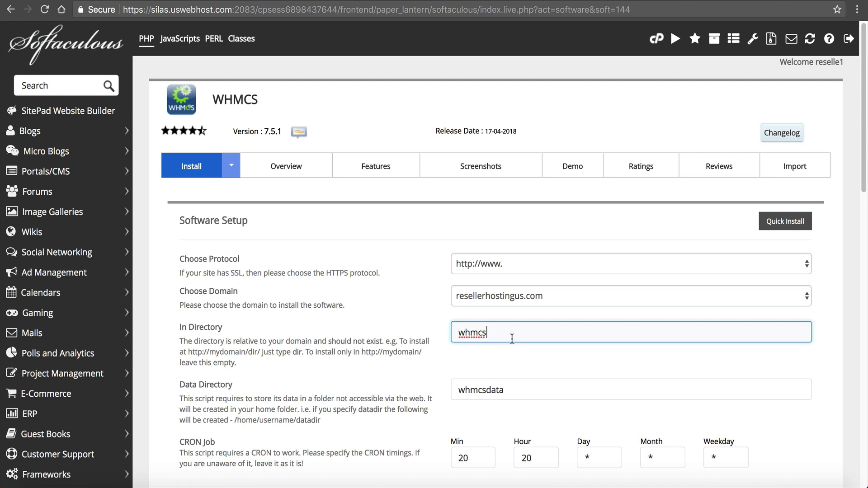
pyautogui.moveTo(499, 334); pyautogui.dragTo(317, 344)
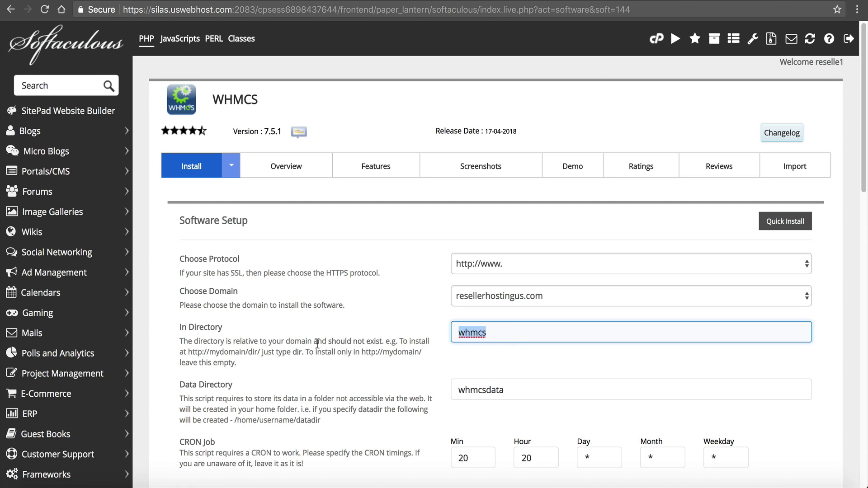
pyautogui.press('BackSpace')
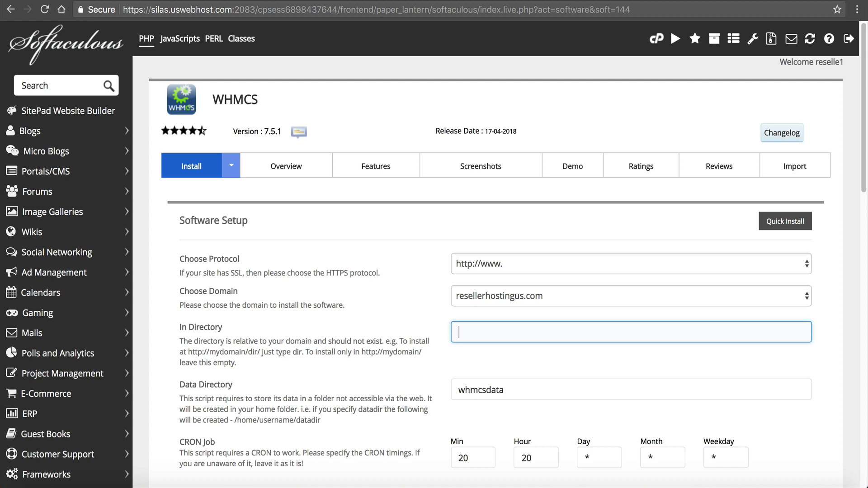
pyautogui.moveTo(199, 398); pyautogui.dragTo(275, 398)
pyautogui.click(458, 392)
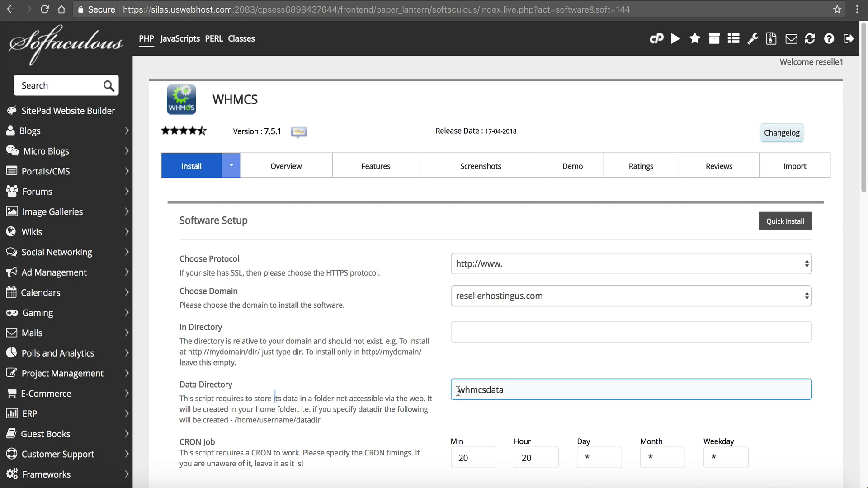
pyautogui.scroll(-3, 458, 391)
pyautogui.click(246, 390)
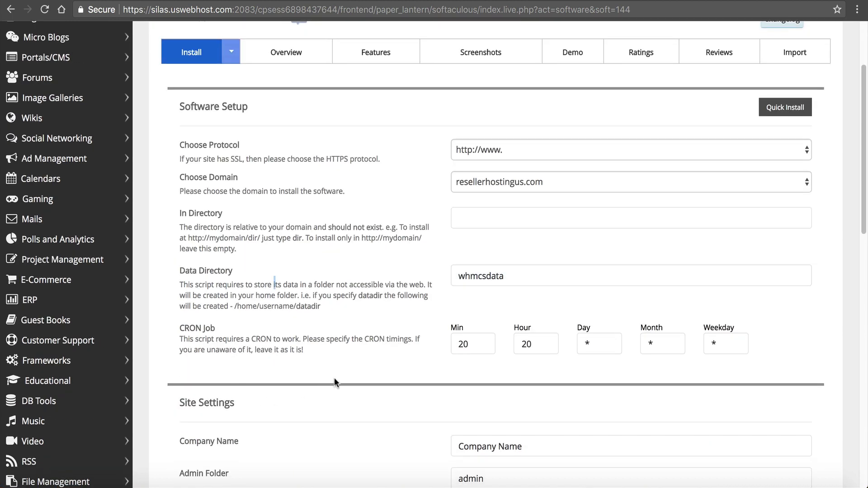
# - Enter company name Reseller Hosting US and admin folder mYareA1
pyautogui.scroll(-4, 335, 381)
pyautogui.tripleClick(562, 261)
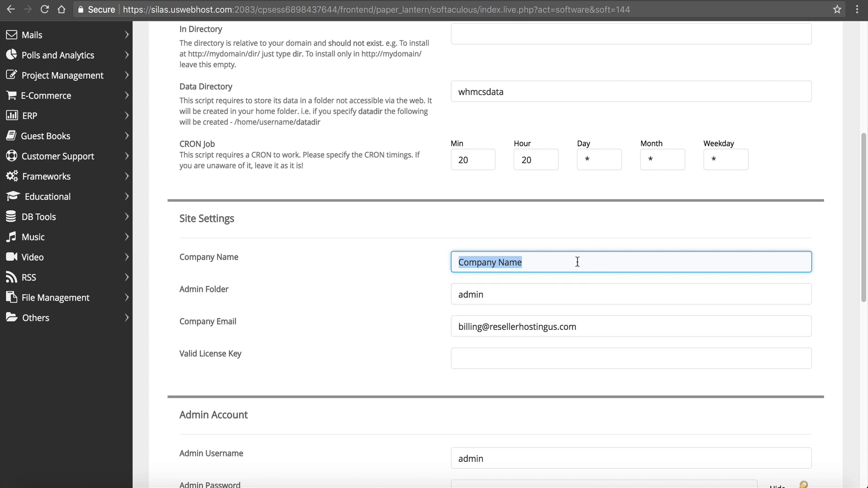
pyautogui.write('Reseller Hosting US')
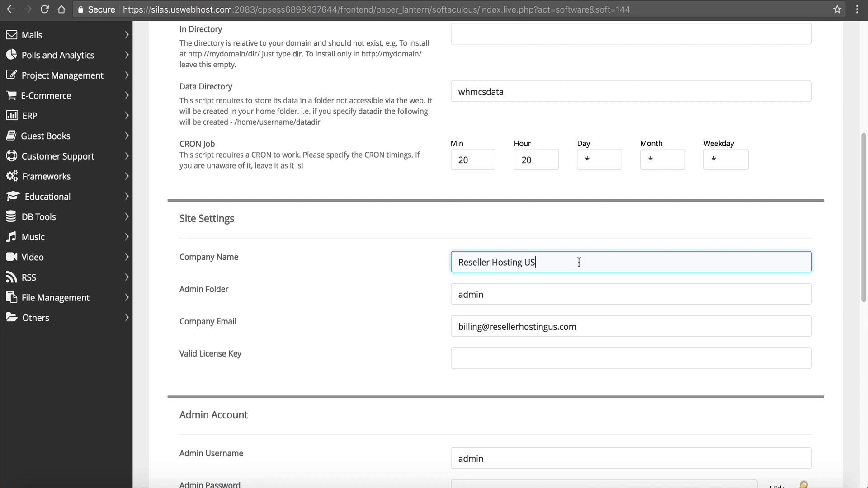
pyautogui.click(537, 291)
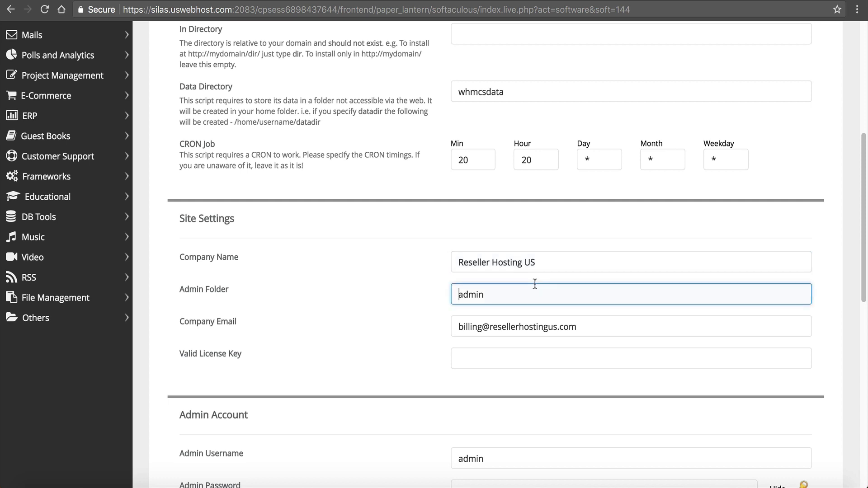
pyautogui.press('super+a')
pyautogui.write('mYareA1')
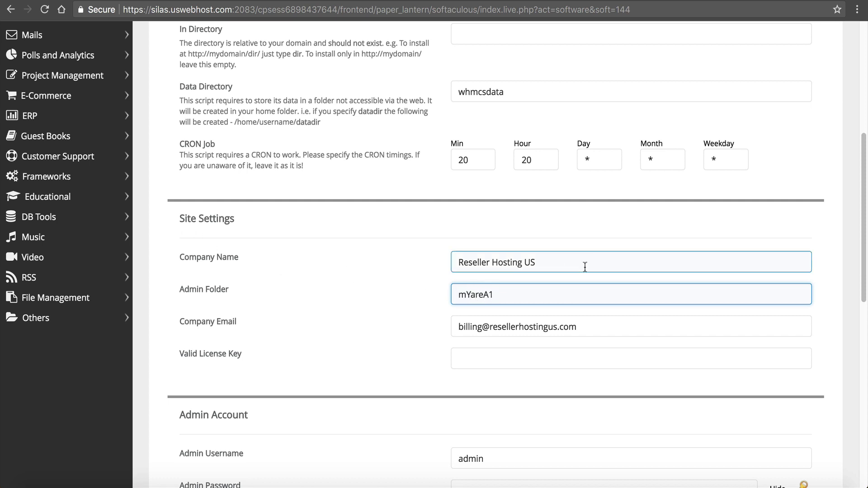
pyautogui.doubleClick(543, 292)
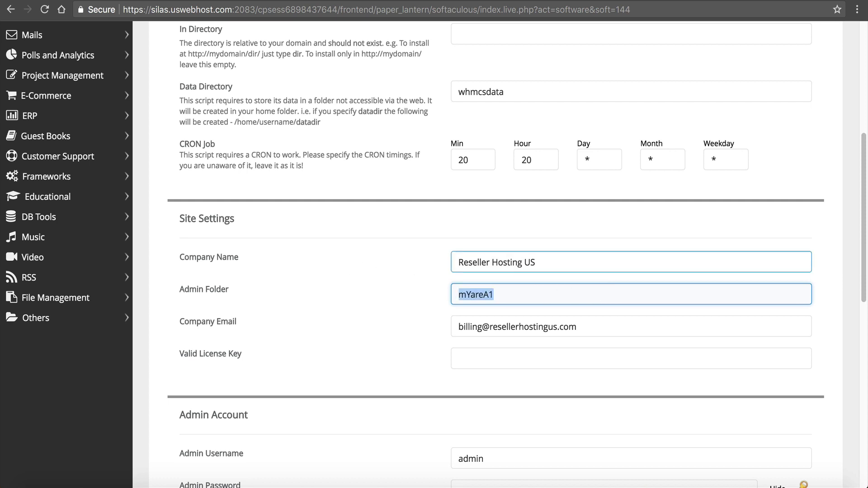
# - Keep the existing company e-mail, then switch to the NameHero account page for the license key
pyautogui.press('super+Tab')
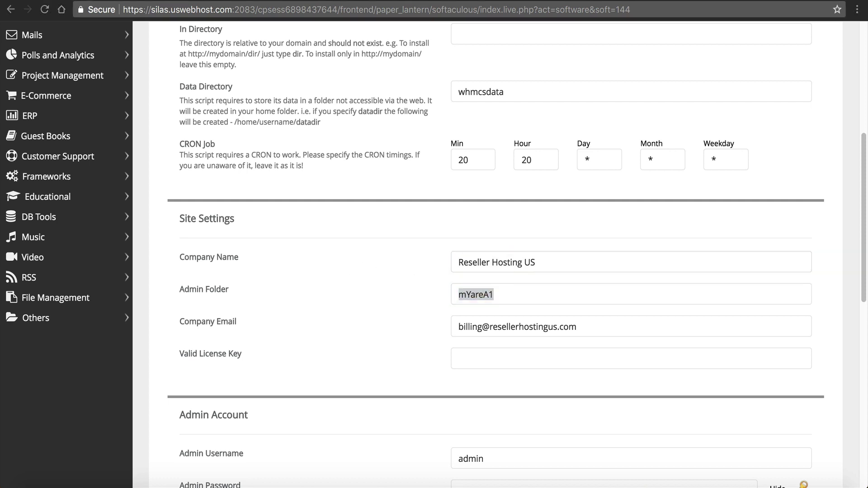
pyautogui.press('super+Tab')
pyautogui.click(595, 326)
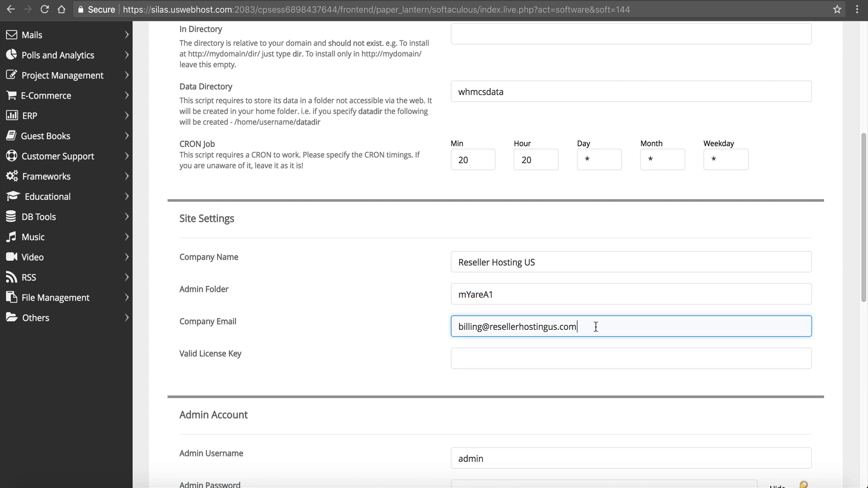
pyautogui.moveTo(595, 325); pyautogui.dragTo(183, 271)
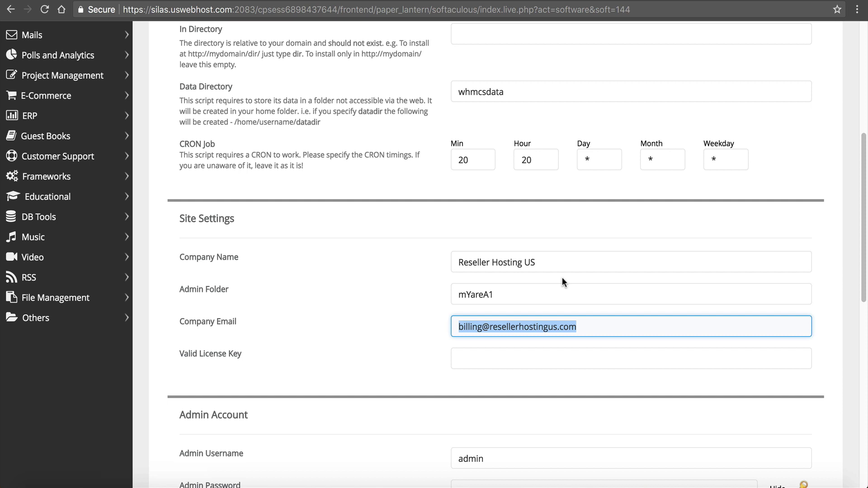
pyautogui.click(598, 322)
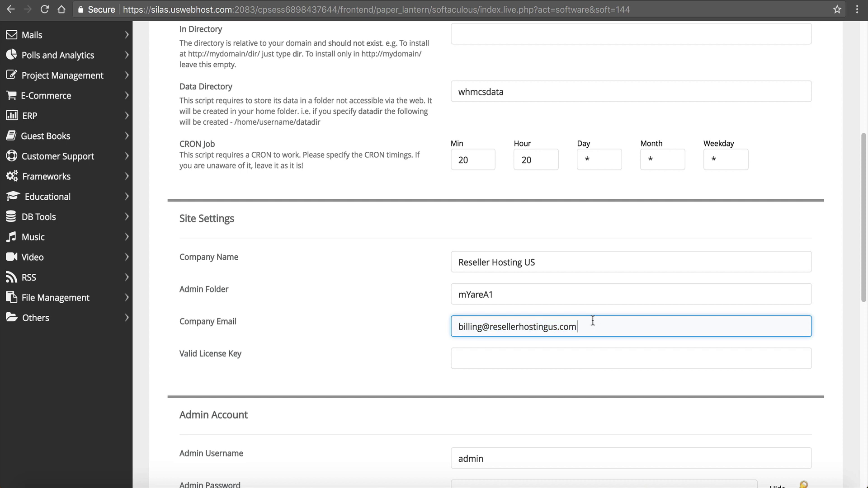
pyautogui.click(524, 352)
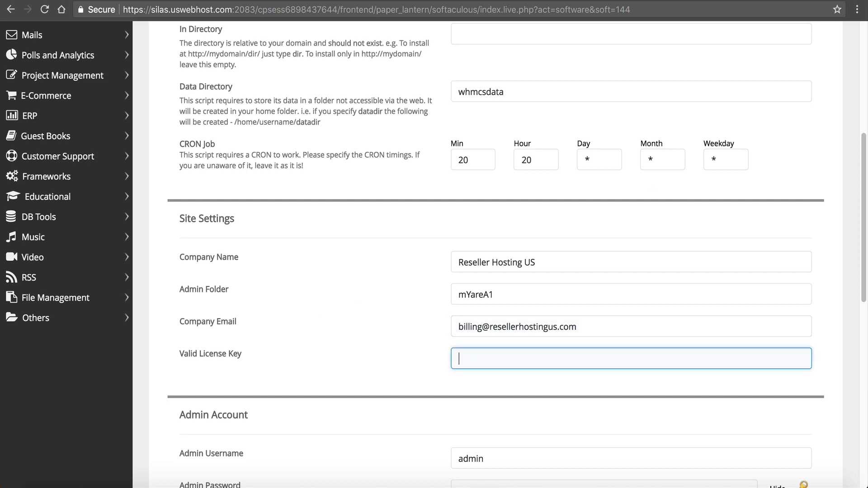
pyautogui.press('super+Tab')
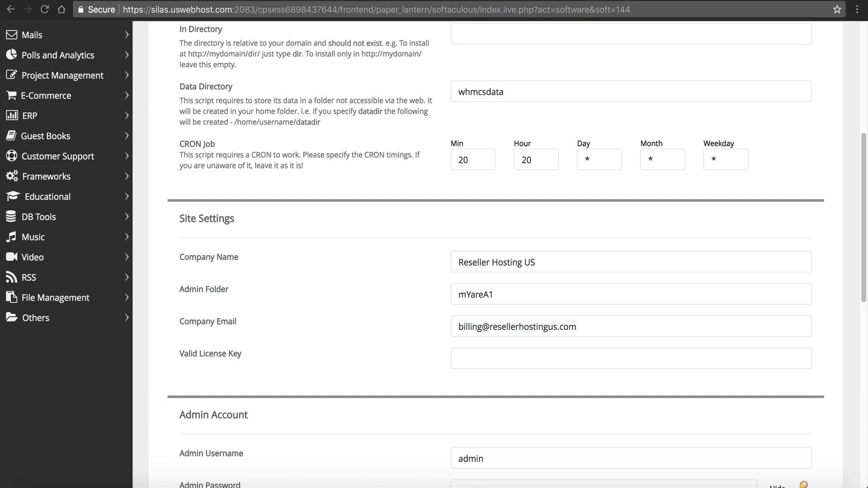
pyautogui.click(136, 1)
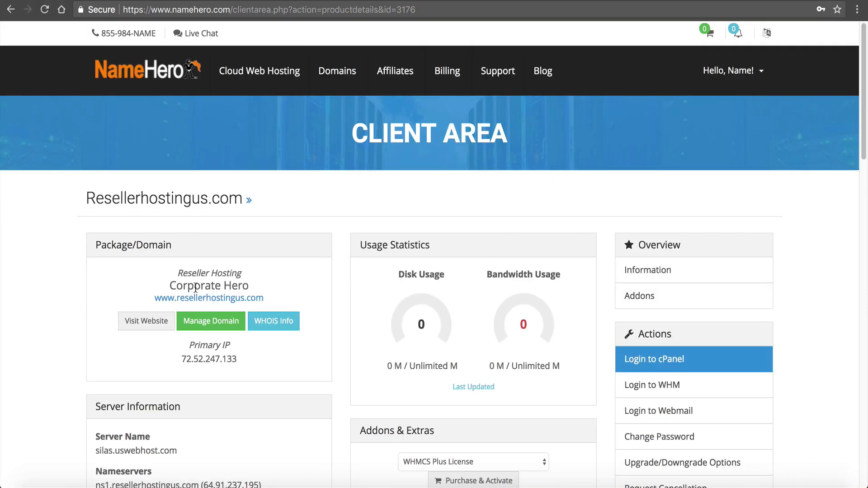
# - Open the hosting account's Addons and copy the WHMCS Starter license key
pyautogui.click(657, 300)
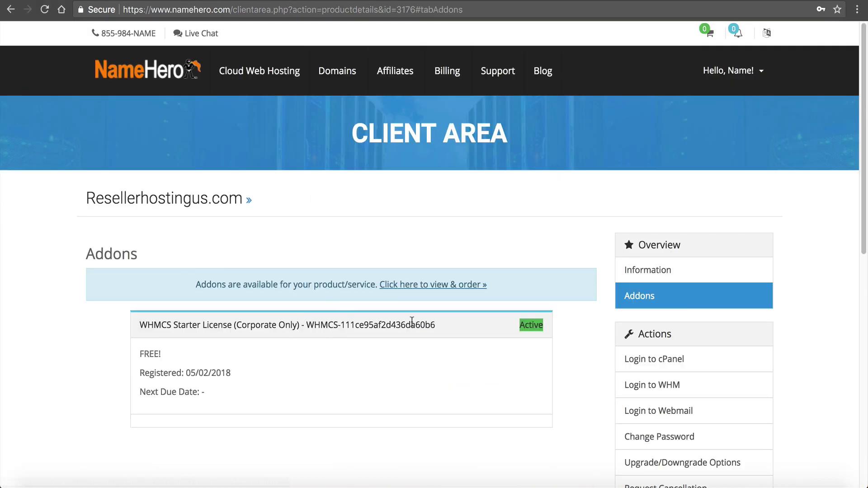
pyautogui.moveTo(435, 325); pyautogui.dragTo(307, 319)
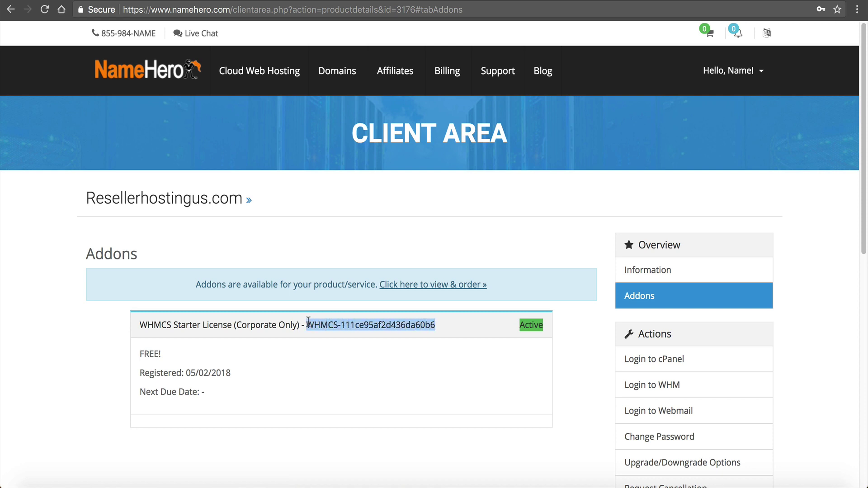
pyautogui.rightClick(307, 320)
pyautogui.click(346, 349)
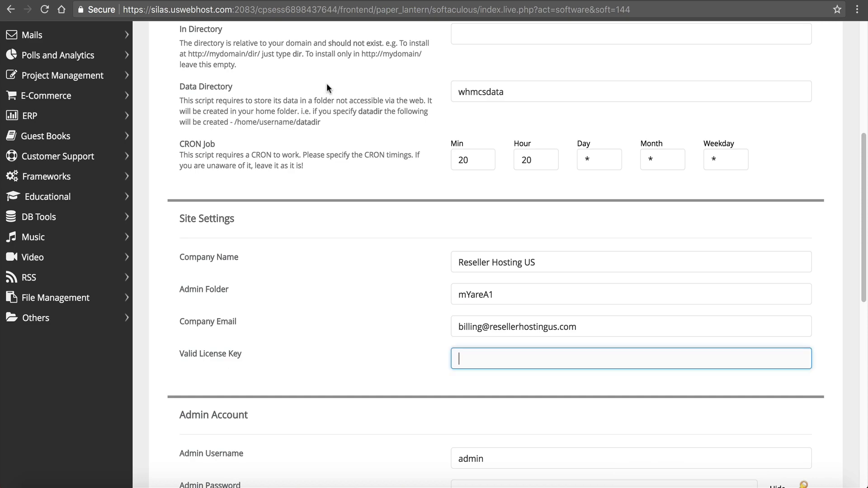
# - Paste the WHMCS license key into the Valid License Key field
pyautogui.rightClick(453, 357)
pyautogui.click(481, 403)
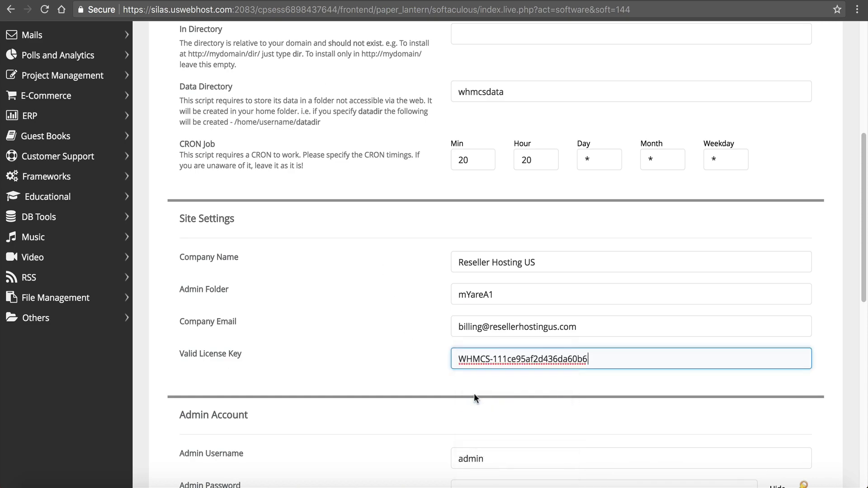
pyautogui.moveTo(601, 357); pyautogui.dragTo(446, 362)
pyautogui.click(416, 357)
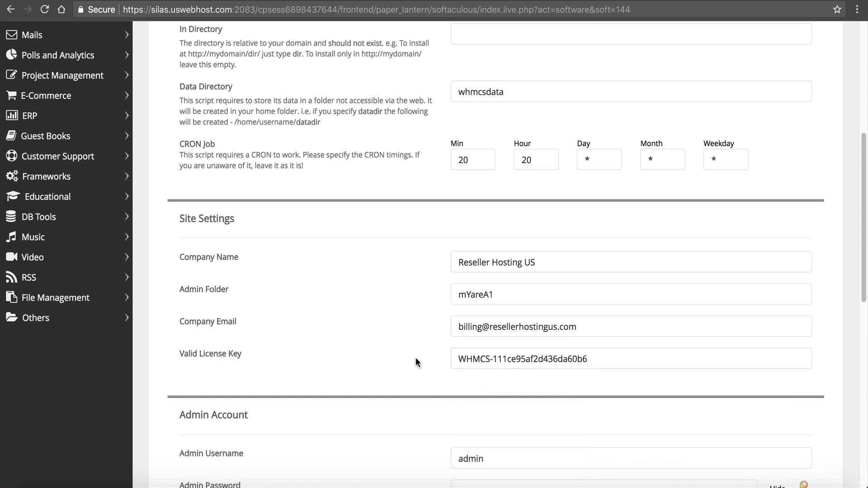
pyautogui.click(538, 368)
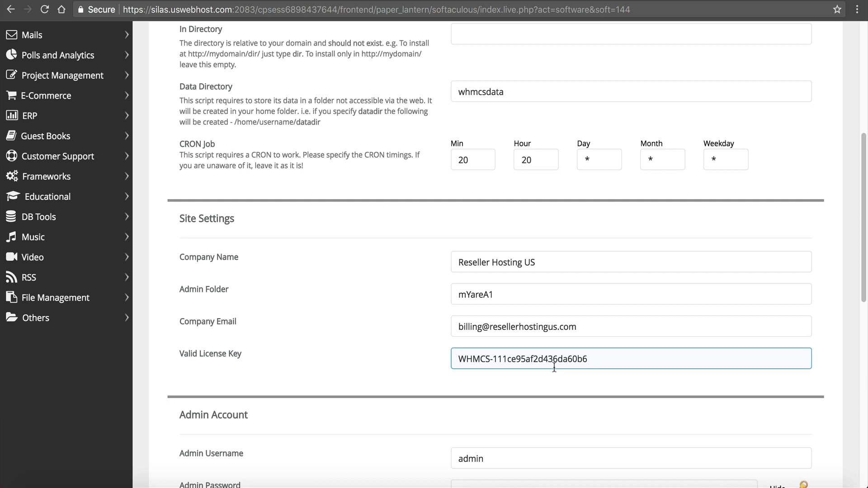
# - Replace the default admin username with a custom one
pyautogui.click(532, 249)
pyautogui.scroll(-5, 503, 209)
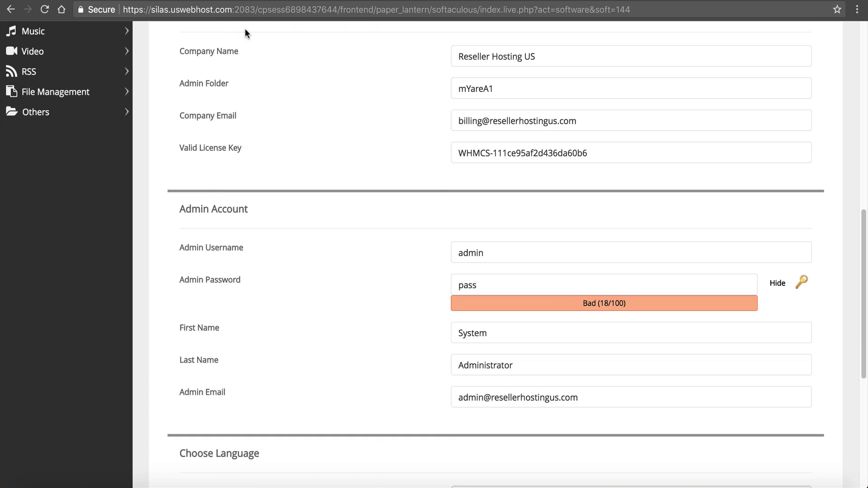
pyautogui.moveTo(492, 251); pyautogui.dragTo(453, 244)
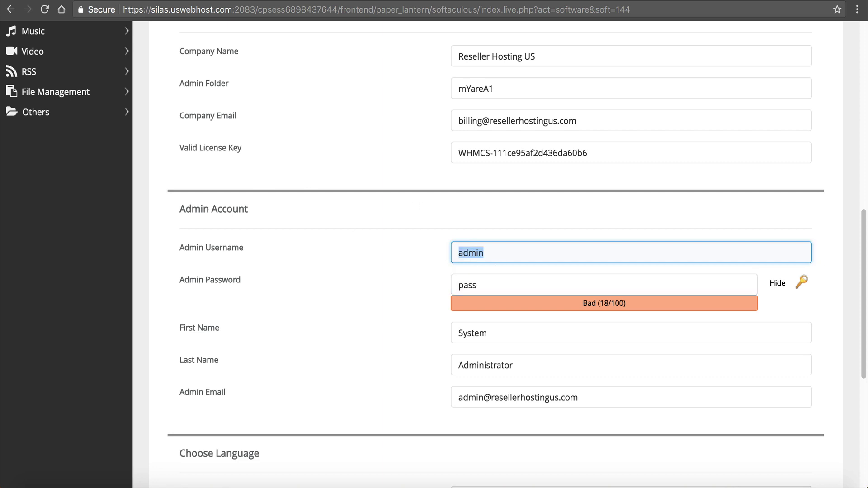
pyautogui.write('rYaNhErO2')
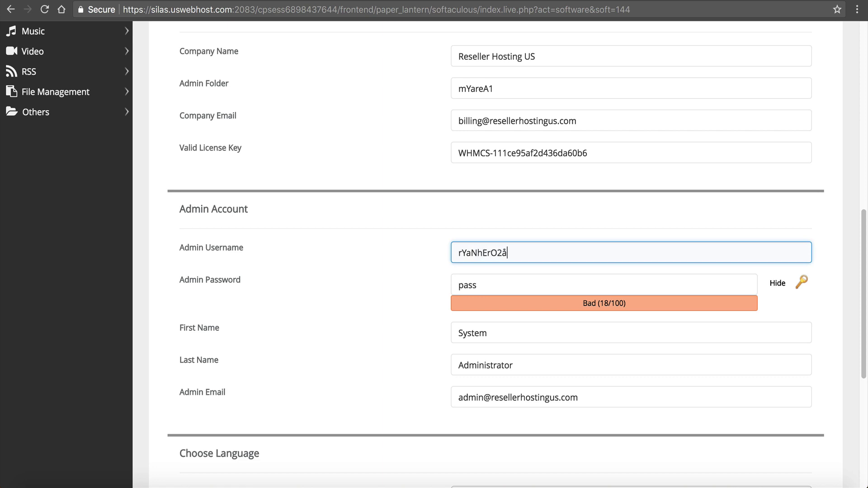
pyautogui.press('super+a')
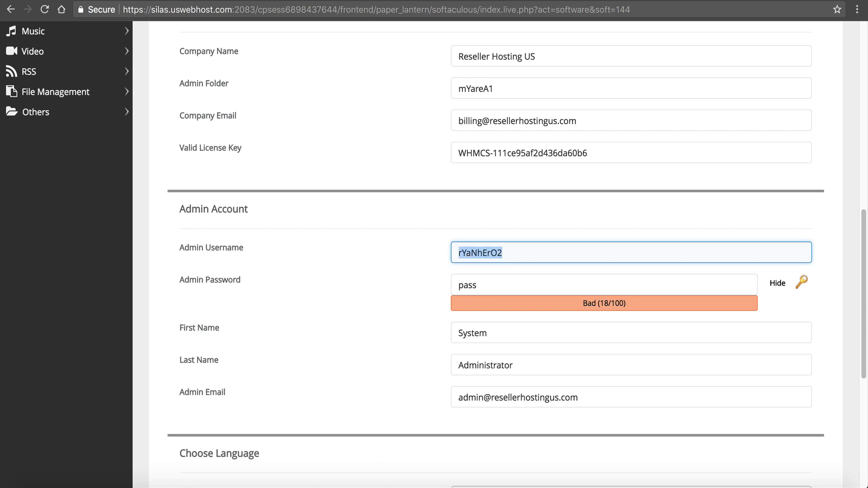
pyautogui.press('super+Tab')
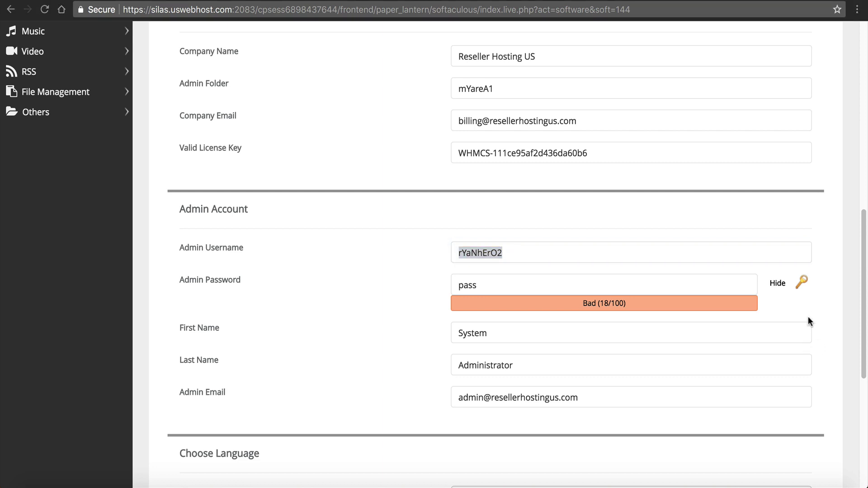
# - Generate an admin password and lengthen it until it rates Strong (100/100)
pyautogui.click(802, 282)
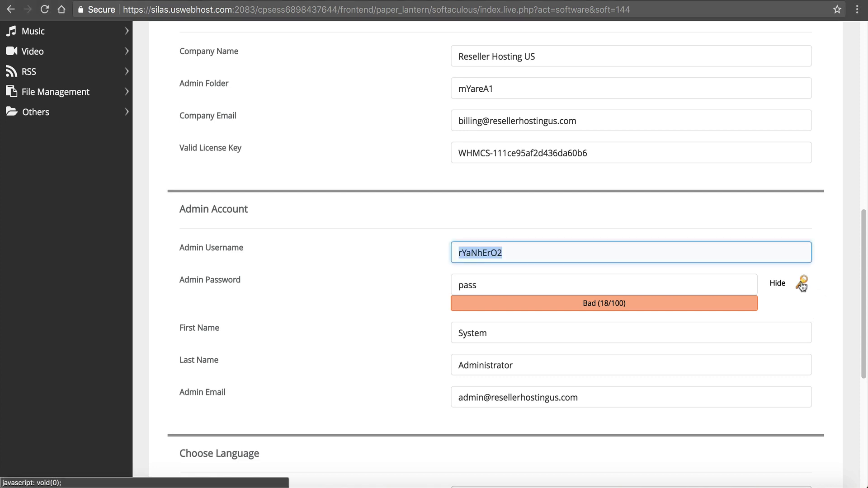
pyautogui.click(801, 284)
pyautogui.click(671, 285)
pyautogui.press('super+a')
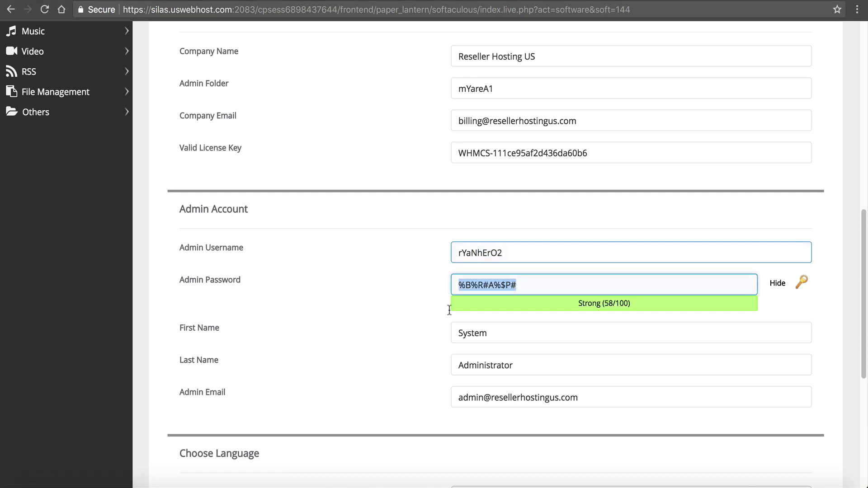
pyautogui.click(578, 284)
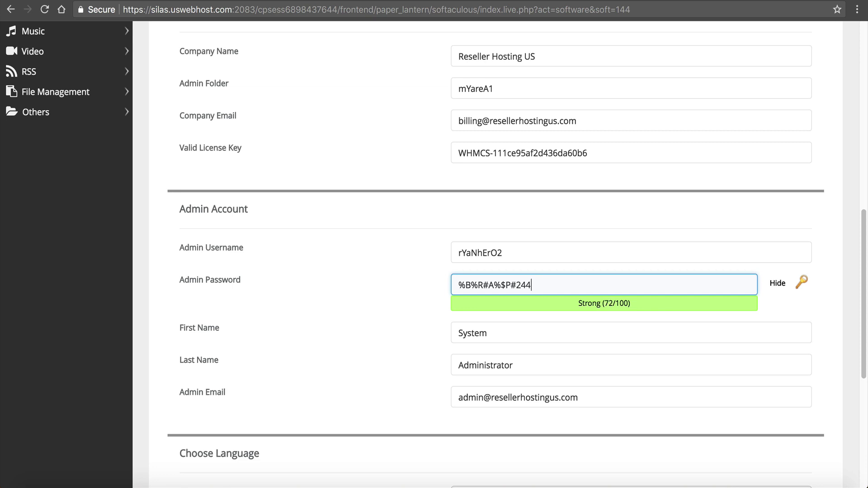
pyautogui.press('super+a')
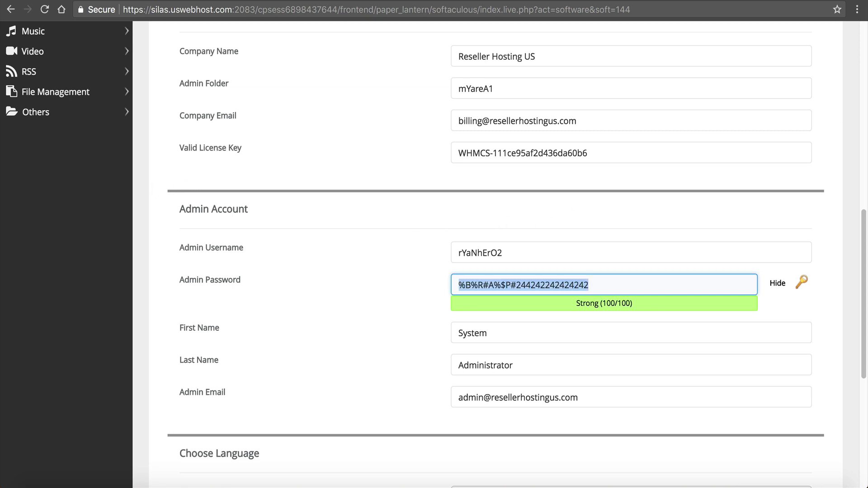
pyautogui.press('super+Tab')
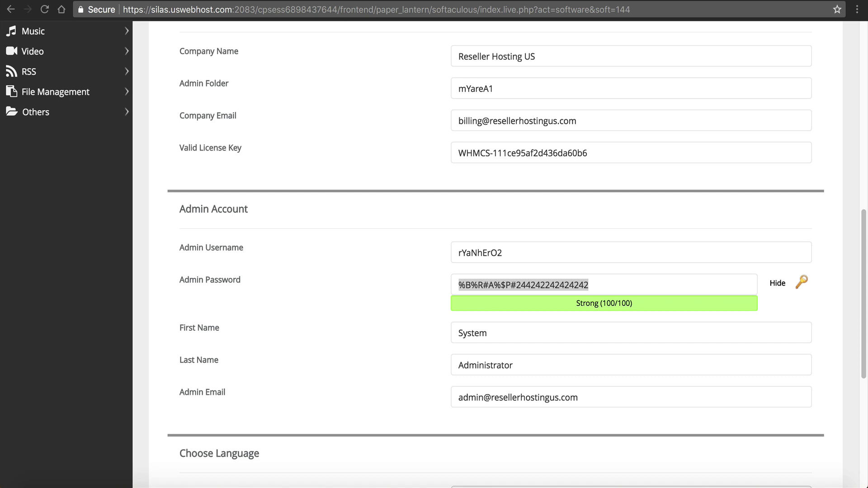
pyautogui.press('super+Tab')
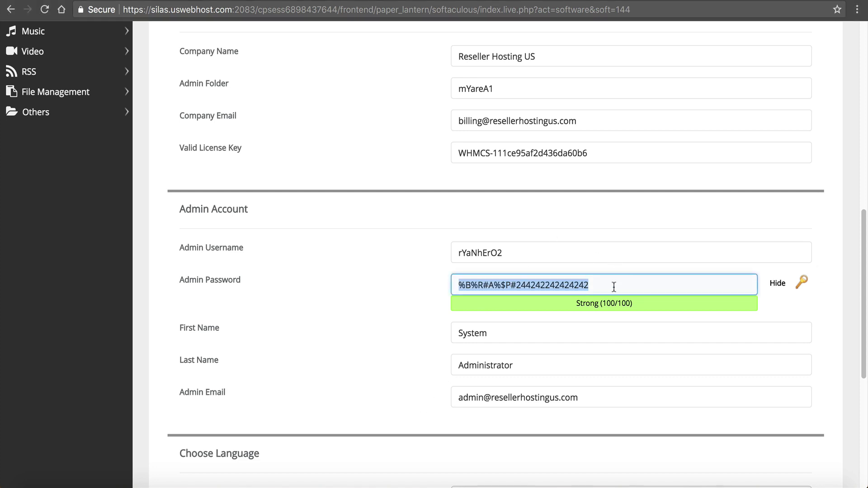
pyautogui.click(533, 256)
pyautogui.click(612, 284)
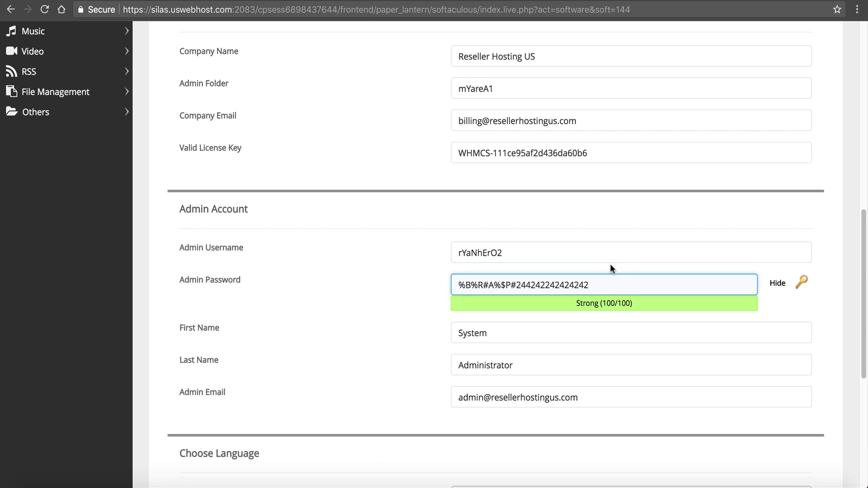
# - Copy the admin username and the admin password to the clipboard
pyautogui.moveTo(500, 256); pyautogui.dragTo(397, 249)
pyautogui.rightClick(483, 248)
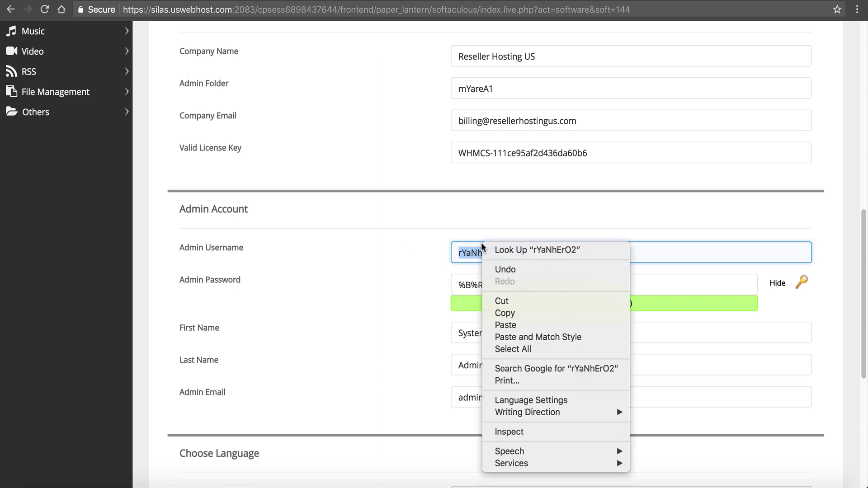
pyautogui.click(516, 313)
pyautogui.click(601, 283)
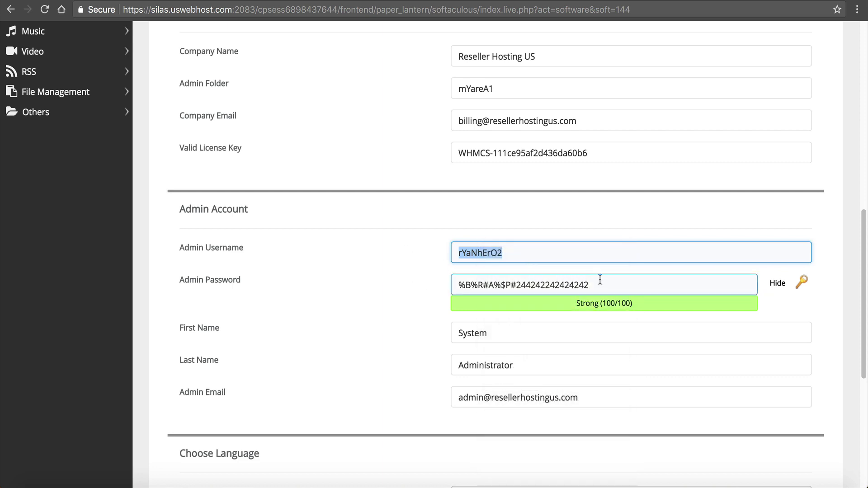
pyautogui.moveTo(600, 280); pyautogui.dragTo(455, 284)
pyautogui.rightClick(475, 282)
pyautogui.click(493, 327)
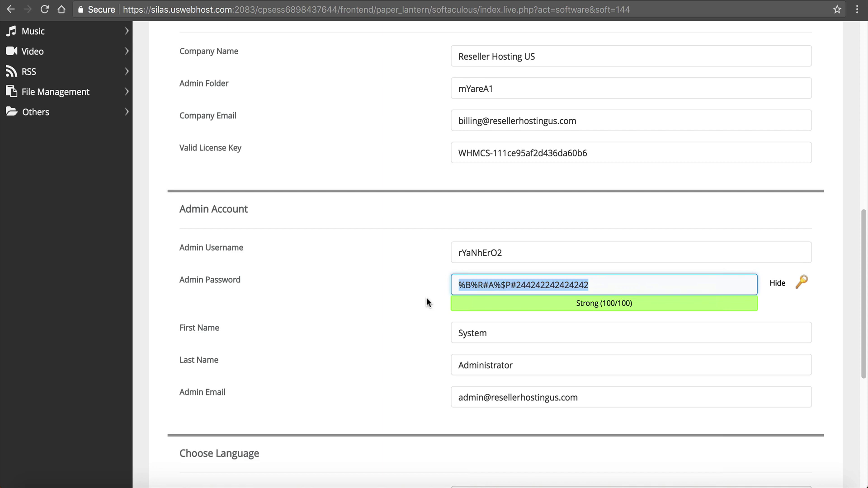
# - Replace the System Administrator placeholder with the admin's real first and last name
pyautogui.scroll(-1, 394, 366)
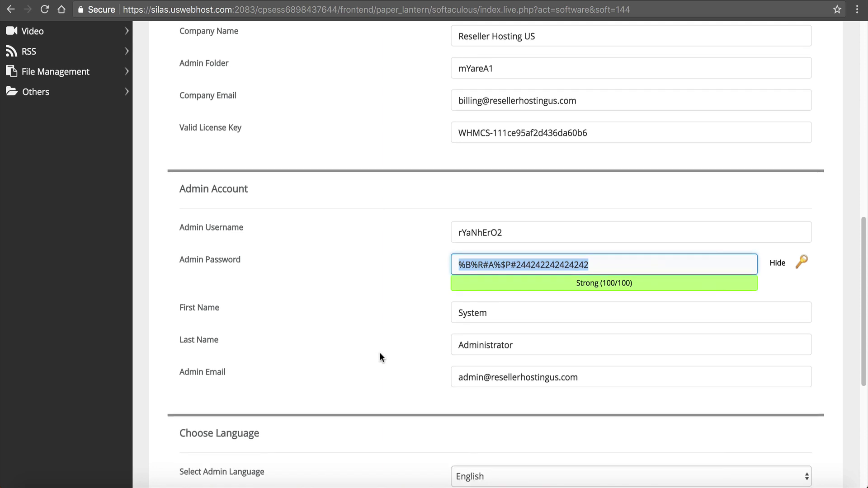
pyautogui.click(582, 316)
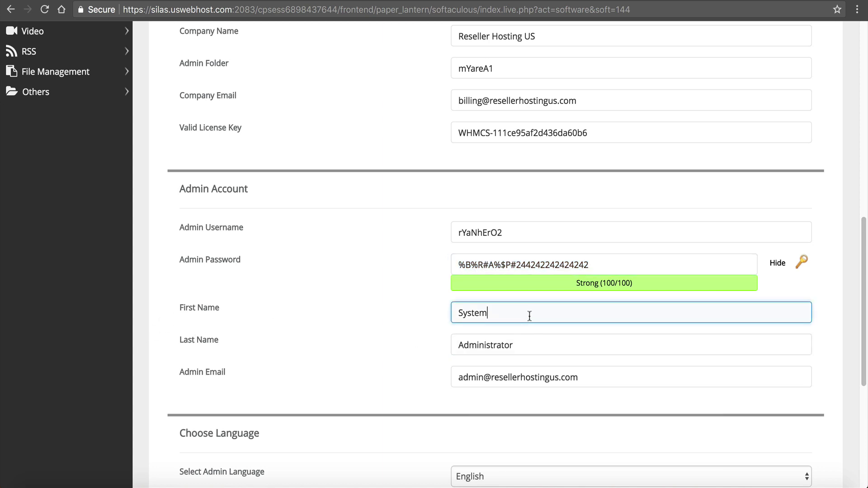
pyautogui.click(524, 345)
pyautogui.click(495, 322)
pyautogui.click(499, 346)
pyautogui.click(515, 308)
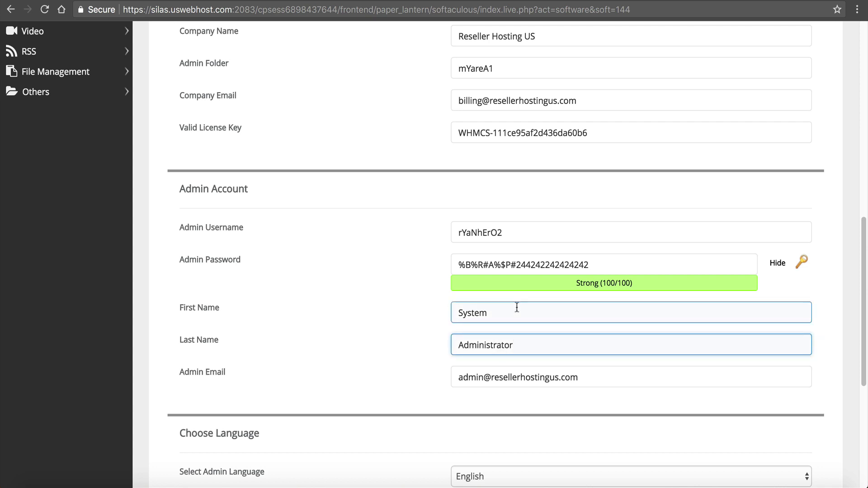
pyautogui.moveTo(515, 308); pyautogui.dragTo(429, 316)
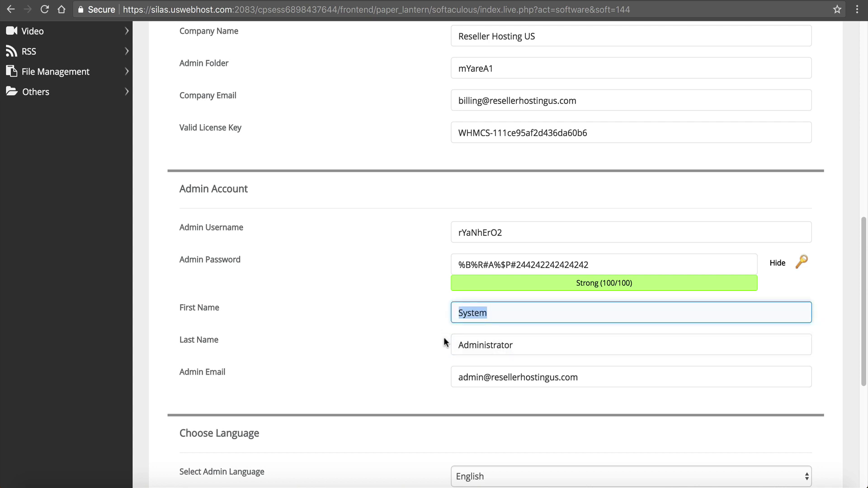
pyautogui.write('Ryan')
pyautogui.press('Tab')
pyautogui.write('Gray')
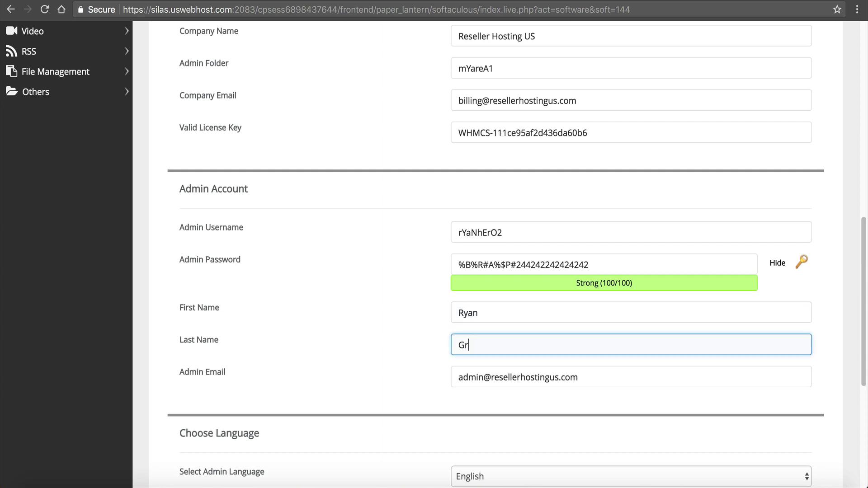
pyautogui.press('Tab')
# - Change the admin e-mail's mailbox part from 'admin' to the admin's first name
pyautogui.click(476, 377)
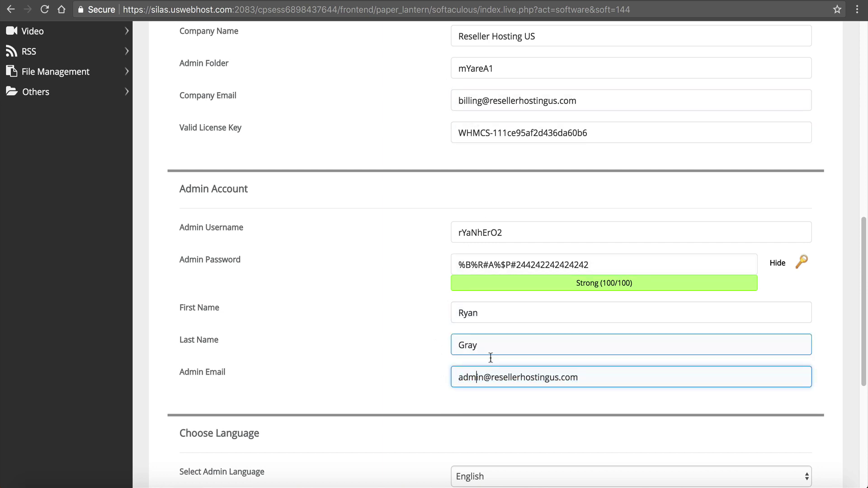
pyautogui.doubleClick(482, 377)
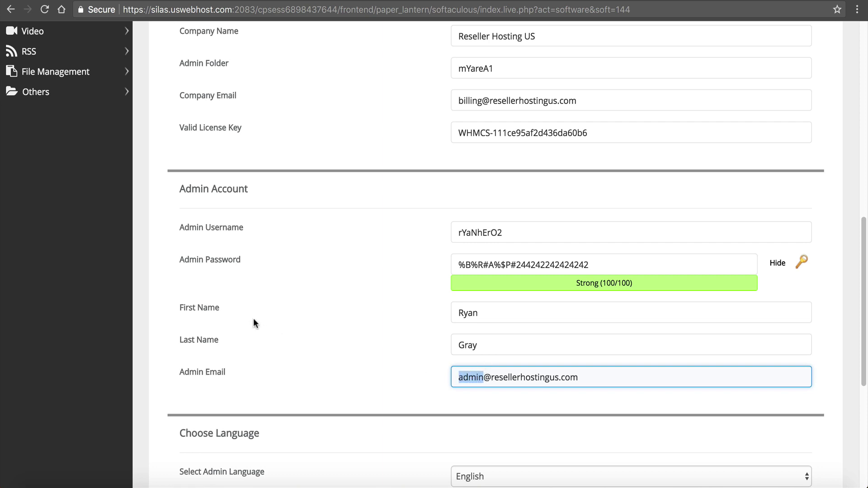
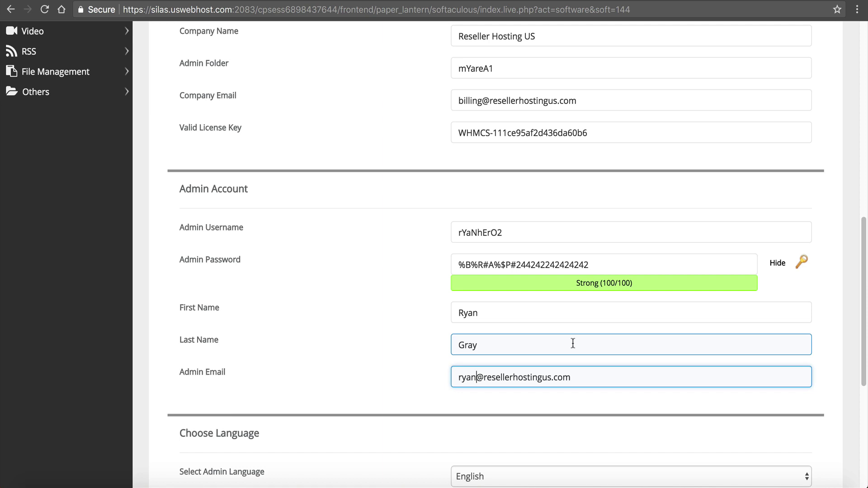
pyautogui.scroll(-3, 353, 339)
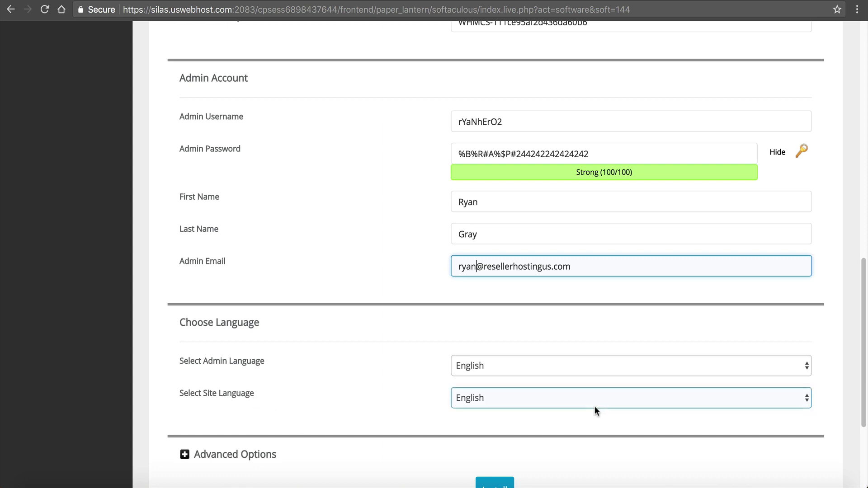
pyautogui.click(552, 365)
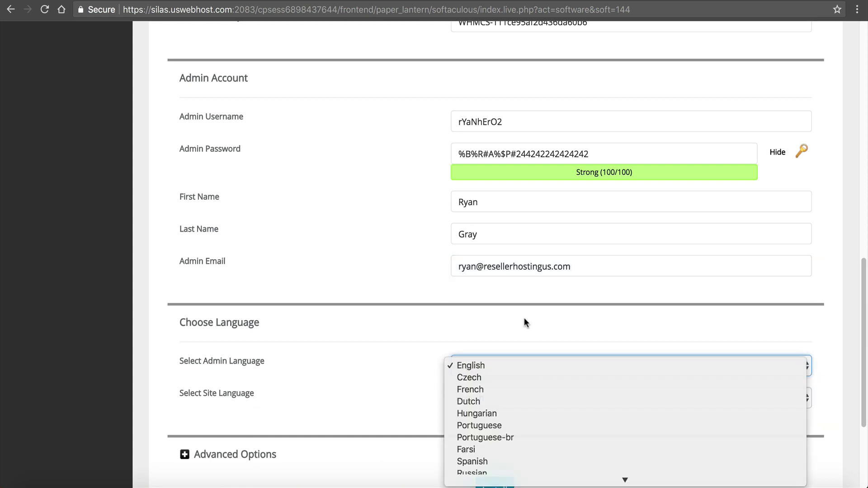
pyautogui.click(525, 317)
pyautogui.click(479, 407)
pyautogui.click(297, 381)
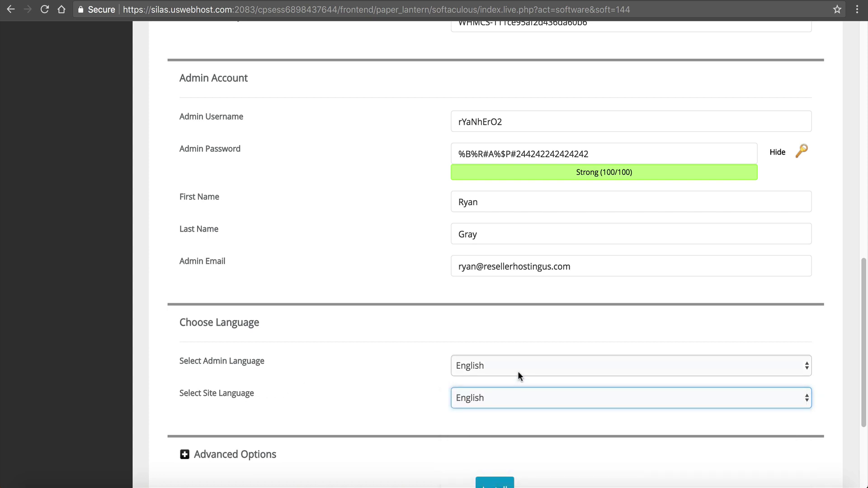
pyautogui.click(520, 374)
pyautogui.click(339, 267)
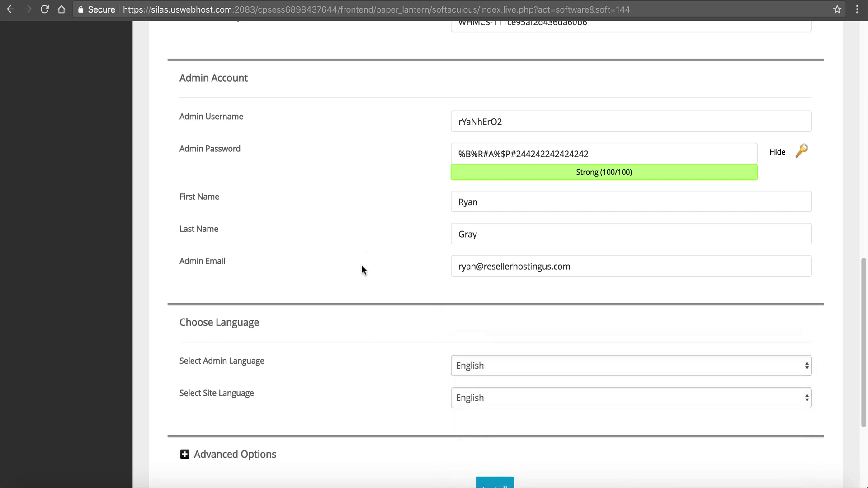
pyautogui.scroll(-2, 360, 269)
pyautogui.scroll(-2, 378, 232)
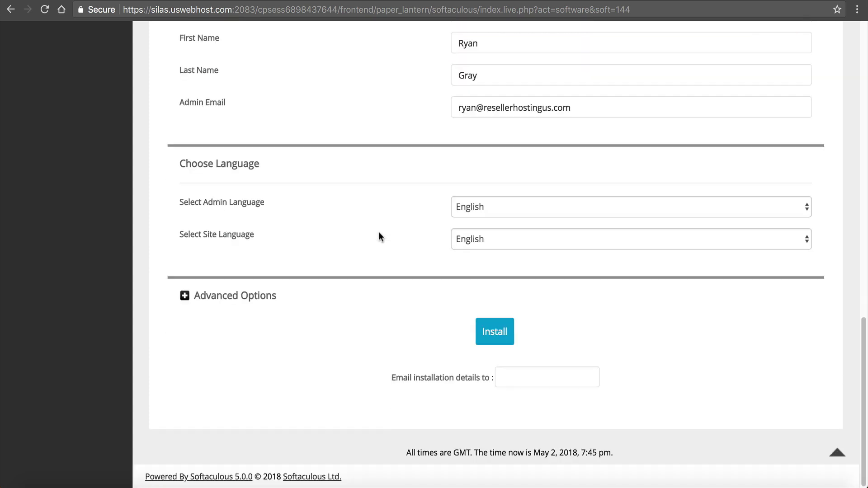
pyautogui.click(206, 296)
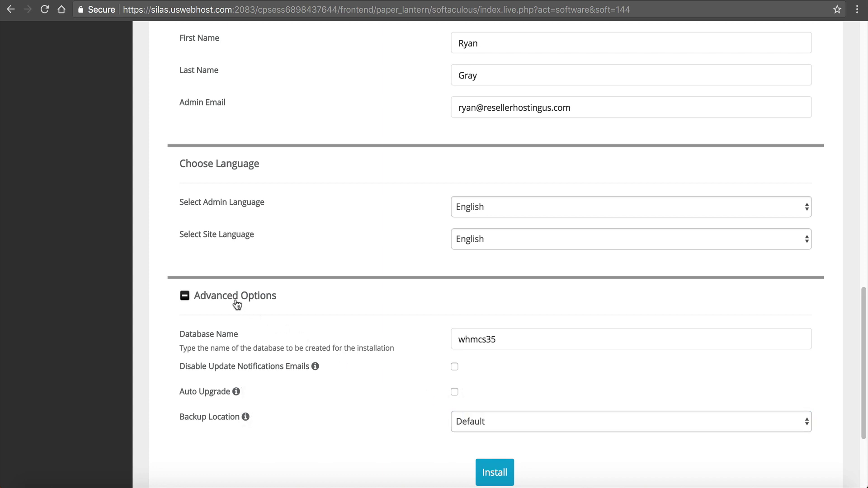
pyautogui.click(253, 301)
pyautogui.click(529, 384)
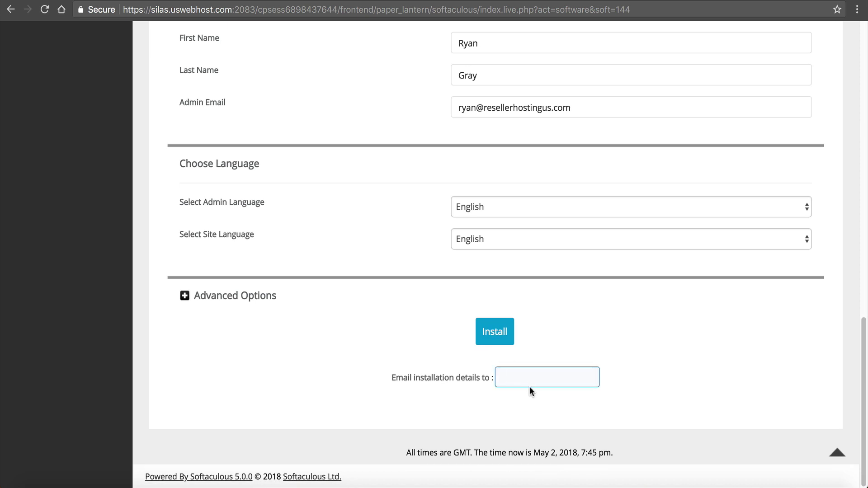
pyautogui.moveTo(392, 374); pyautogui.dragTo(423, 371)
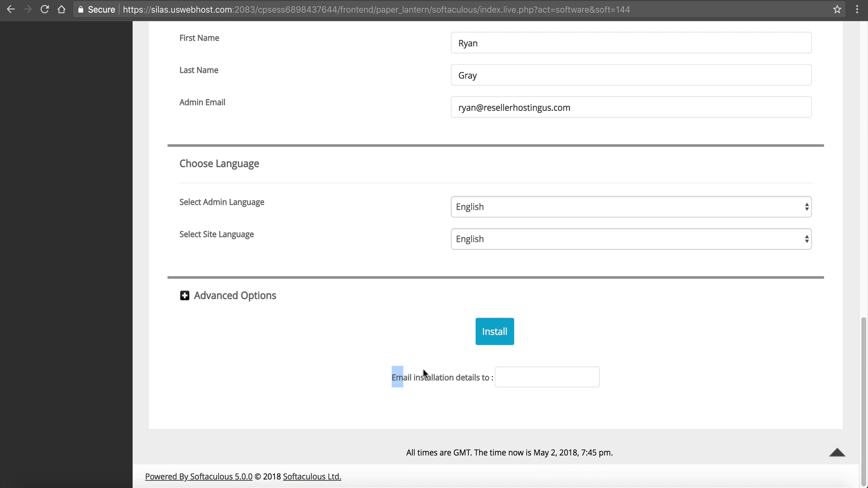
pyautogui.click(530, 379)
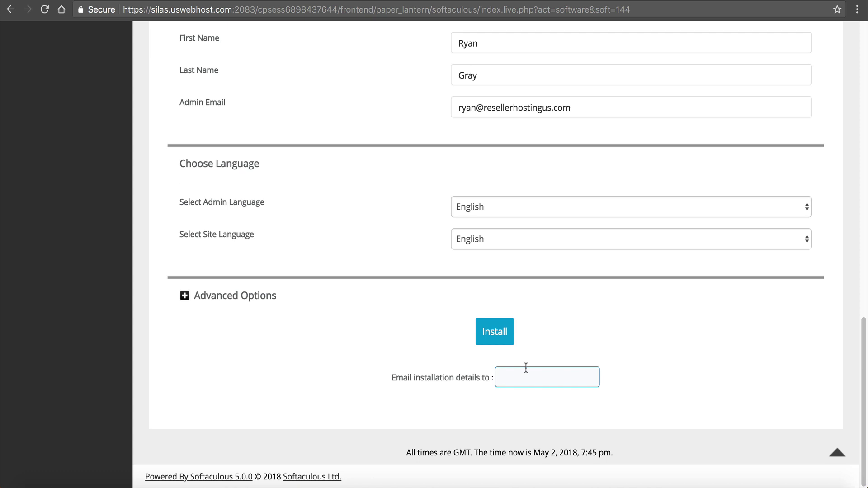
# - Run the WHMCS installation and open the installed resellerhostingus.com site
pyautogui.click(495, 332)
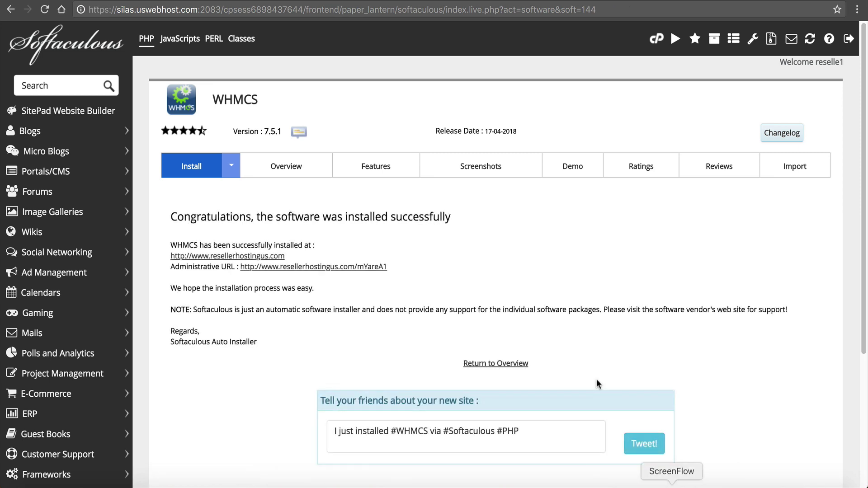
pyautogui.click(226, 257)
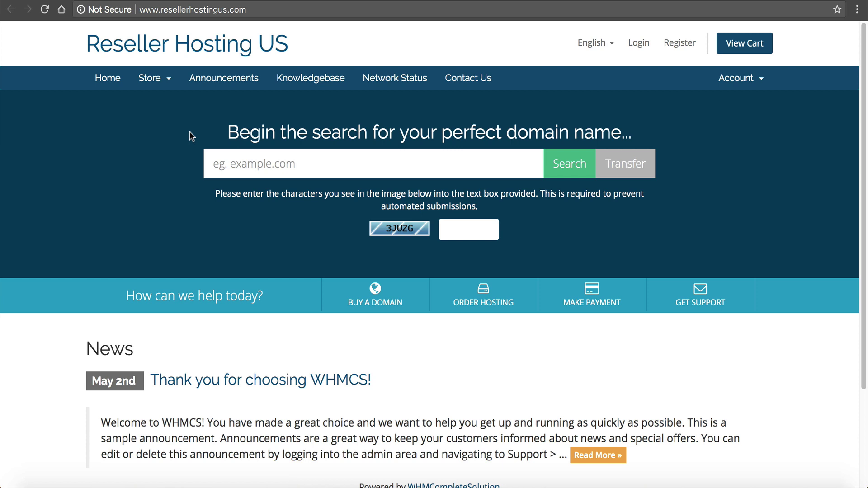
# - Visit NameHero's Transfer Domains page, then return to the resellerhostingus.com storefront's domain search
pyautogui.click(343, 163)
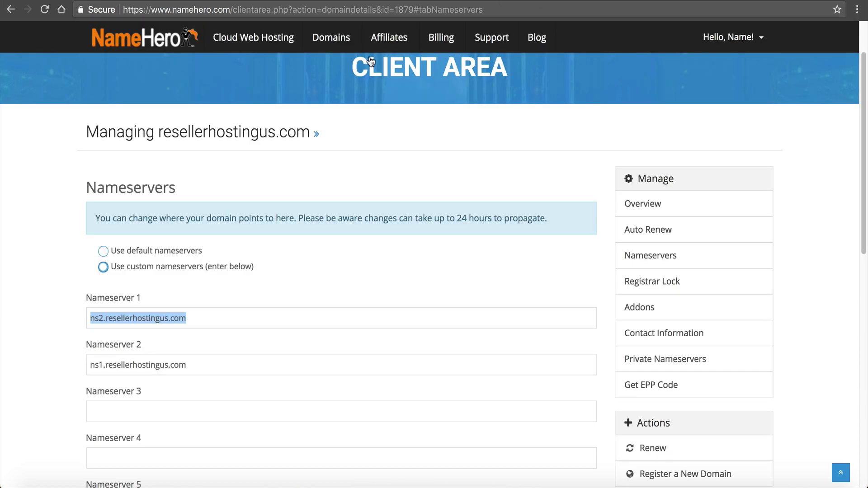
pyautogui.moveTo(319, 47)
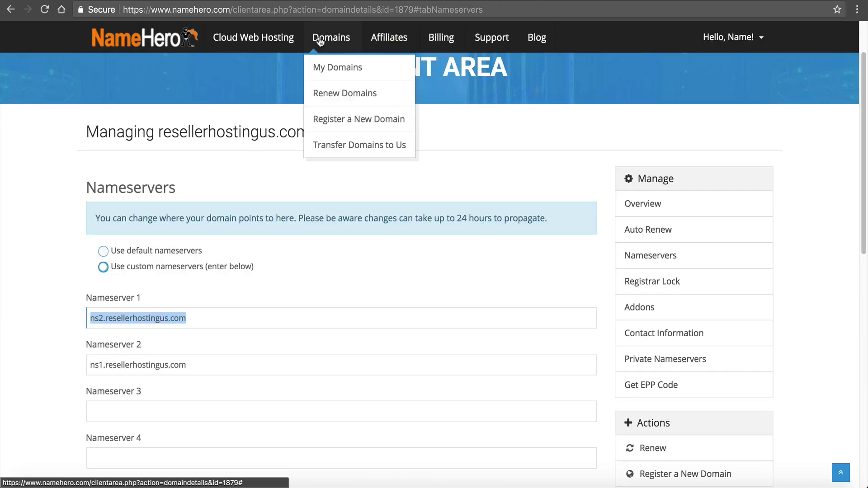
pyautogui.click(344, 143)
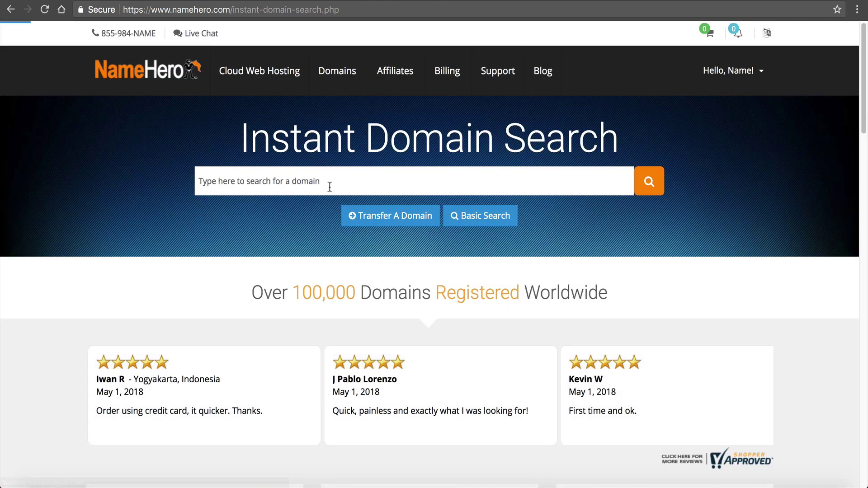
pyautogui.click(362, 1)
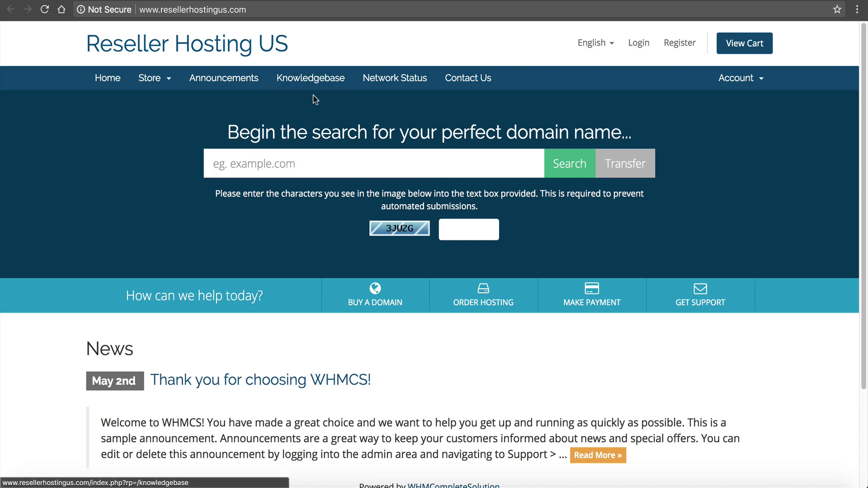
# - Search the storefront for the domain nameheroreview2018, entering the verification code to submit
pyautogui.click(337, 171)
pyautogui.write('nameheroreview2018')
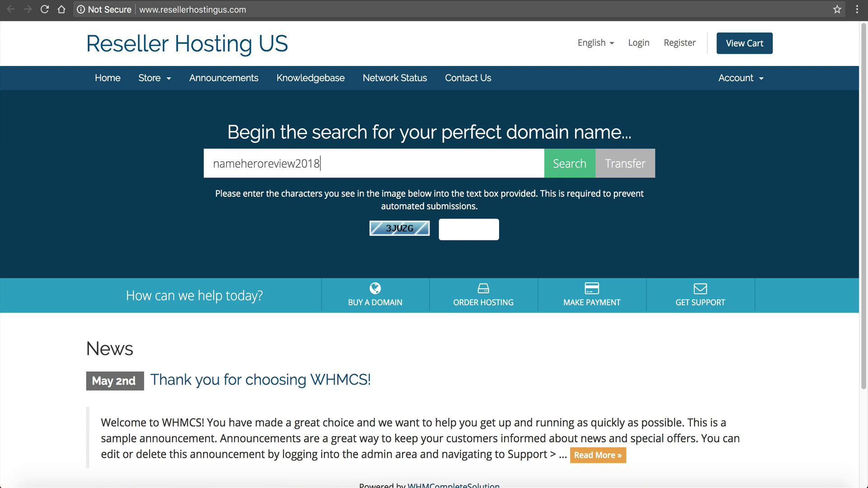
pyautogui.click(581, 167)
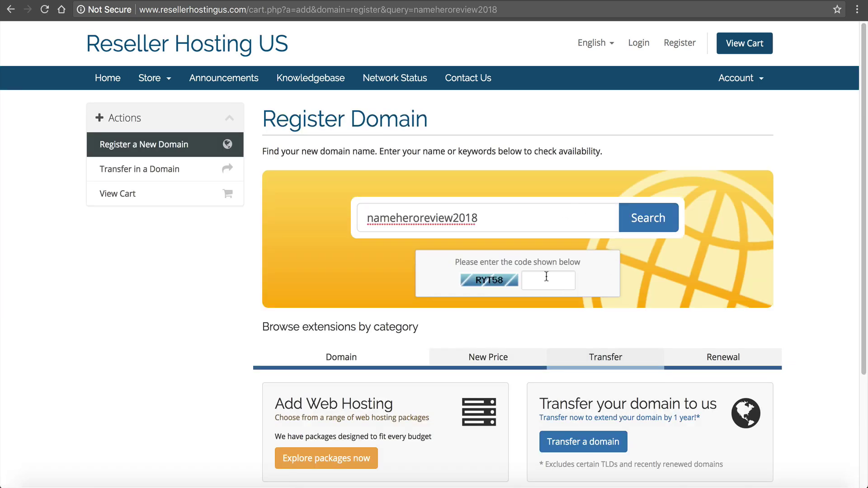
pyautogui.click(548, 279)
pyautogui.write('RYT58')
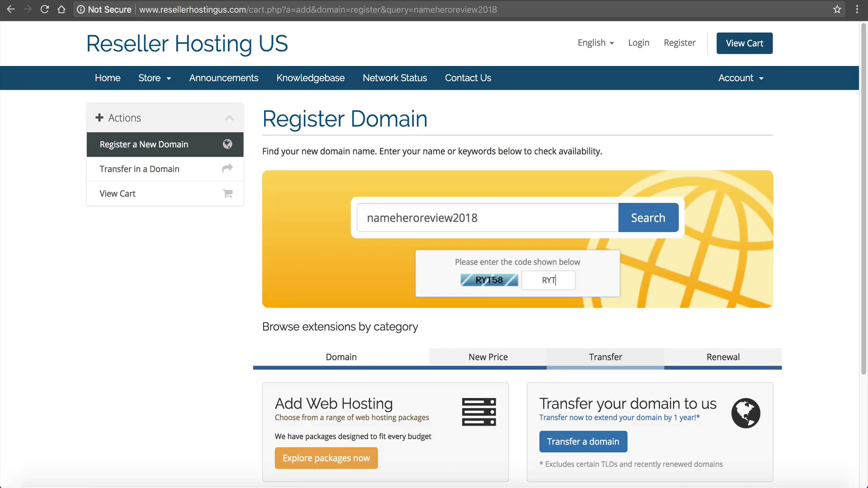
pyautogui.click(661, 219)
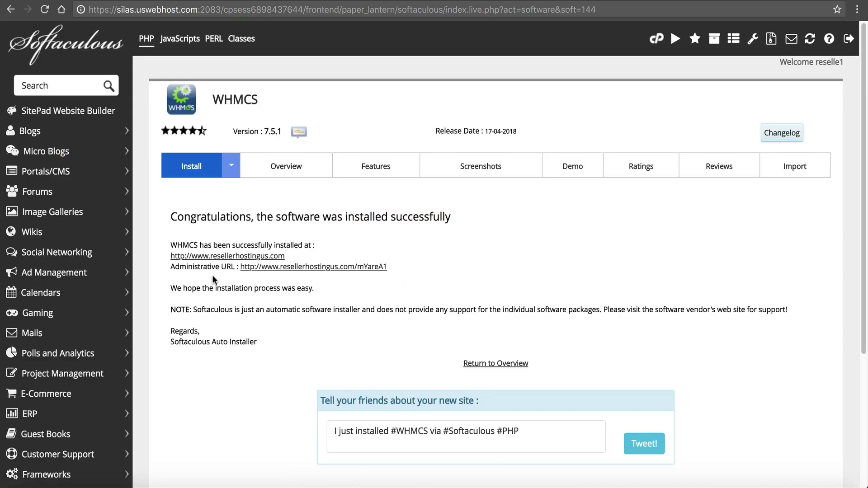
# - Open the WHMCS admin login at the /mYareA1 administrative URL and note its folder in the address
pyautogui.moveTo(171, 267); pyautogui.dragTo(221, 267)
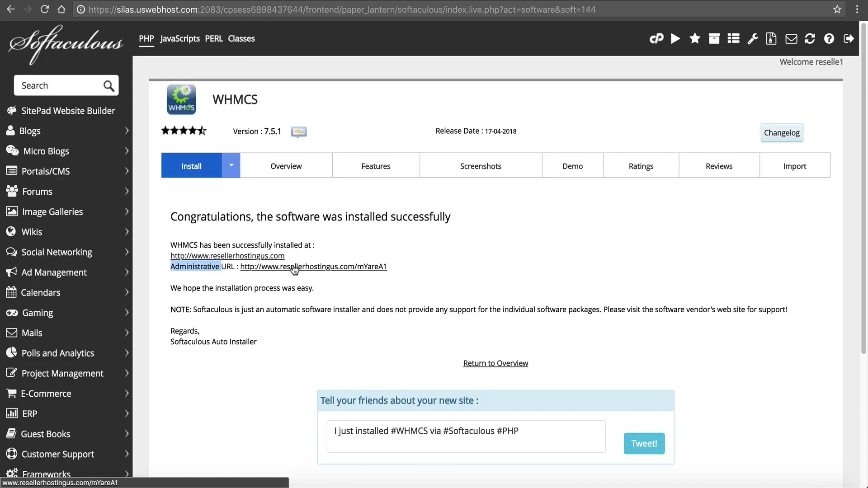
pyautogui.click(294, 268)
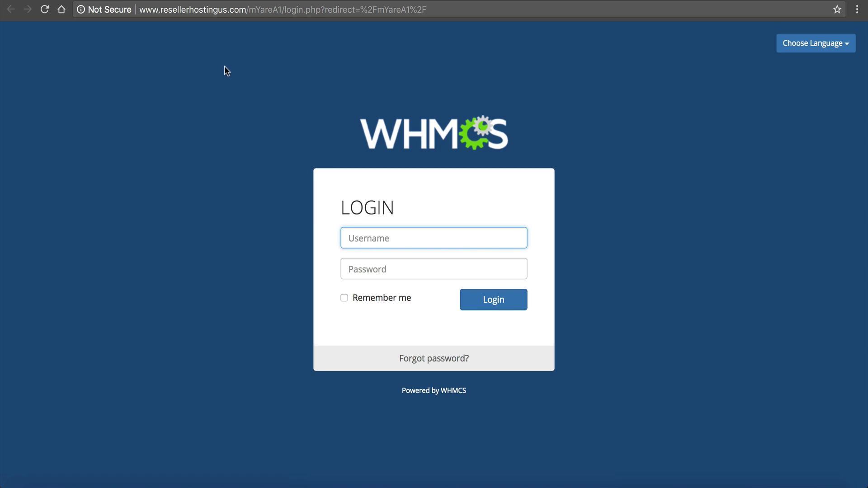
pyautogui.click(285, 10)
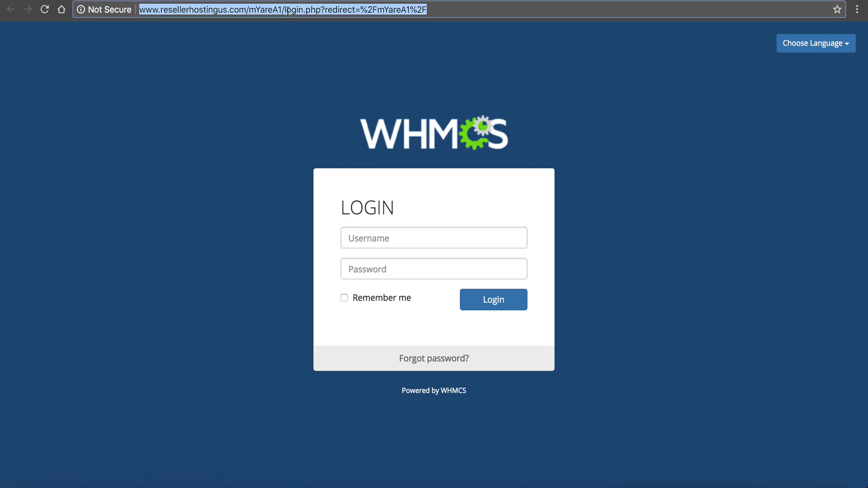
pyautogui.rightClick(287, 13)
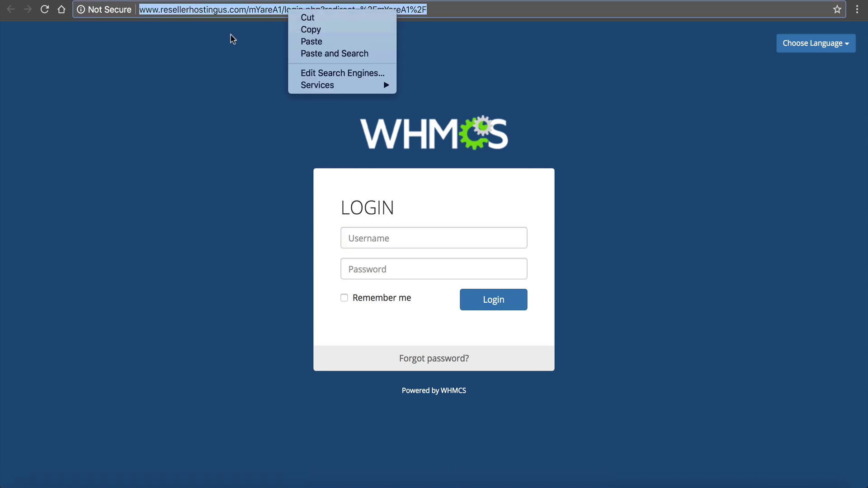
pyautogui.click(243, 36)
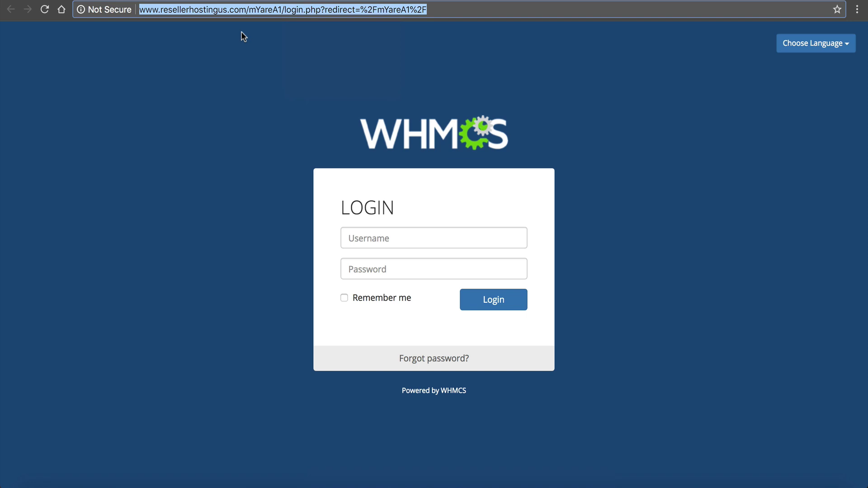
pyautogui.click(250, 10)
pyautogui.moveTo(249, 9); pyautogui.dragTo(284, 10)
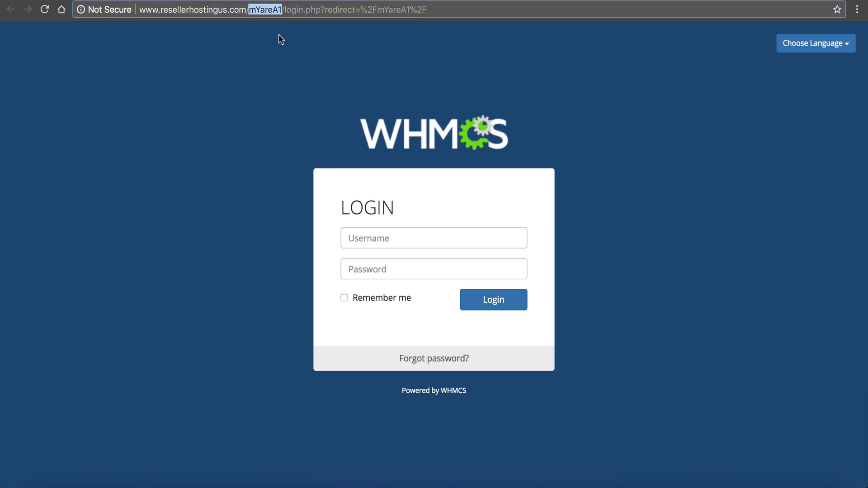
pyautogui.click(278, 52)
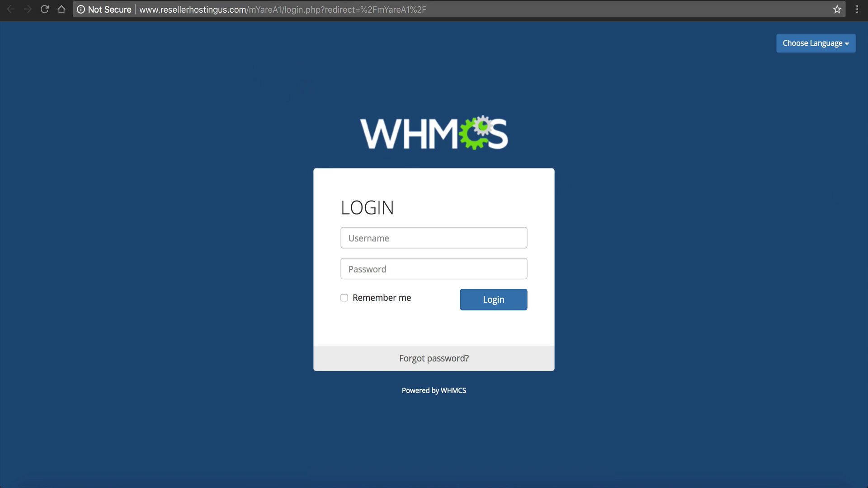
pyautogui.click(367, 234)
# - Log in to the WHMCS admin area with the pasted admin username and password
pyautogui.write('rYaNhErO2')
pyautogui.click(398, 268)
pyautogui.press('super+v')
pyautogui.click(501, 300)
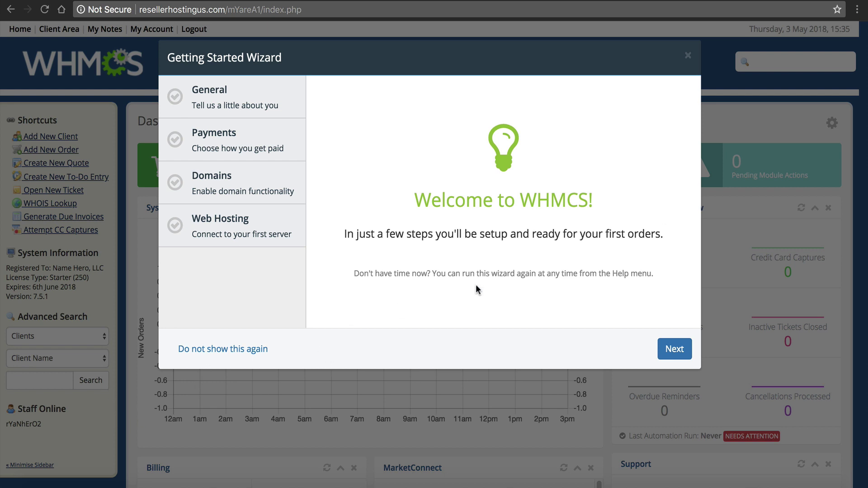
# - Start the wizard and review company name Reseller Hosting US, the billing e-mail and business address
pyautogui.click(665, 351)
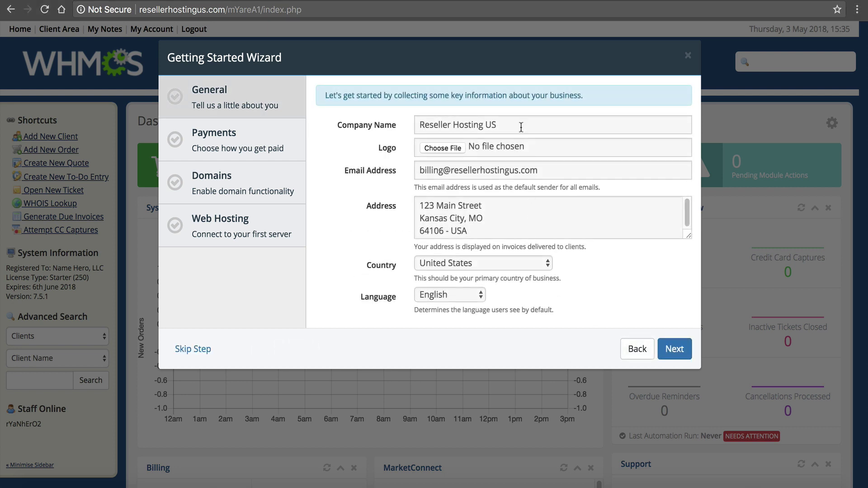
pyautogui.moveTo(518, 121); pyautogui.dragTo(417, 124)
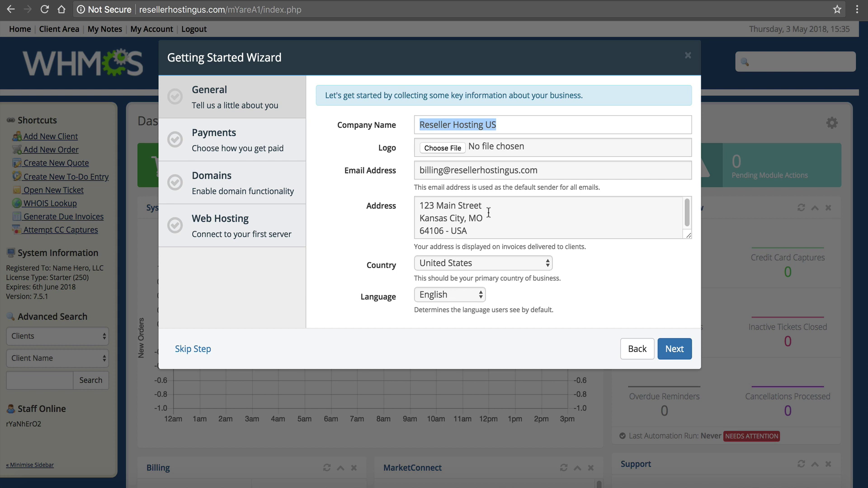
pyautogui.click(525, 127)
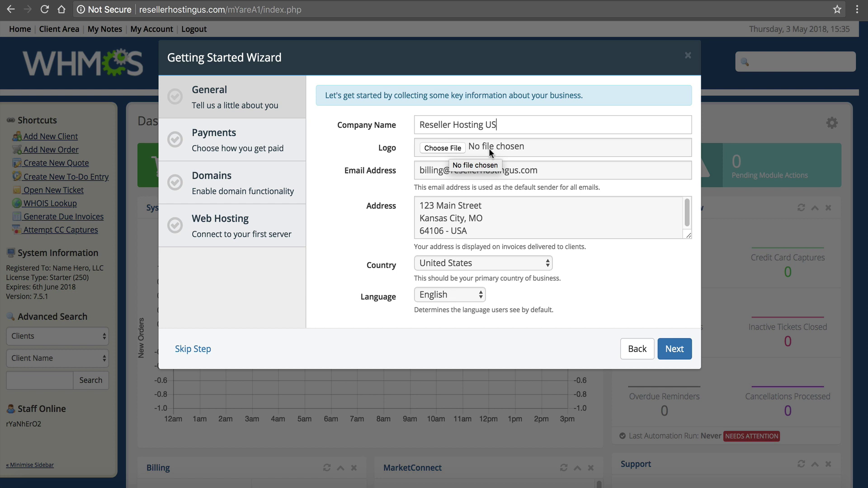
pyautogui.moveTo(552, 168); pyautogui.dragTo(406, 174)
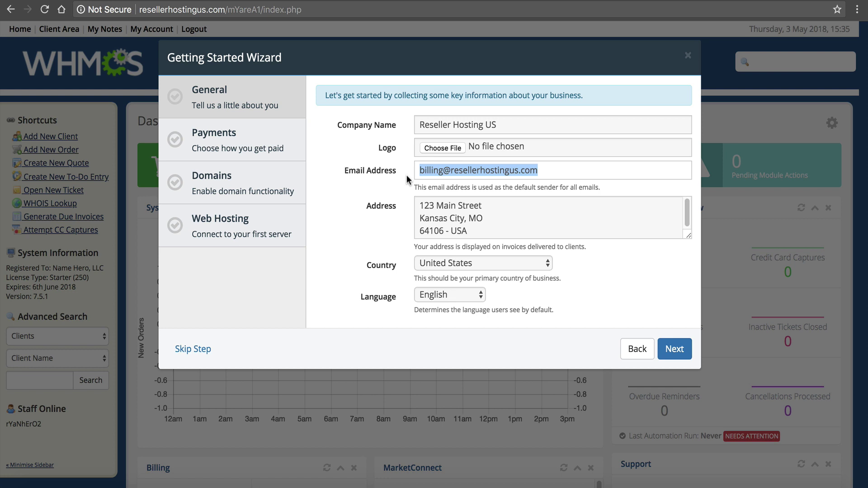
pyautogui.moveTo(419, 204); pyautogui.dragTo(346, 155)
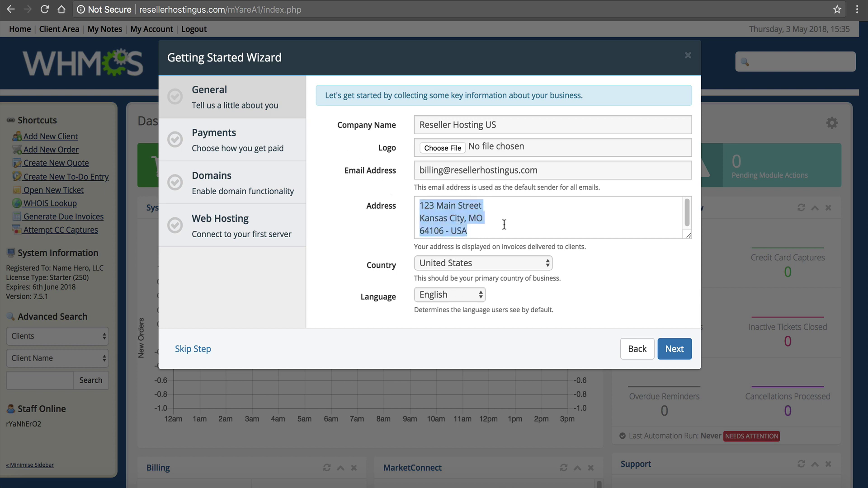
pyautogui.moveTo(505, 225); pyautogui.dragTo(390, 206)
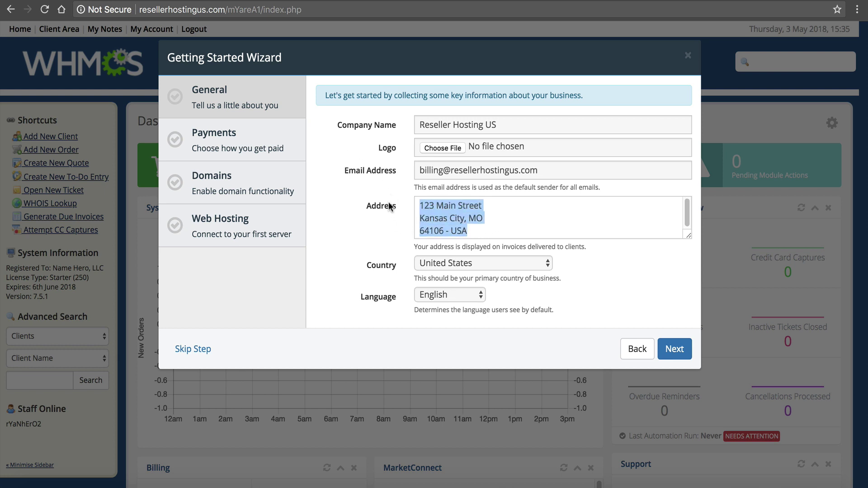
pyautogui.click(476, 219)
pyautogui.moveTo(475, 231); pyautogui.dragTo(398, 207)
pyautogui.click(461, 217)
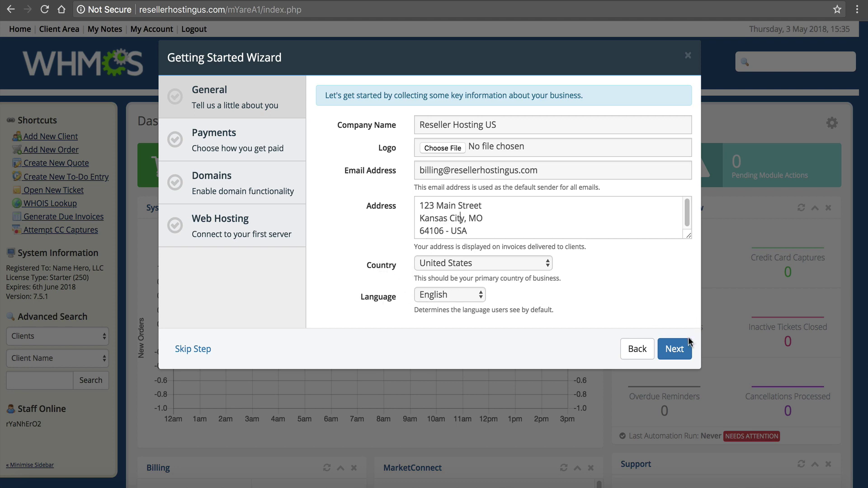
# - Set PayPal to the company billing e-mail and untick Credit Card and Mail in Payment
pyautogui.click(675, 349)
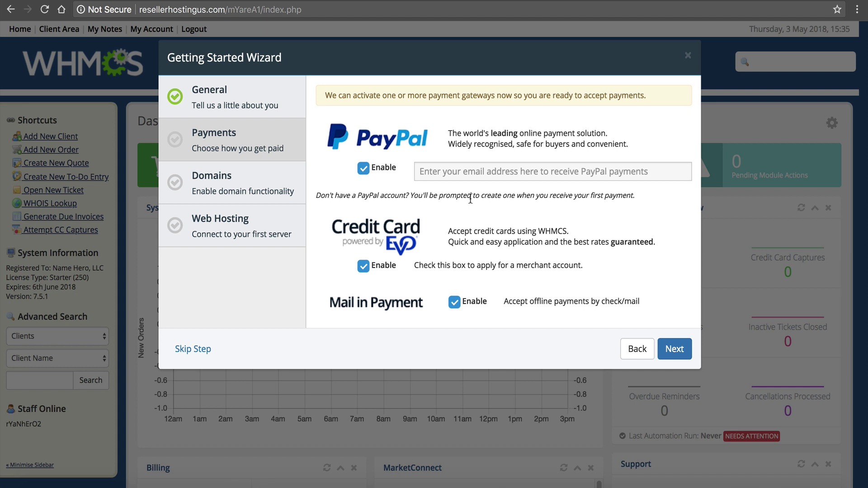
pyautogui.click(468, 172)
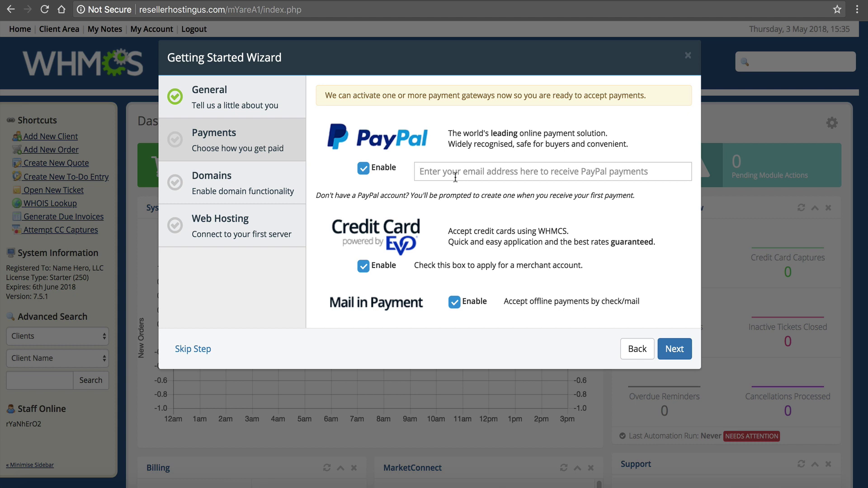
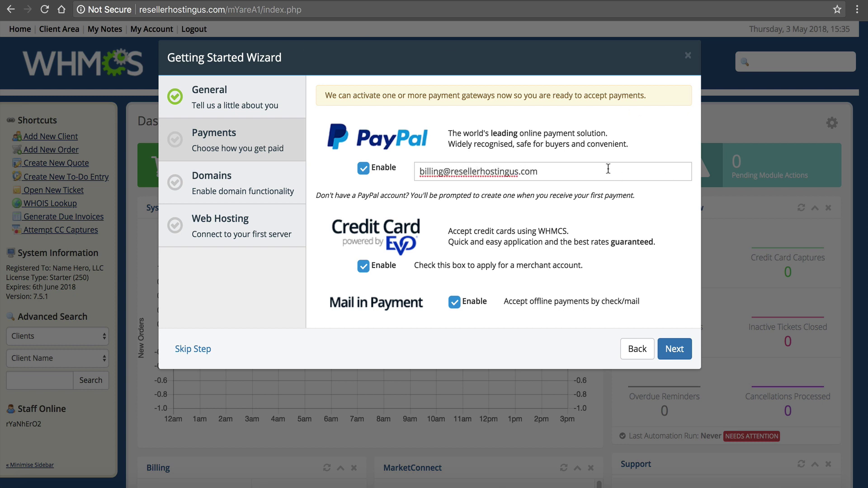
pyautogui.moveTo(606, 171); pyautogui.dragTo(421, 174)
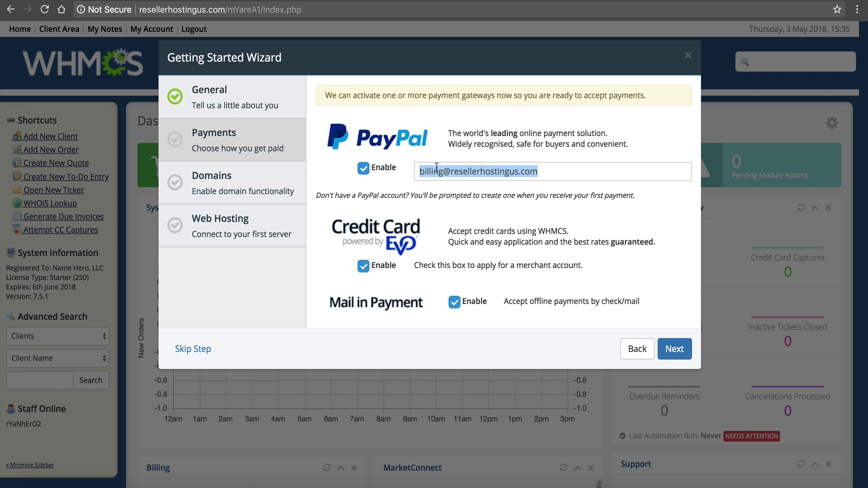
pyautogui.click(440, 171)
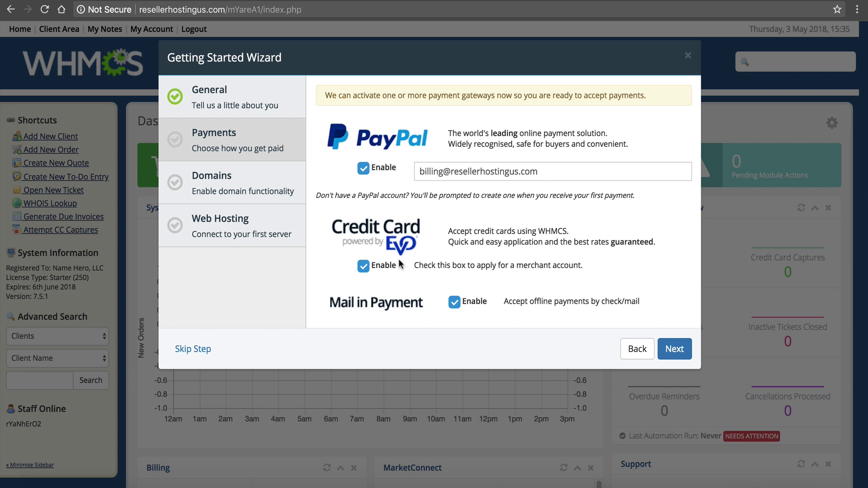
pyautogui.click(362, 268)
pyautogui.click(455, 303)
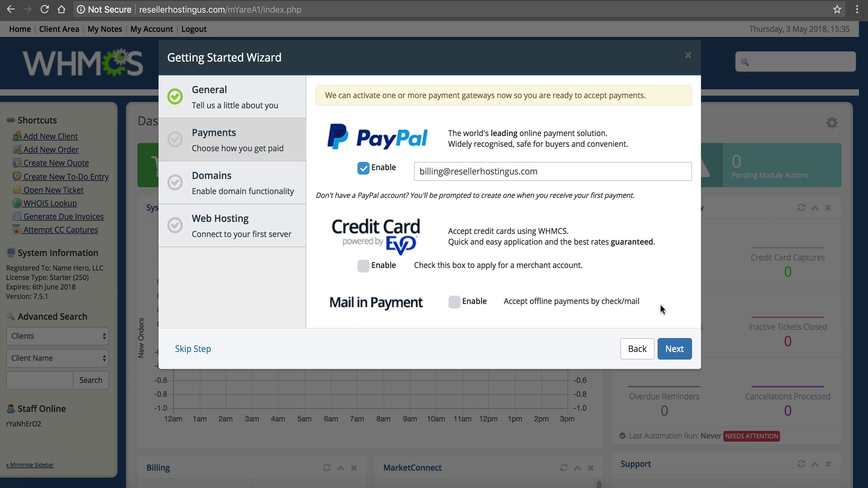
pyautogui.click(673, 351)
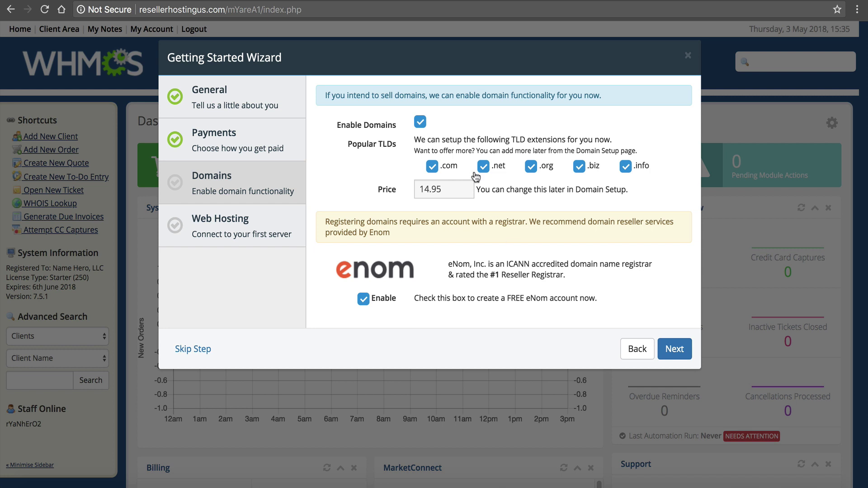
# - Keep the five TLDs at 14.95, skip the free eNom account, and save the Domains step
pyautogui.click(364, 299)
pyautogui.moveTo(454, 188)
pyautogui.mouseDown()
pyautogui.moveTo(419, 188)
pyautogui.moveTo(446, 185)
pyautogui.mouseUp()
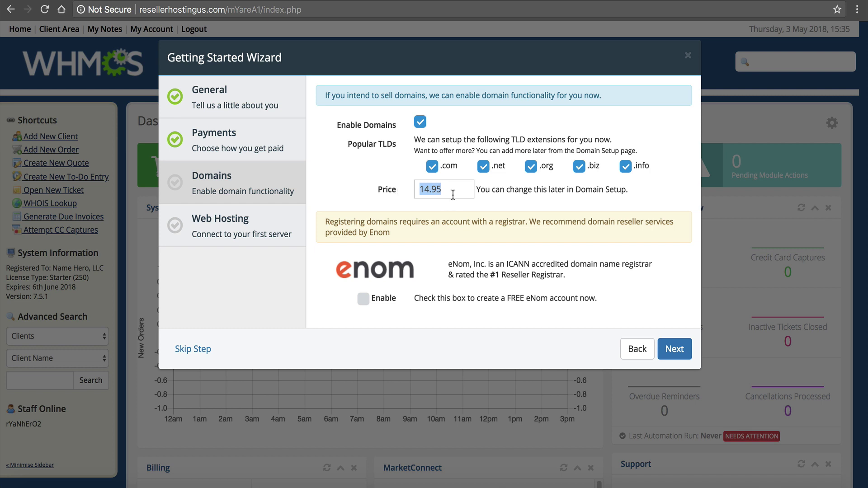
pyautogui.click(674, 351)
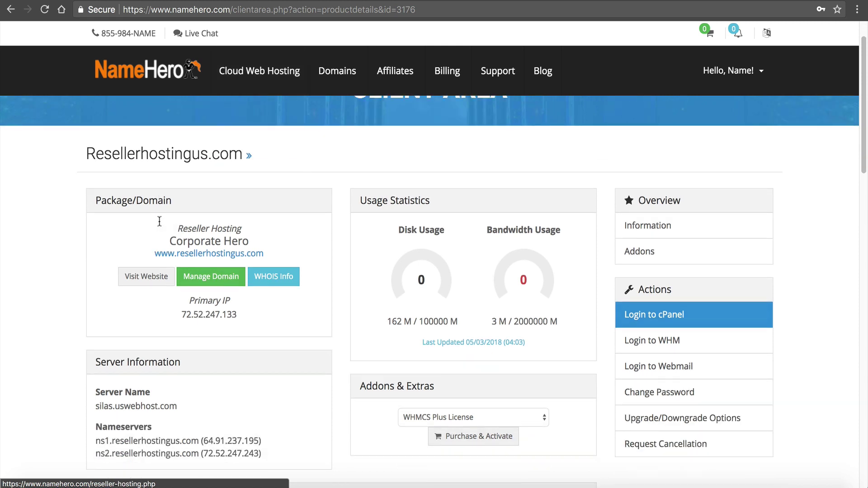
# - Copy the server name silas.uswebhost.com from NameHero into the WHMCS Hostname/IP field
pyautogui.moveTo(190, 405); pyautogui.dragTo(94, 401)
pyautogui.rightClick(94, 404)
pyautogui.click(111, 403)
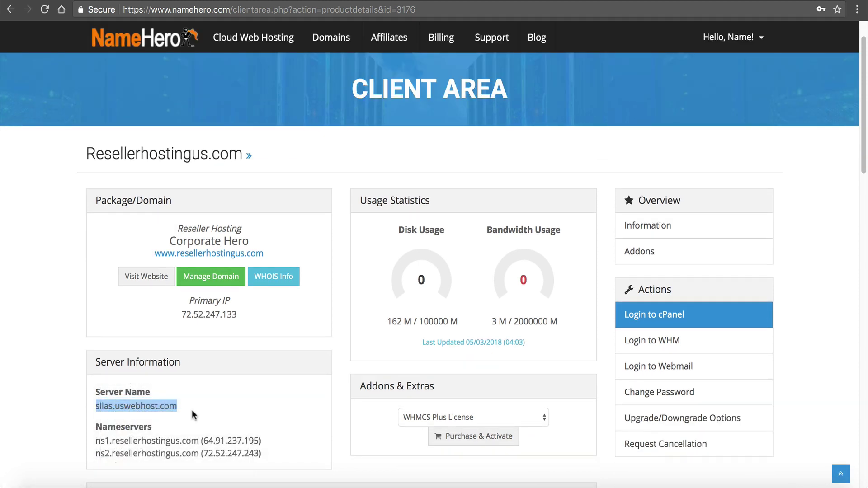
pyautogui.click(199, 407)
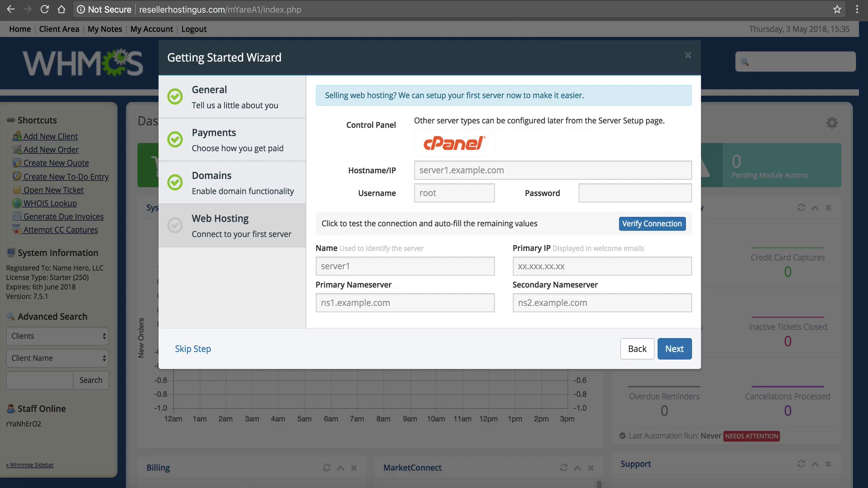
pyautogui.rightClick(423, 172)
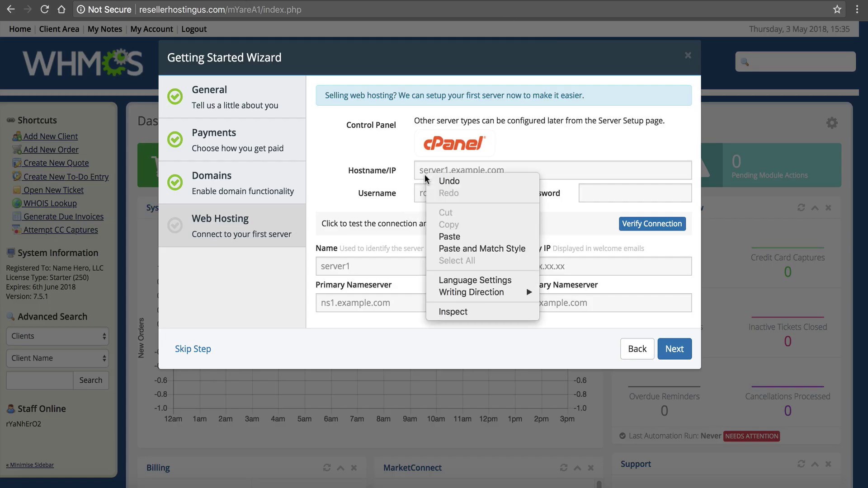
pyautogui.click(440, 236)
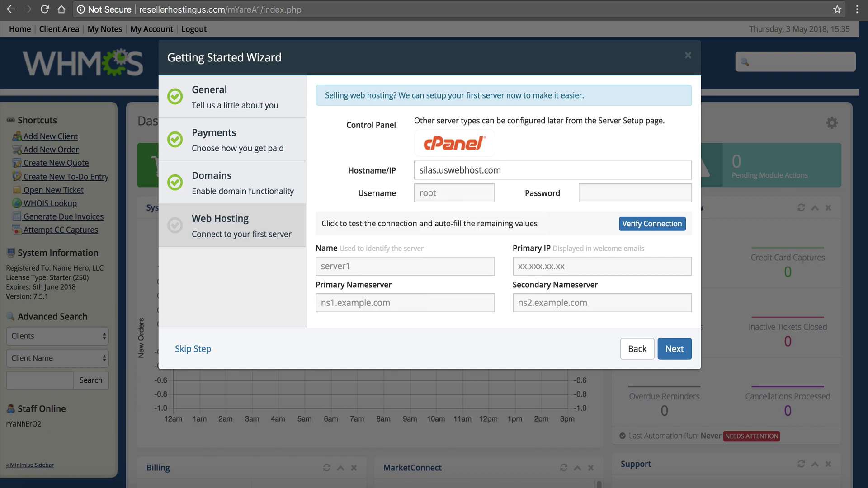
# - Back in the NameHero client area, open a past account e-mail to find the login details
pyautogui.hotkey('ctrl', 'Tab')
pyautogui.scroll(-4, 208, 369)
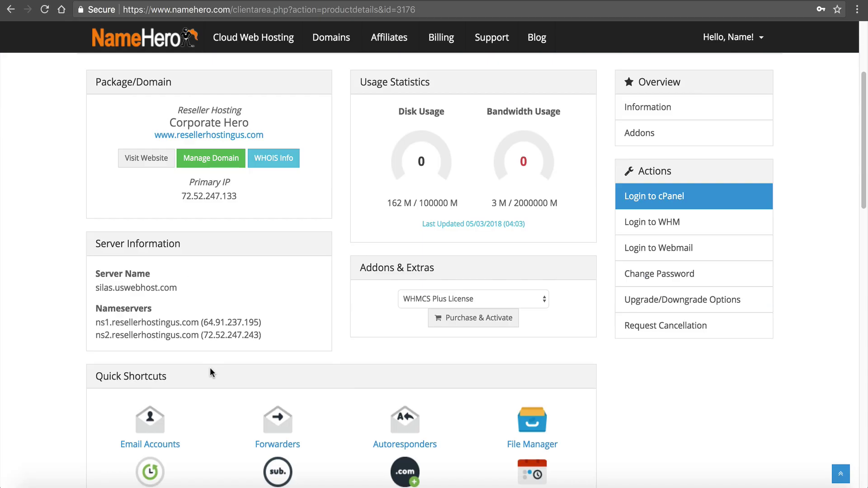
pyautogui.scroll(2, 213, 365)
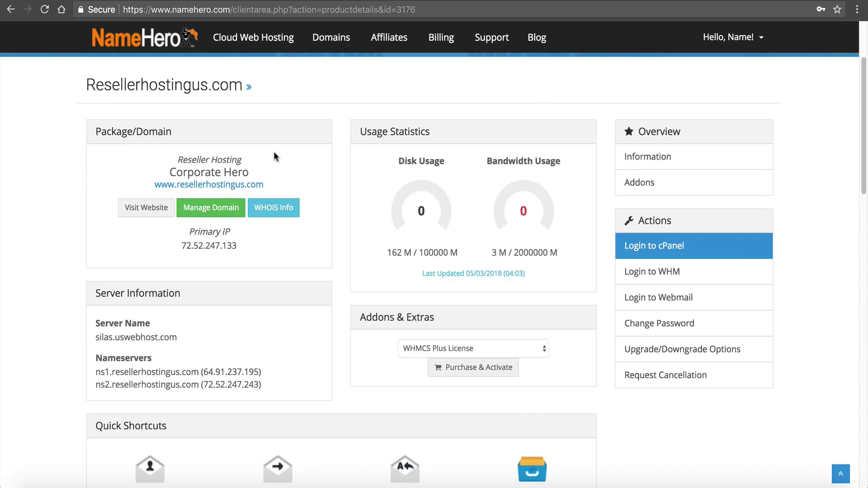
pyautogui.moveTo(730, 38)
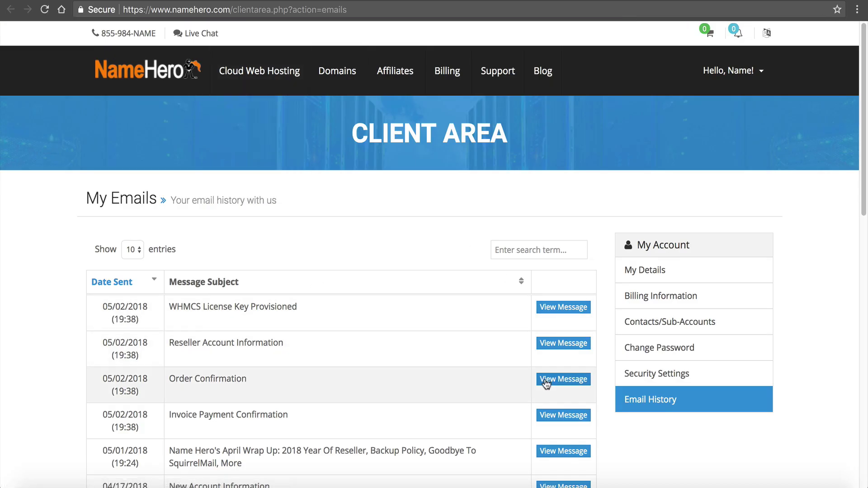
pyautogui.click(561, 344)
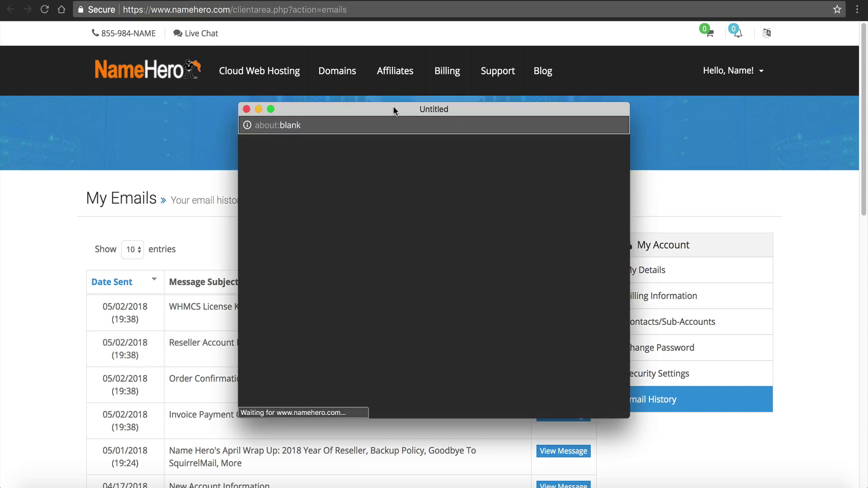
pyautogui.moveTo(392, 106); pyautogui.dragTo(867, 84)
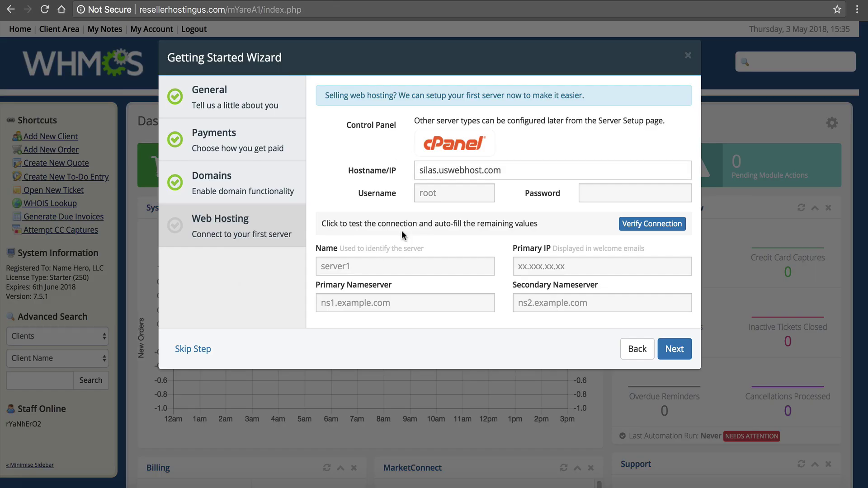
# - Enter the reseller username and pasted password, verify the cPanel connection, and finish the wizard
pyautogui.click(434, 190)
pyautogui.write('re')
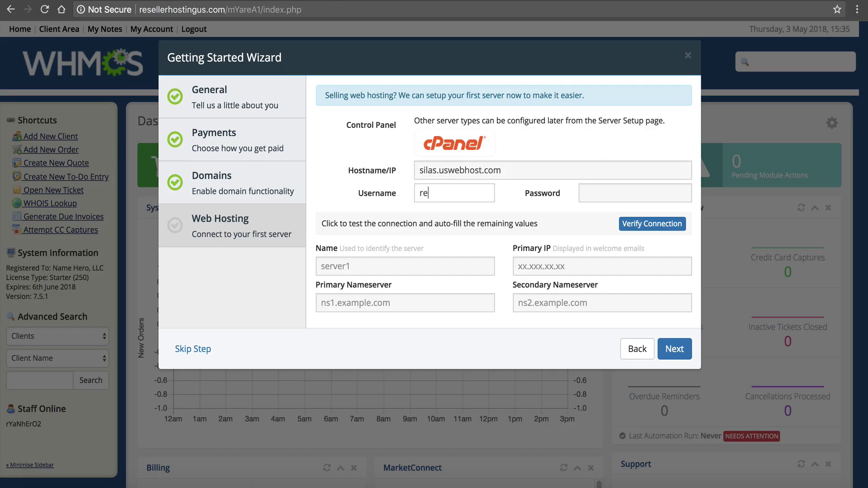
pyautogui.write('selle12')
pyautogui.press('BackSpace')
pyautogui.click(651, 195)
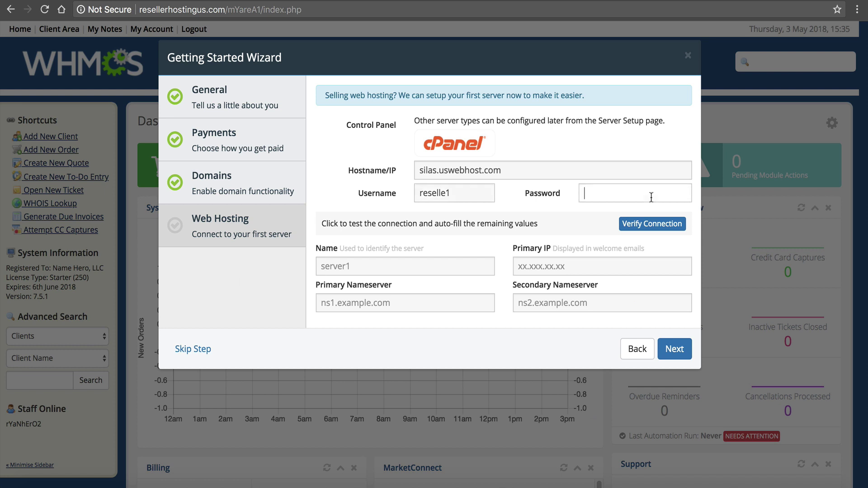
pyautogui.rightClick(653, 195)
pyautogui.click(676, 278)
pyautogui.click(656, 226)
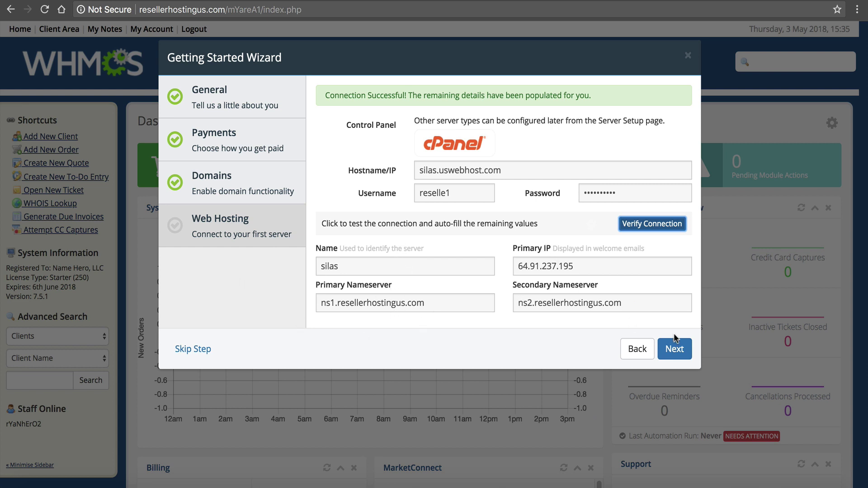
pyautogui.click(682, 348)
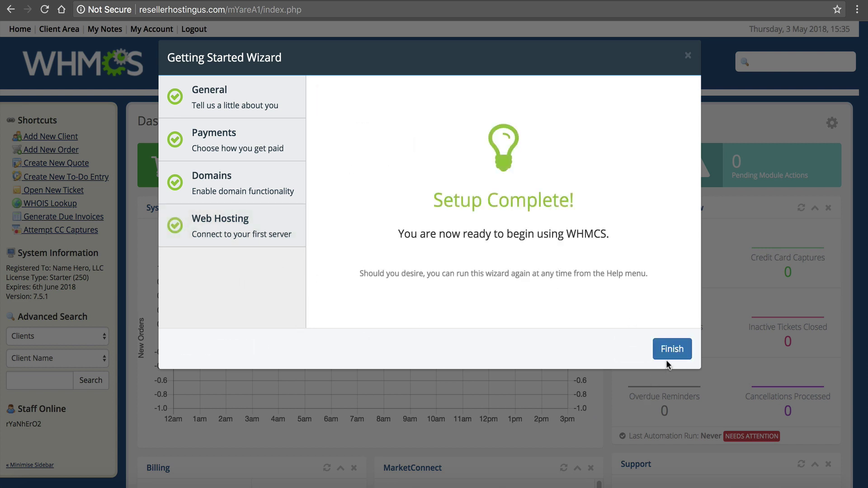
pyautogui.click(670, 351)
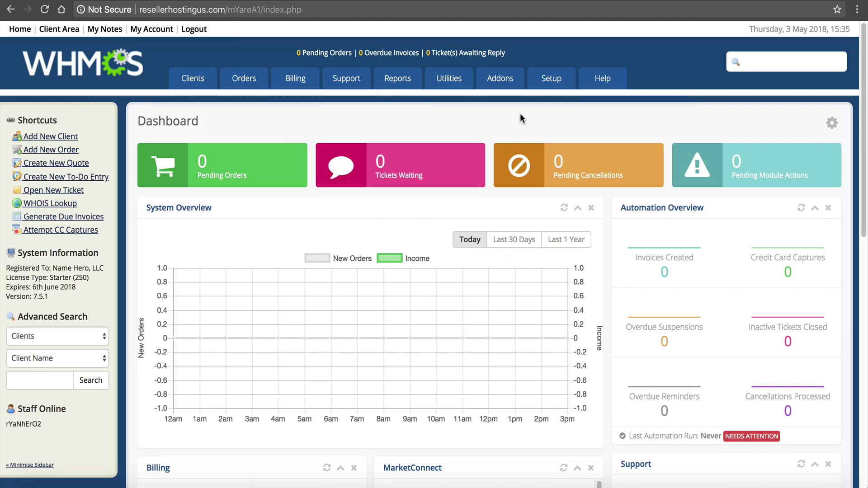
# - Open Setup > Products/Services > Domain Registrars and deactivate the Enom module
pyautogui.moveTo(548, 81)
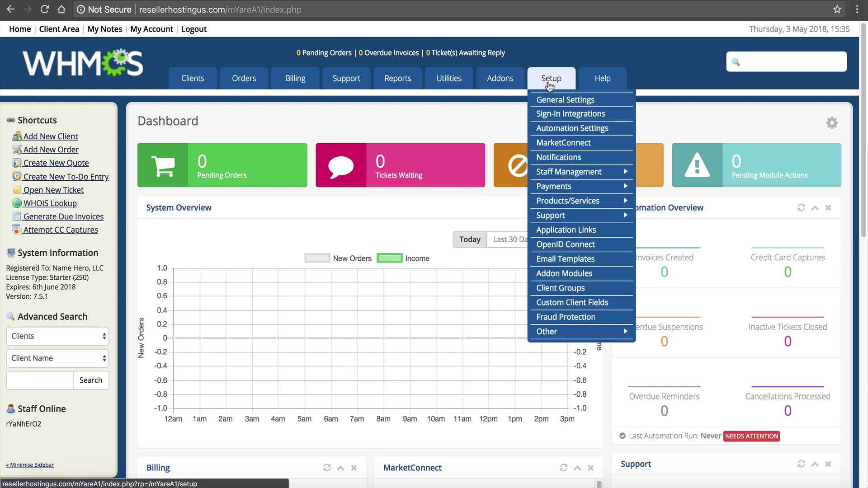
pyautogui.moveTo(609, 173)
pyautogui.moveTo(603, 202)
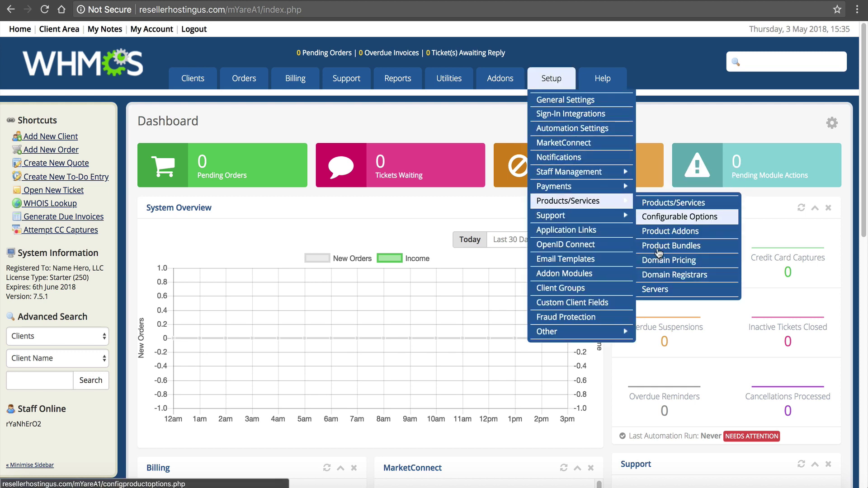
pyautogui.click(650, 280)
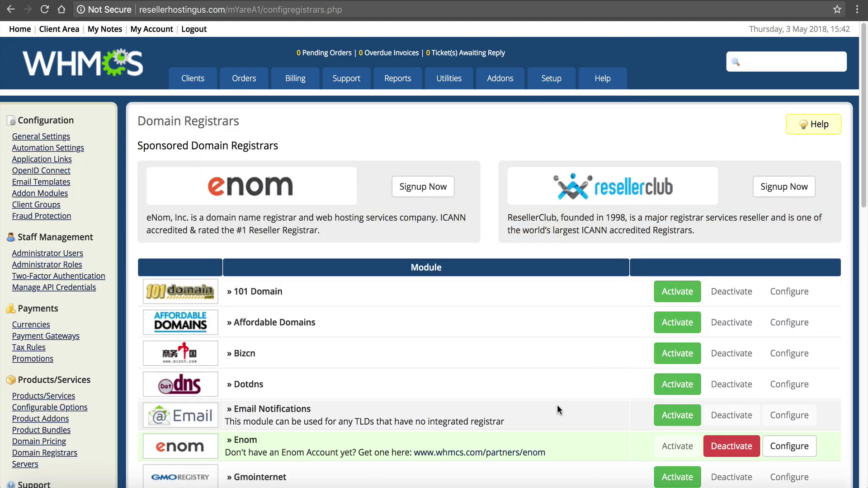
pyautogui.scroll(-2, 557, 405)
pyautogui.click(722, 382)
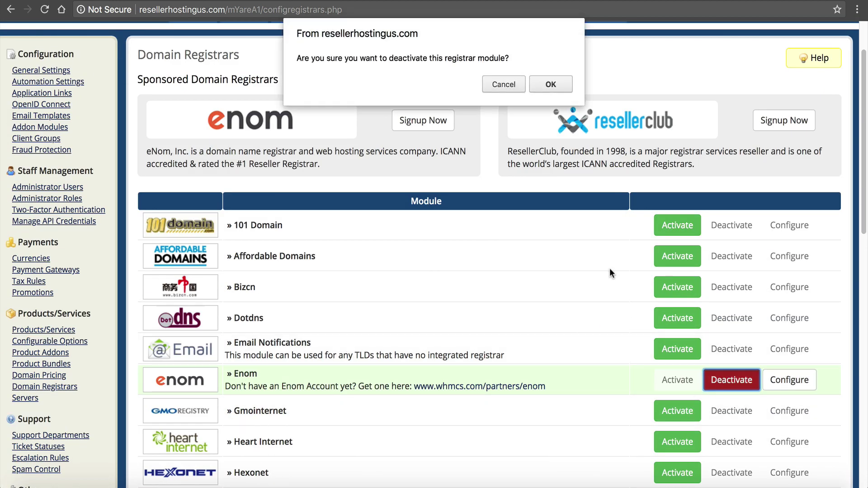
pyautogui.click(569, 85)
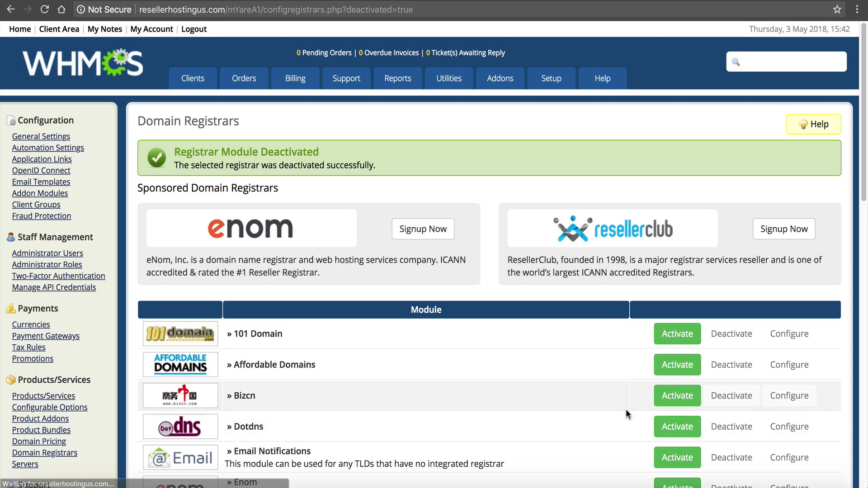
# - Reset and activate the Resellerclub module, then follow the ResellerClub partner signup link
pyautogui.scroll(-9, 620, 389)
pyautogui.scroll(-7, 617, 370)
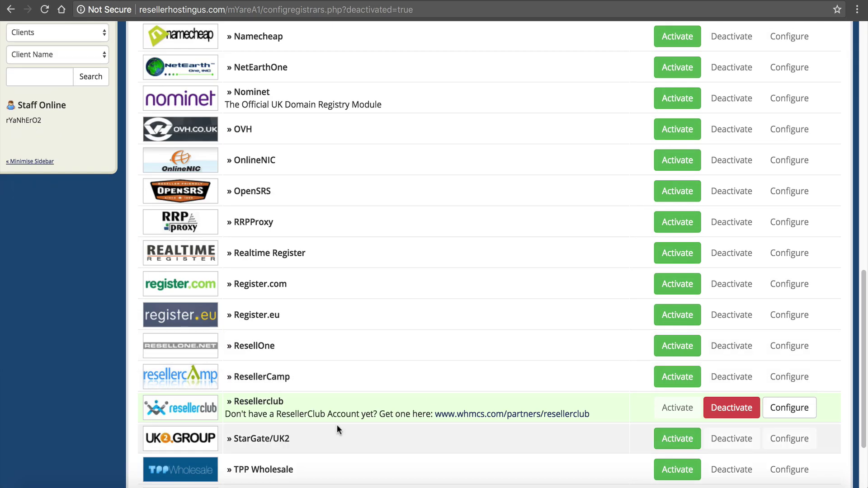
pyautogui.click(711, 412)
pyautogui.click(550, 85)
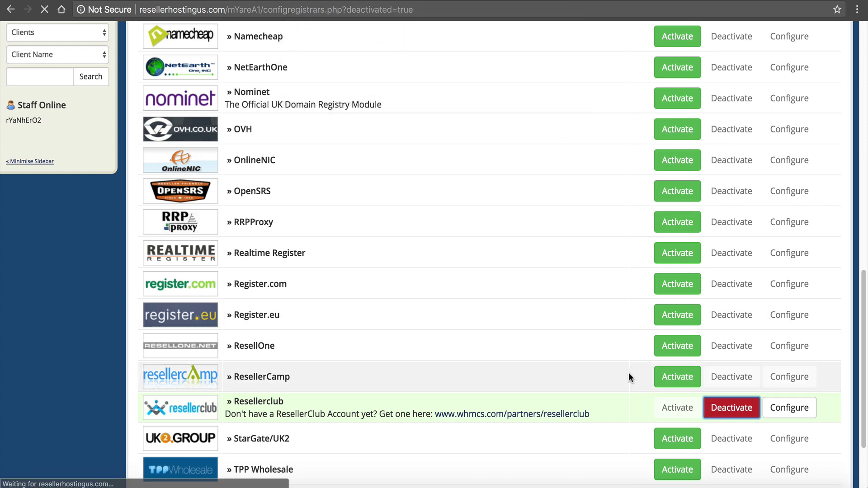
pyautogui.scroll(-15, 533, 303)
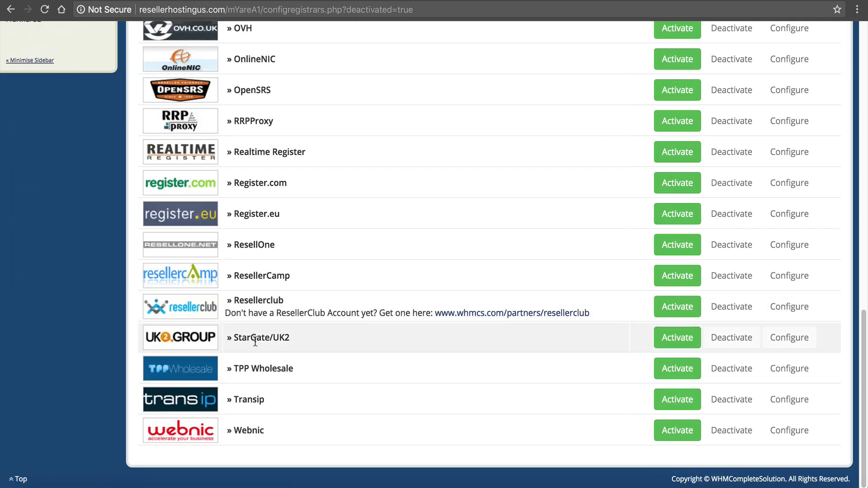
pyautogui.click(674, 307)
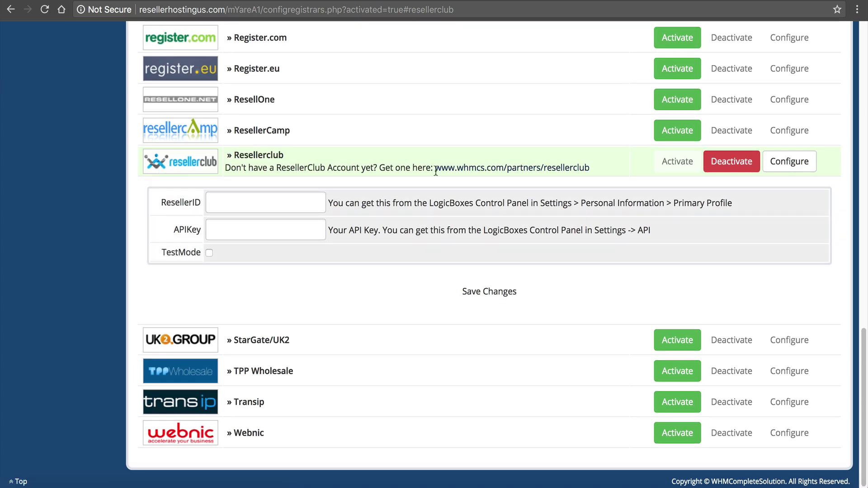
pyautogui.click(461, 169)
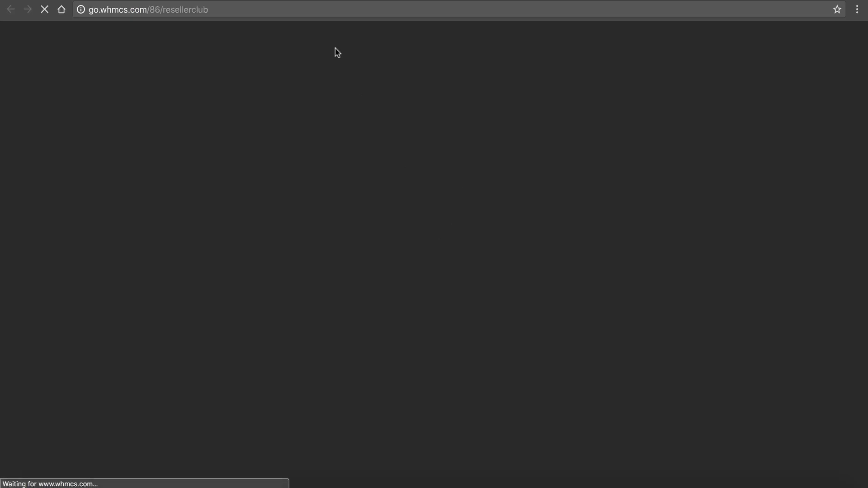
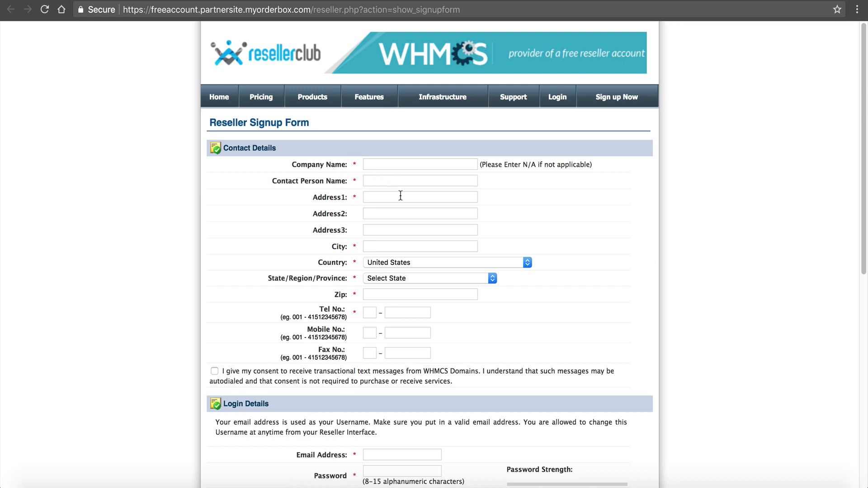
# - Step through the signup form's company name, contact name, address and city fields
pyautogui.click(368, 165)
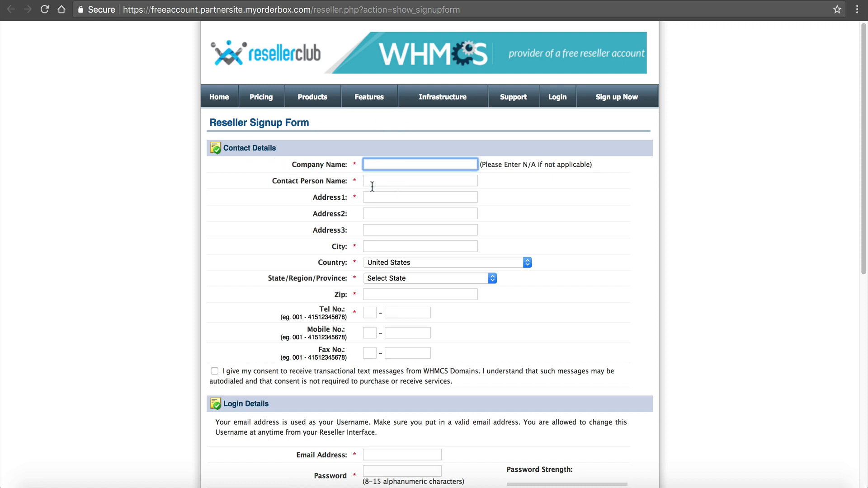
pyautogui.click(374, 181)
pyautogui.click(383, 199)
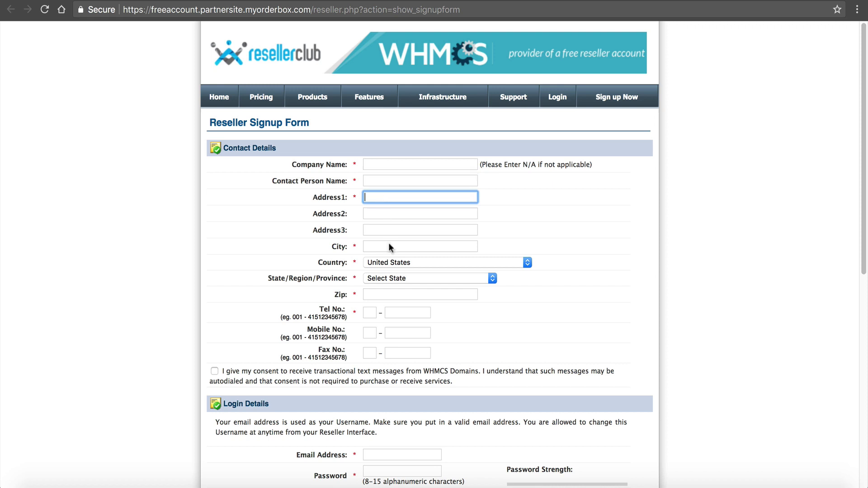
pyautogui.click(390, 247)
# - Scroll the activation email to YOUR LOGIN DETAILS, then return to the WHMCS registrar settings
pyautogui.scroll(-1, 369, 296)
pyautogui.scroll(-5, 368, 296)
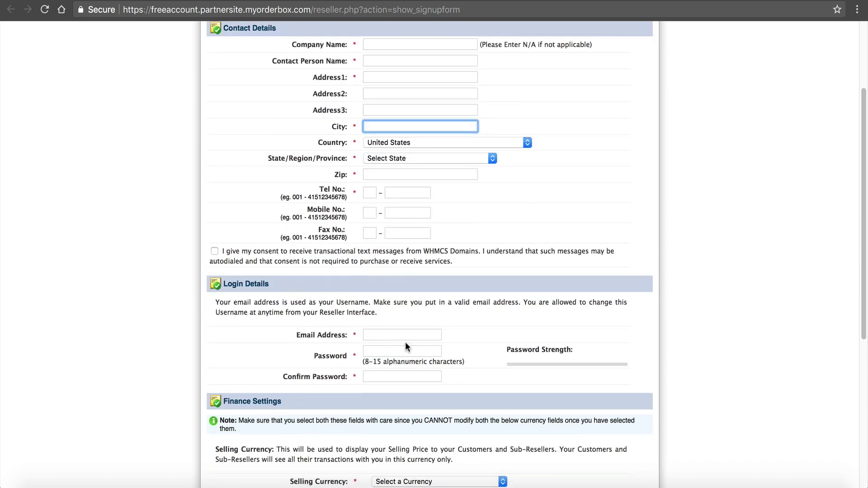
pyautogui.scroll(-10, 405, 345)
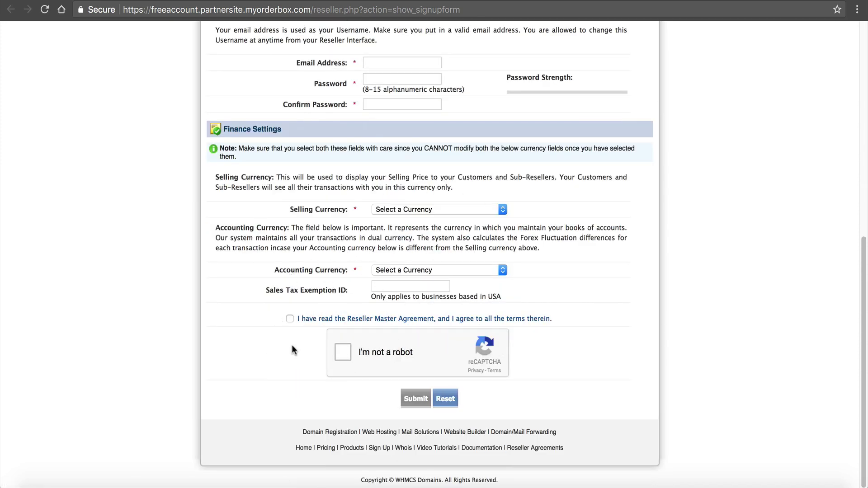
pyautogui.scroll(15, 291, 345)
pyautogui.scroll(-15, 272, 340)
pyautogui.scroll(15, 284, 330)
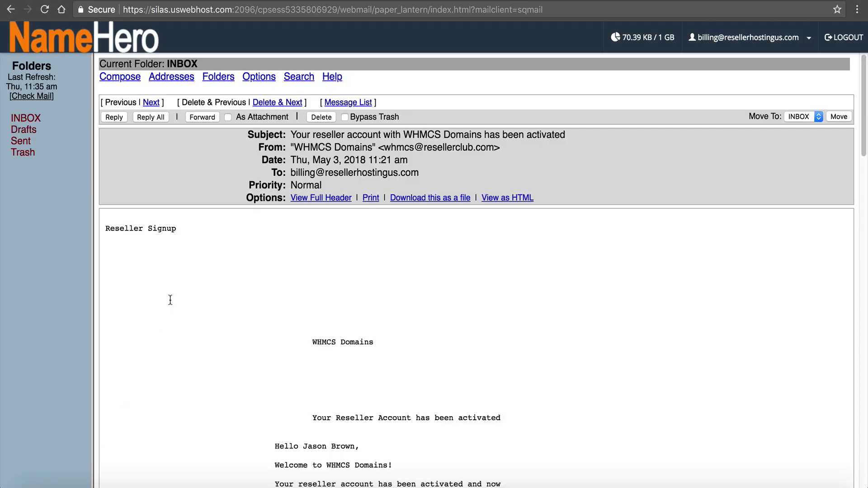
pyautogui.scroll(-5, 174, 298)
pyautogui.scroll(-4, 176, 294)
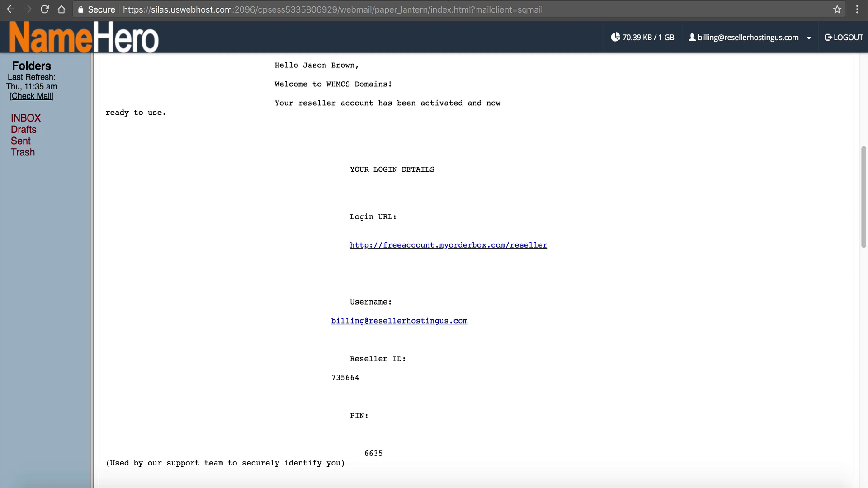
pyautogui.click(253, 2)
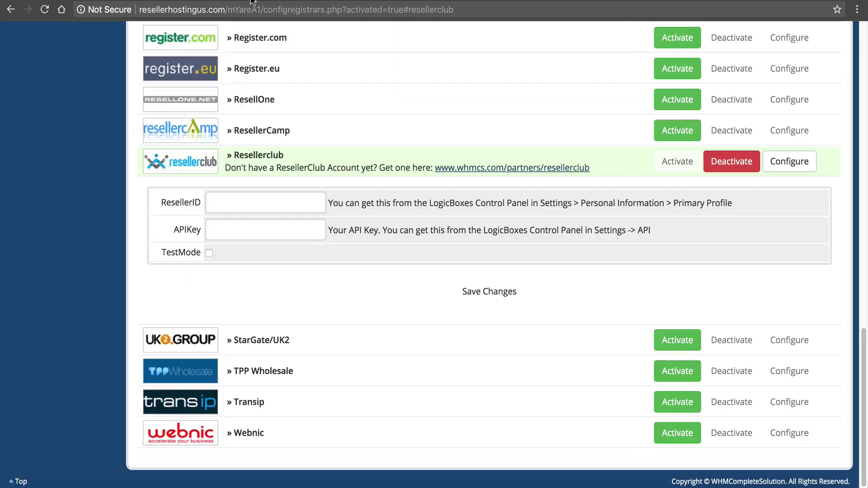
# - Point out the Resellerclub ResellerID, APIKey and TestMode settings and focus the ResellerID field
pyautogui.moveTo(161, 203); pyautogui.dragTo(207, 201)
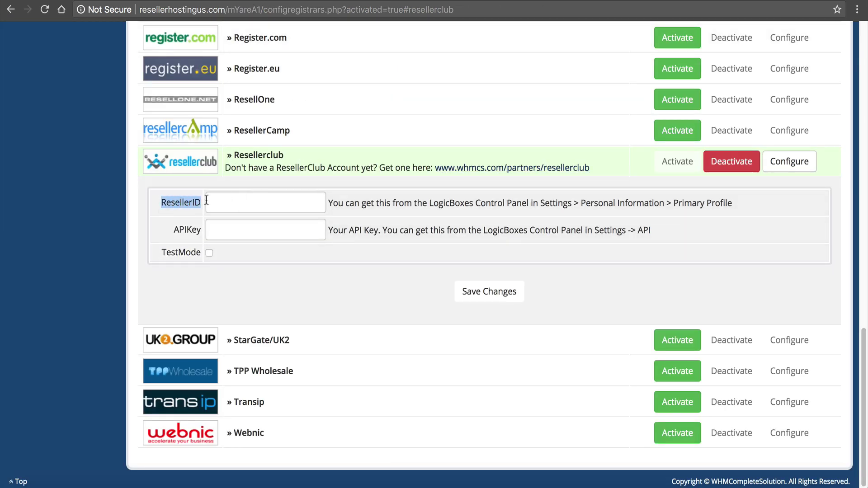
pyautogui.moveTo(173, 228); pyautogui.dragTo(200, 229)
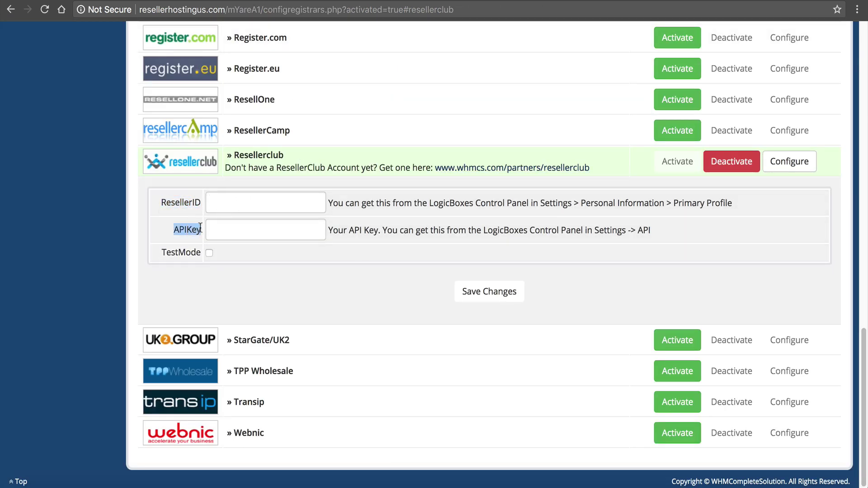
pyautogui.moveTo(160, 256); pyautogui.dragTo(195, 253)
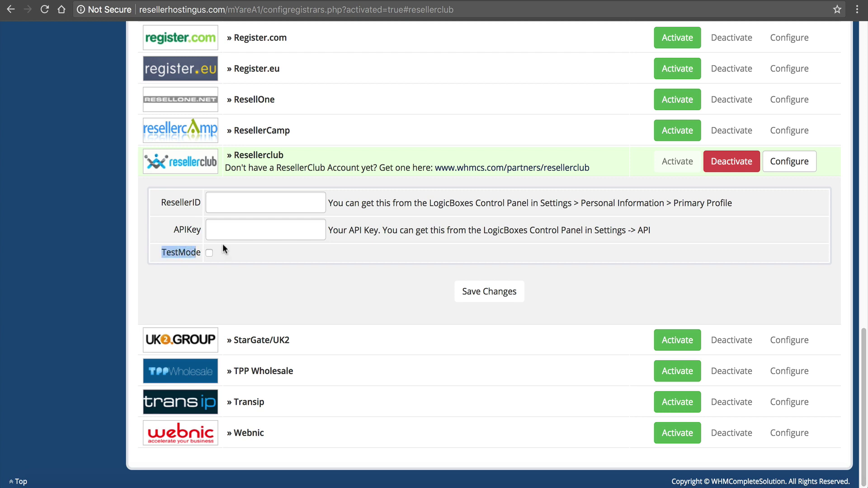
pyautogui.click(273, 206)
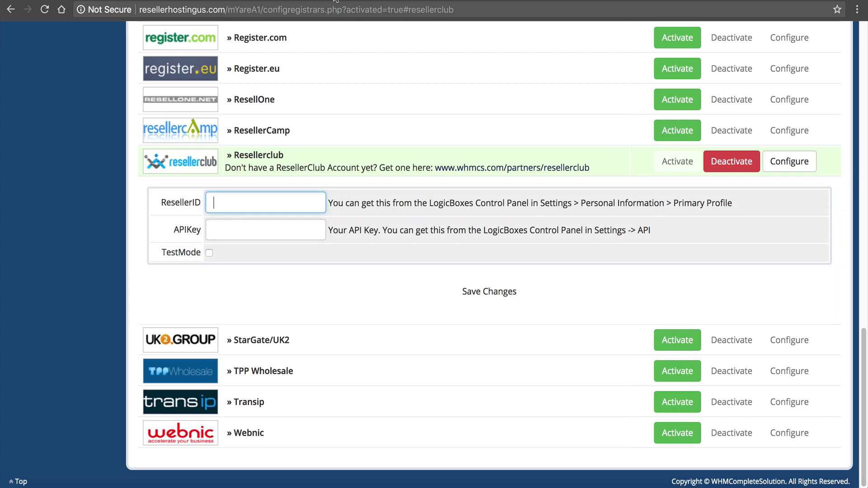
# - Copy the reseller ID from the activation email into the WHMCS ResellerID field, then focus APIKey
pyautogui.click(335, 0)
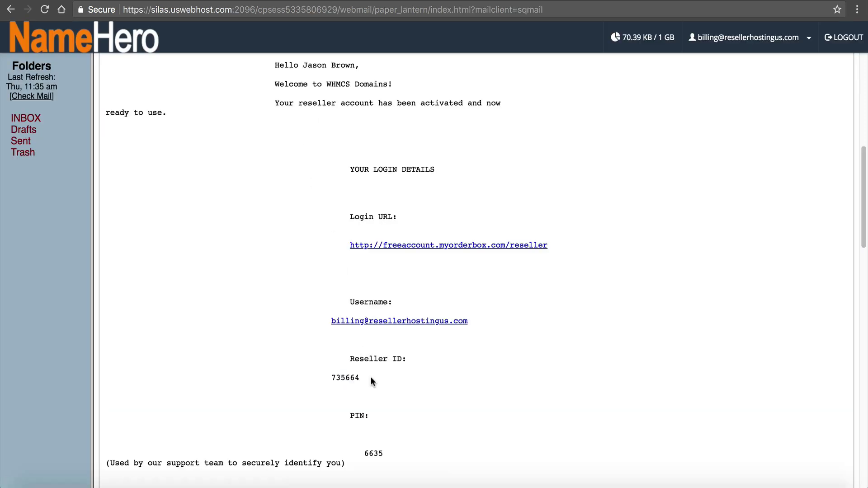
pyautogui.moveTo(371, 378); pyautogui.dragTo(330, 379)
pyautogui.rightClick(332, 378)
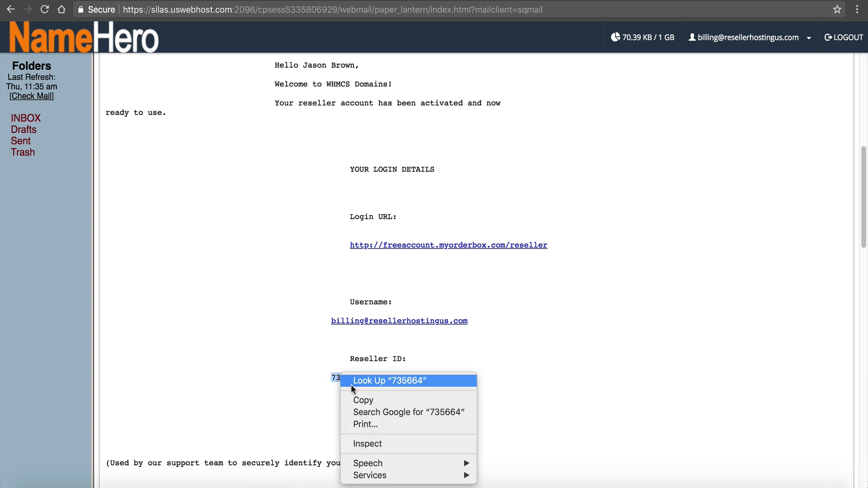
pyautogui.click(357, 399)
pyautogui.hotkey('ctrl', 'Tab')
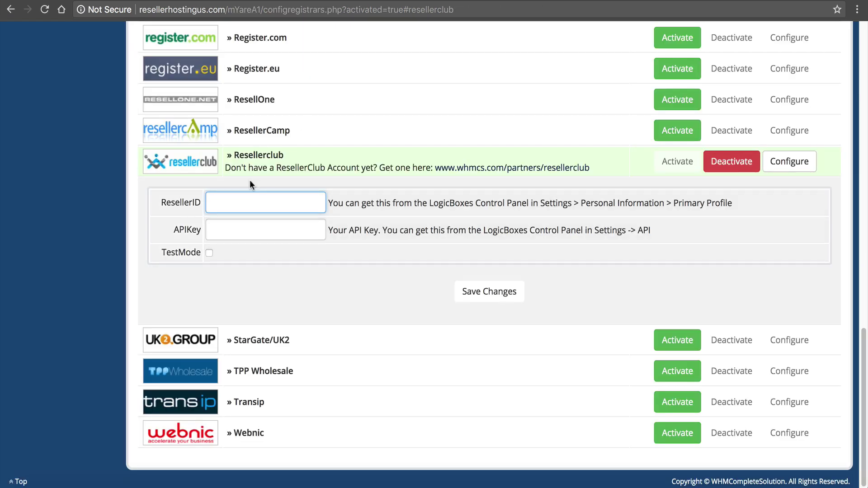
pyautogui.rightClick(248, 202)
pyautogui.click(272, 265)
pyautogui.click(260, 234)
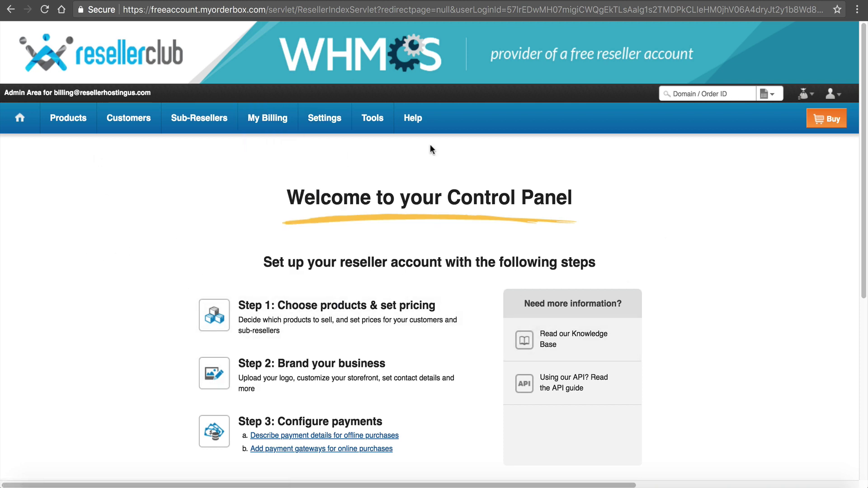
# - Dismiss the ScreenFlow notice and log back into ResellerClub with the account e-mail and password
pyautogui.moveTo(373, 118)
pyautogui.moveTo(344, 119)
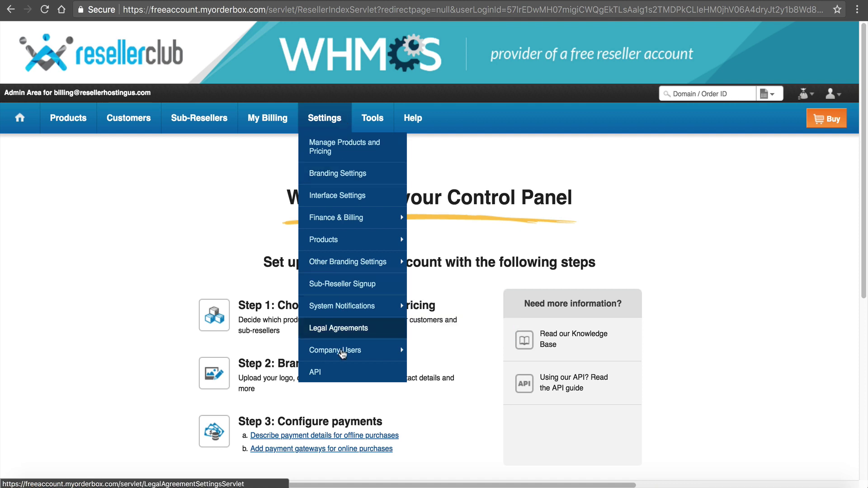
pyautogui.click(337, 373)
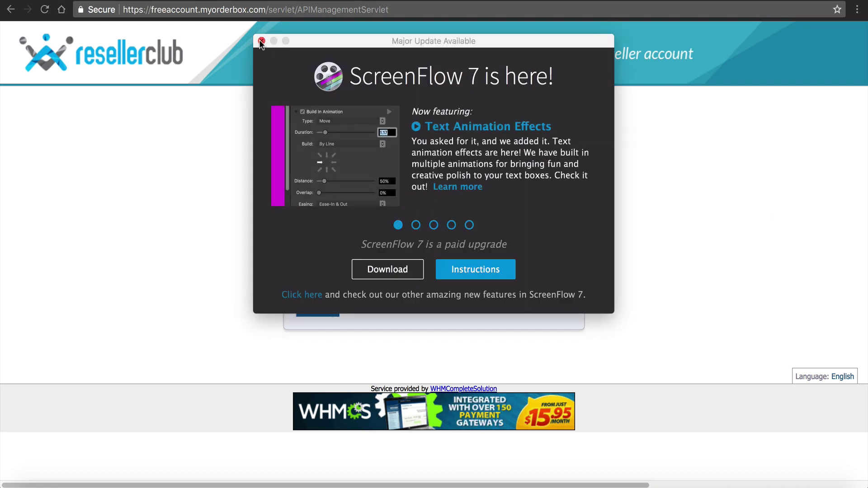
pyautogui.click(261, 40)
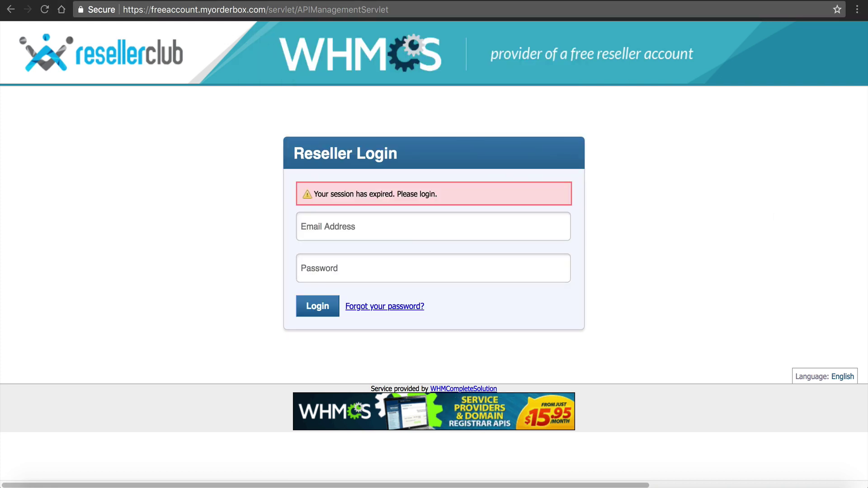
pyautogui.click(351, 226)
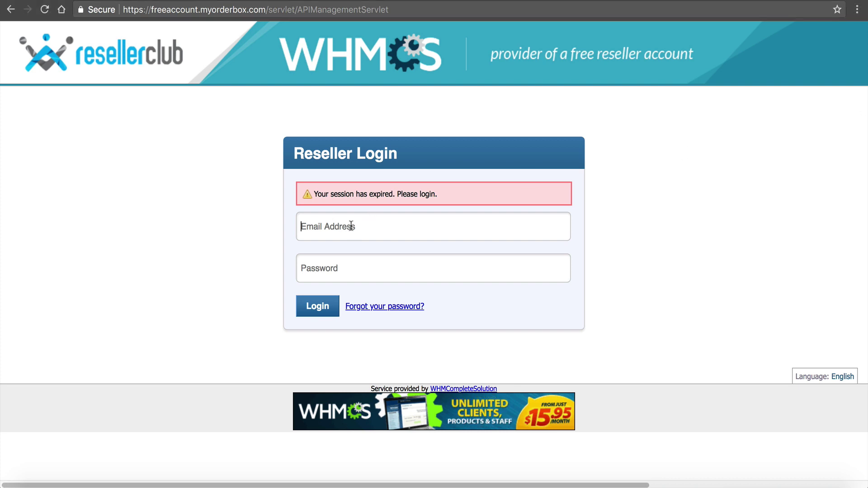
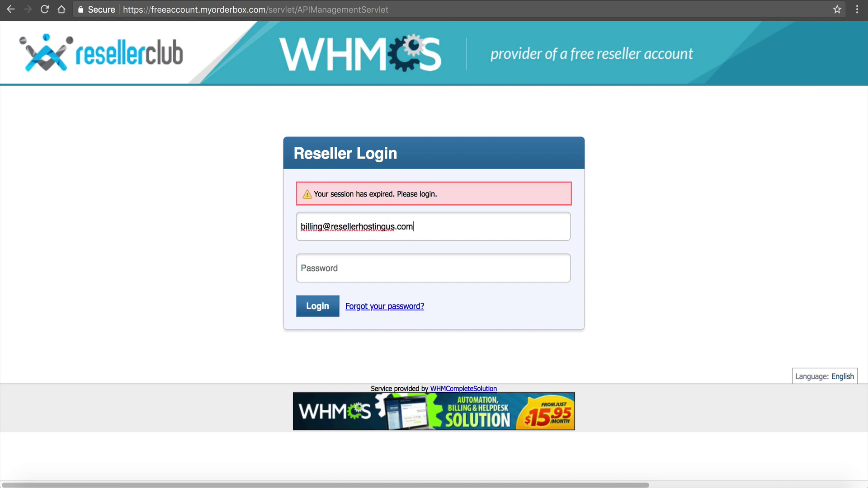
pyautogui.press('Tab')
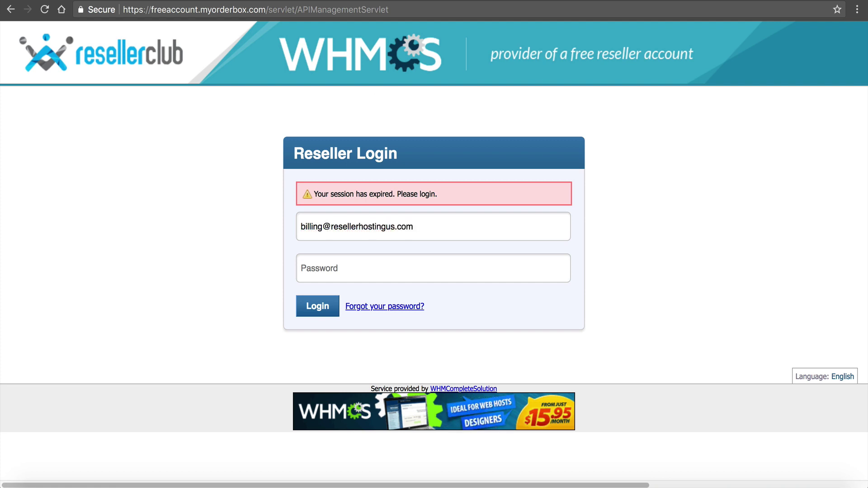
pyautogui.write('•••••••••••')
pyautogui.click(323, 308)
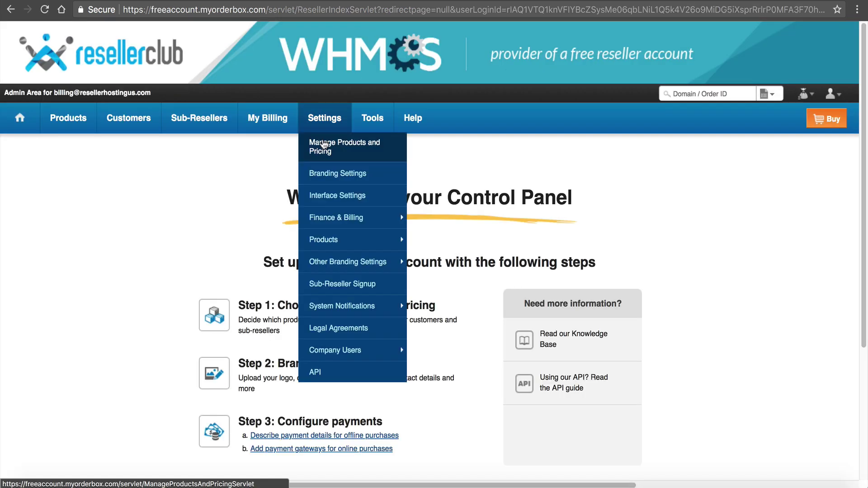
# - On Settings > API, reveal and copy the API key, then bring up paste in WHMCS's APIKey field
pyautogui.moveTo(300, 123)
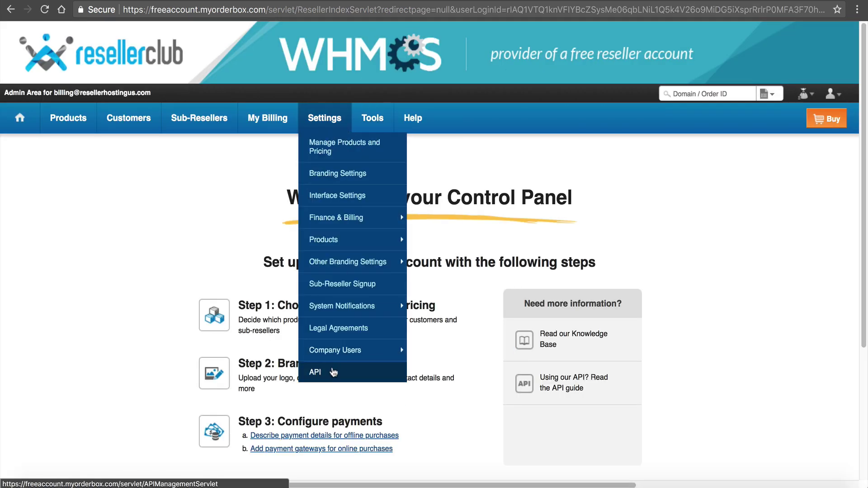
pyautogui.click(335, 372)
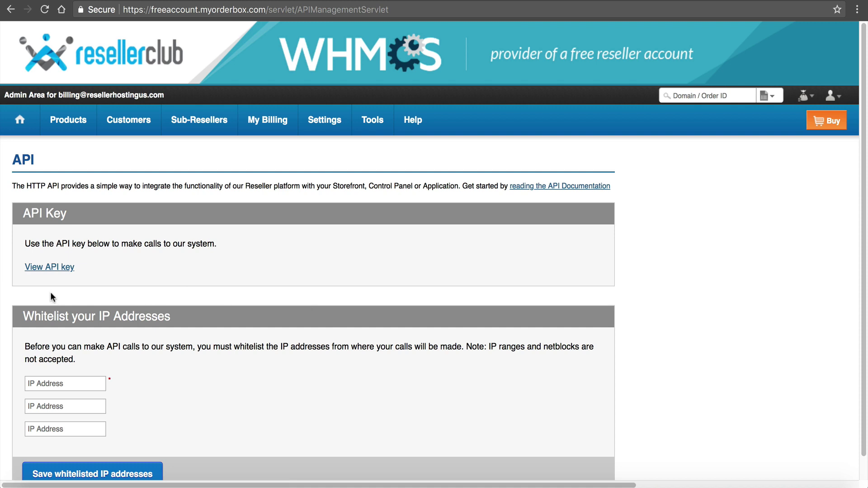
pyautogui.click(50, 268)
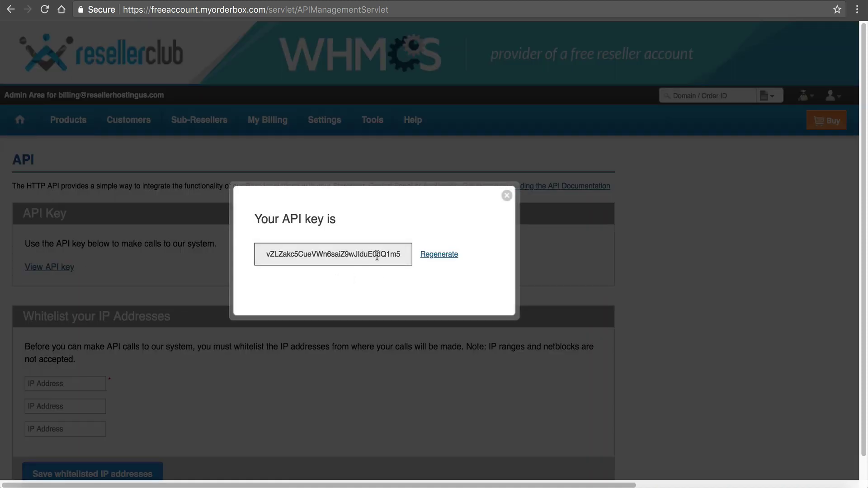
pyautogui.doubleClick(378, 256)
pyautogui.rightClick(377, 257)
pyautogui.click(403, 281)
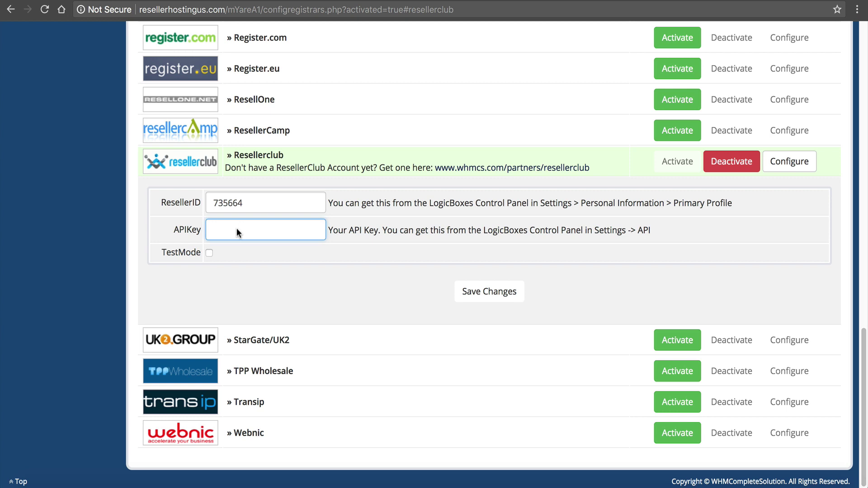
pyautogui.rightClick(237, 229)
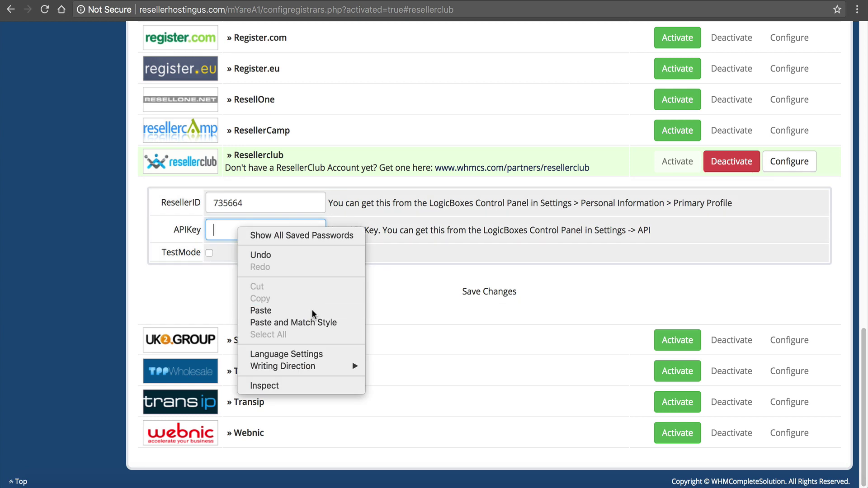
# - Paste the API key into APIKey, tick TestMode, and save the Resellerclub registrar settings
pyautogui.click(312, 311)
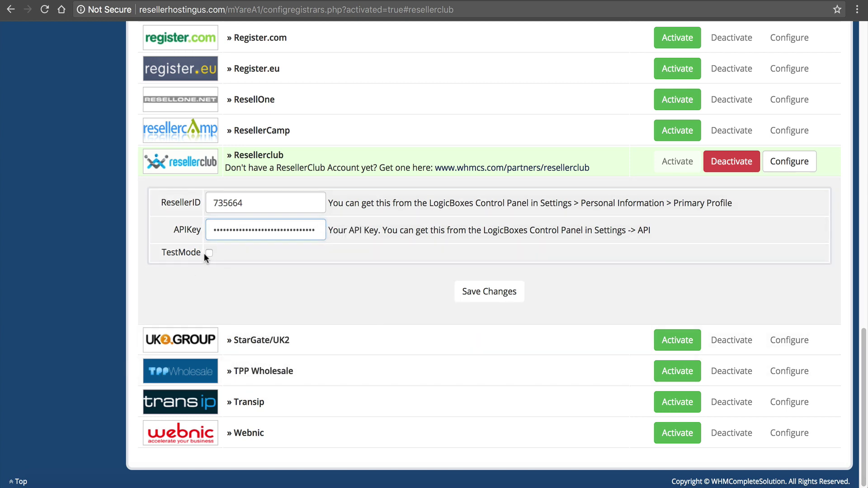
pyautogui.click(199, 262)
pyautogui.click(206, 252)
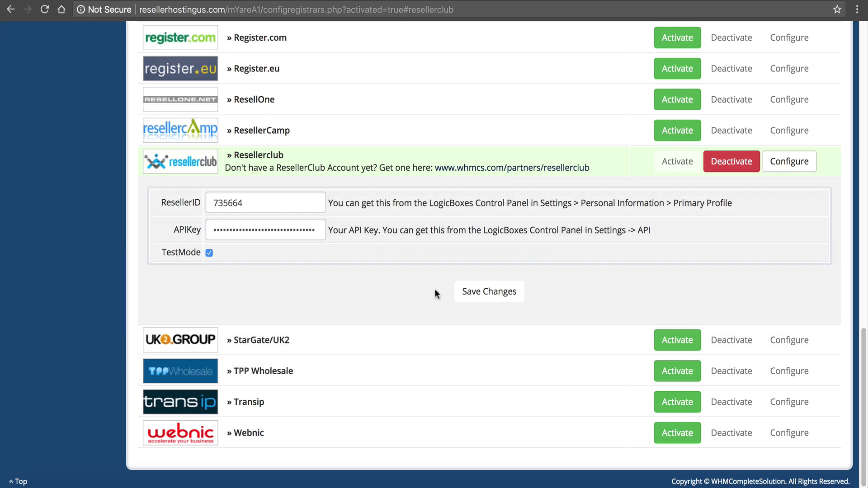
pyautogui.click(467, 300)
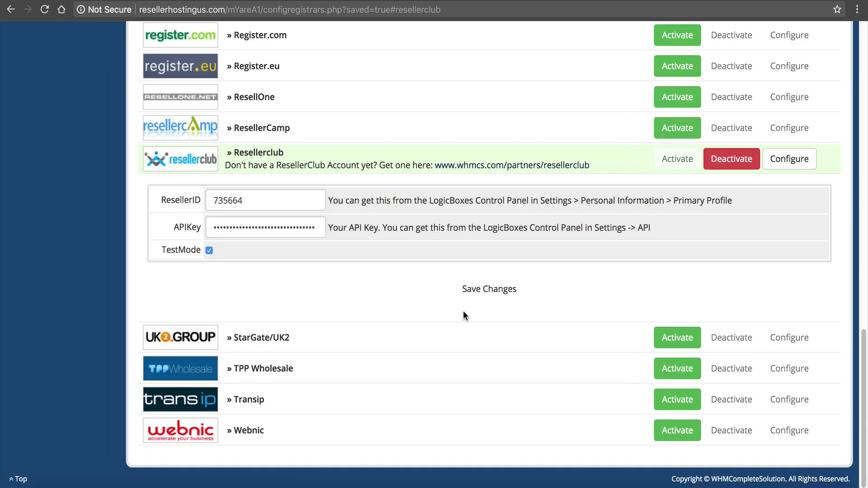
pyautogui.scroll(8, 475, 313)
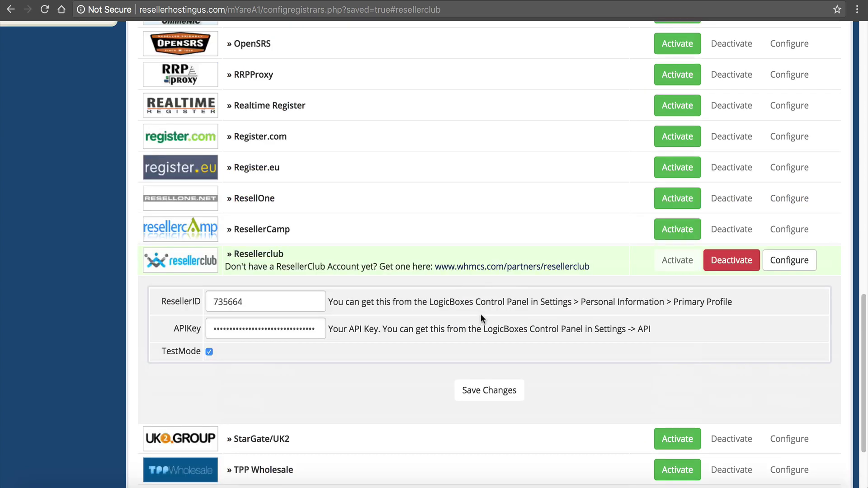
pyautogui.scroll(6, 553, 290)
pyautogui.scroll(-13, 534, 292)
pyautogui.scroll(3, 430, 290)
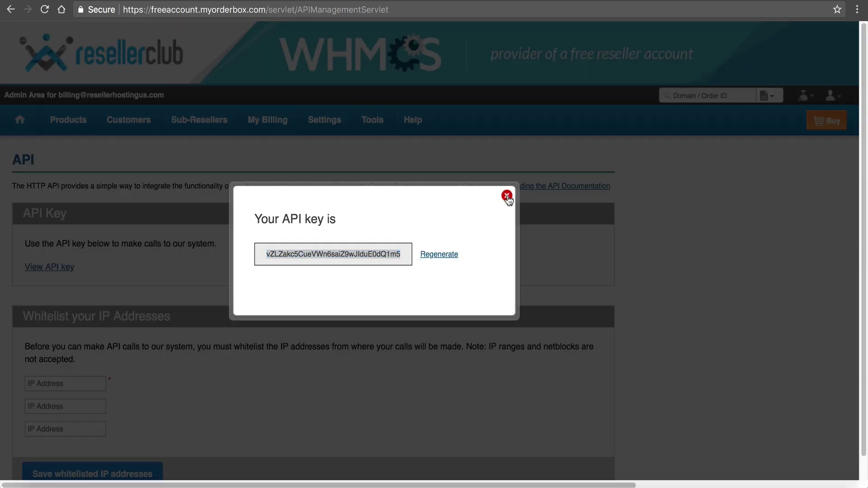
# - Close the API key popup and paste the server's primary IP 72.52.247.133 into the first whitelist field
pyautogui.click(507, 197)
pyautogui.moveTo(25, 347); pyautogui.dragTo(554, 347)
pyautogui.click(222, 348)
pyautogui.click(622, 352)
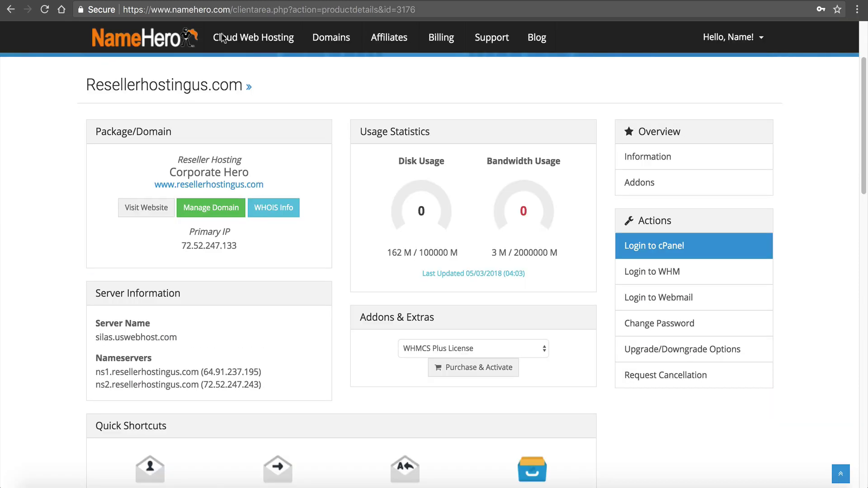
pyautogui.moveTo(251, 248); pyautogui.dragTo(182, 244)
pyautogui.rightClick(183, 242)
pyautogui.click(203, 269)
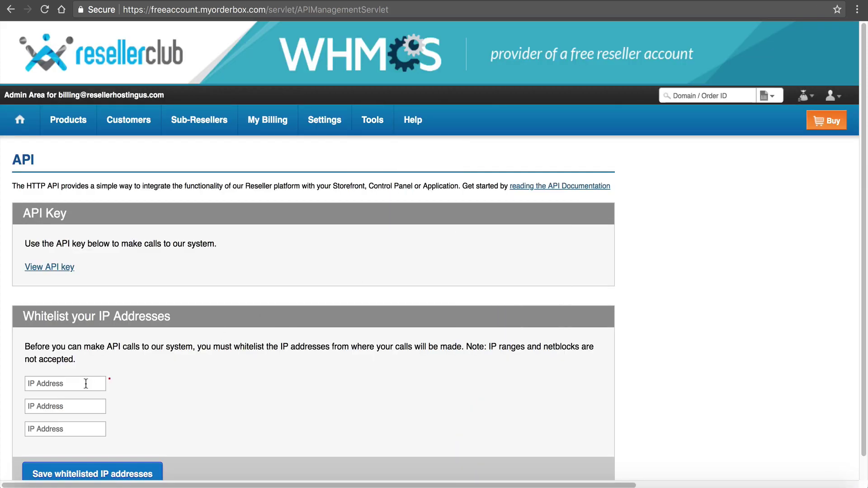
pyautogui.rightClick(86, 384)
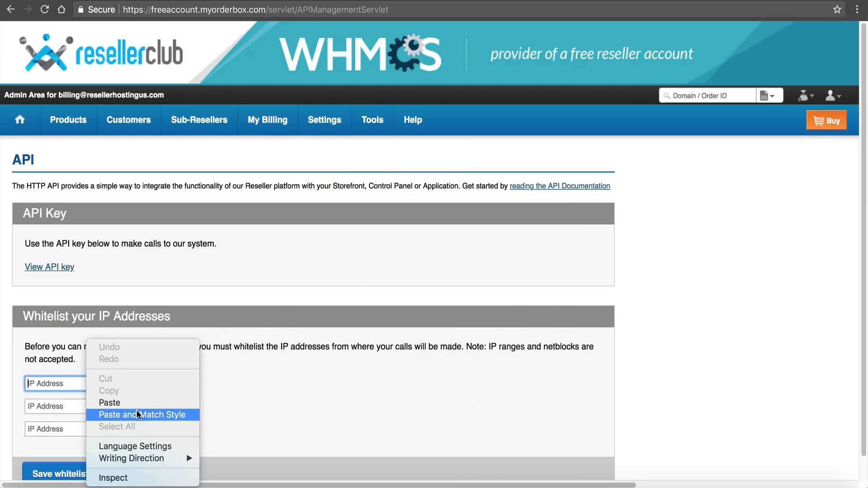
pyautogui.click(141, 403)
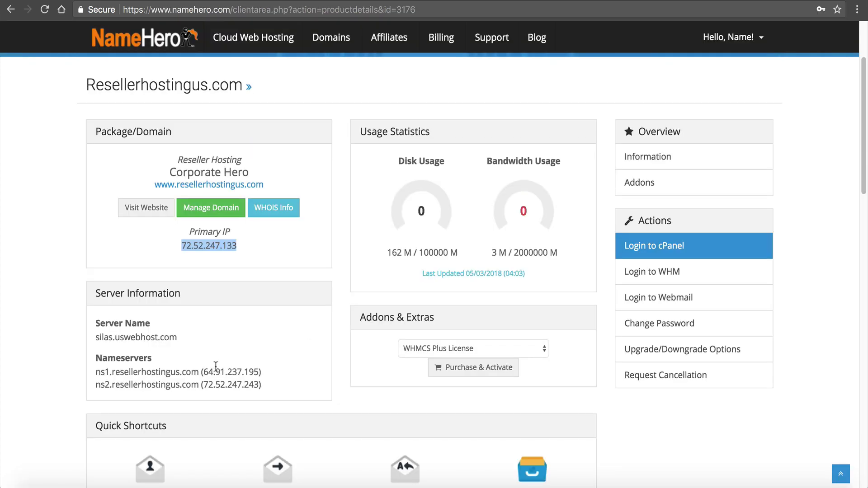
# - Copy the nameserver IPs 64.91.237.195 and 72.52.247.243 into the second and third whitelist fields
pyautogui.moveTo(204, 372); pyautogui.dragTo(258, 371)
pyautogui.rightClick(257, 372)
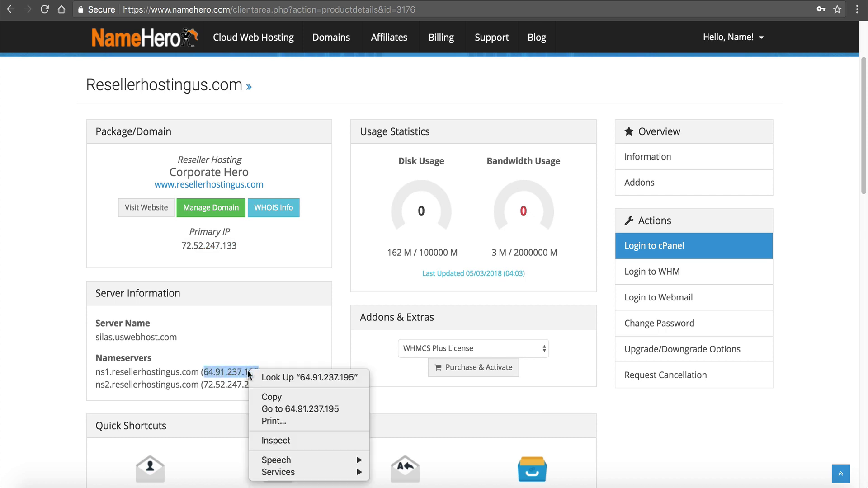
pyautogui.click(267, 398)
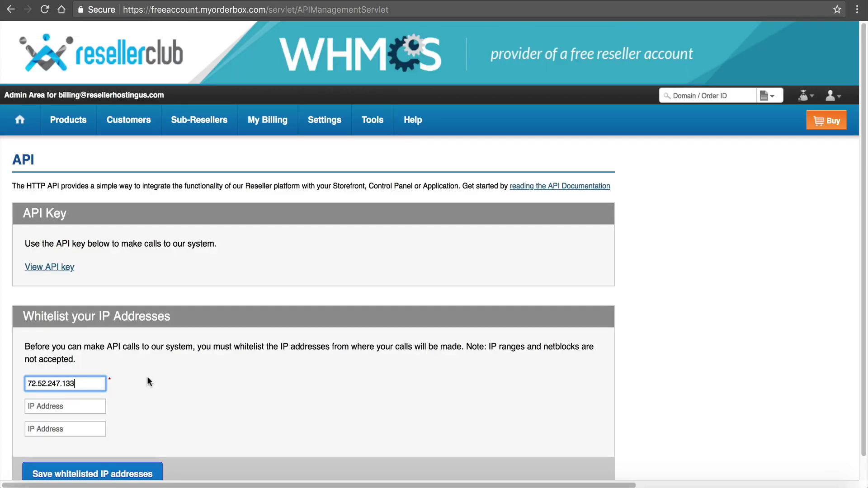
pyautogui.rightClick(75, 406)
pyautogui.click(104, 349)
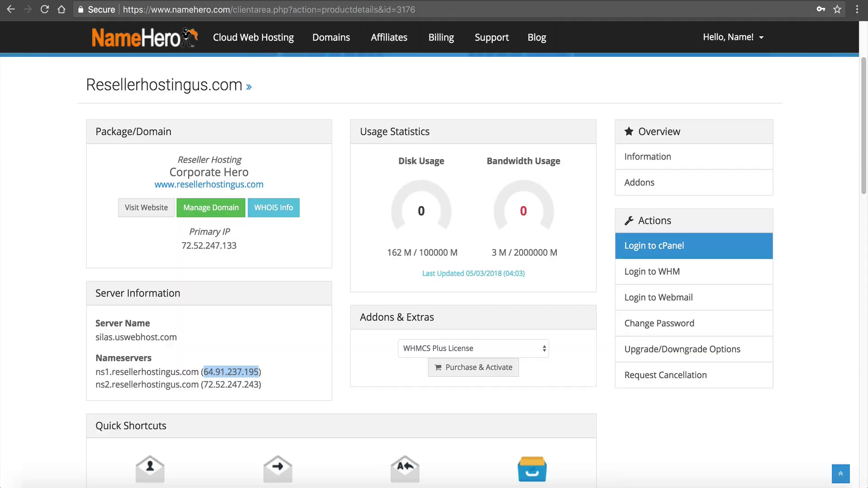
pyautogui.moveTo(204, 384); pyautogui.dragTo(257, 383)
pyautogui.rightClick(258, 382)
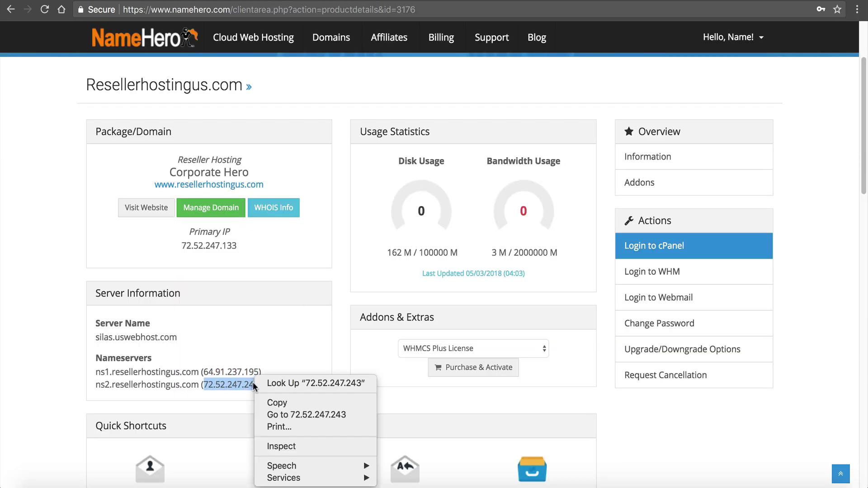
pyautogui.click(267, 403)
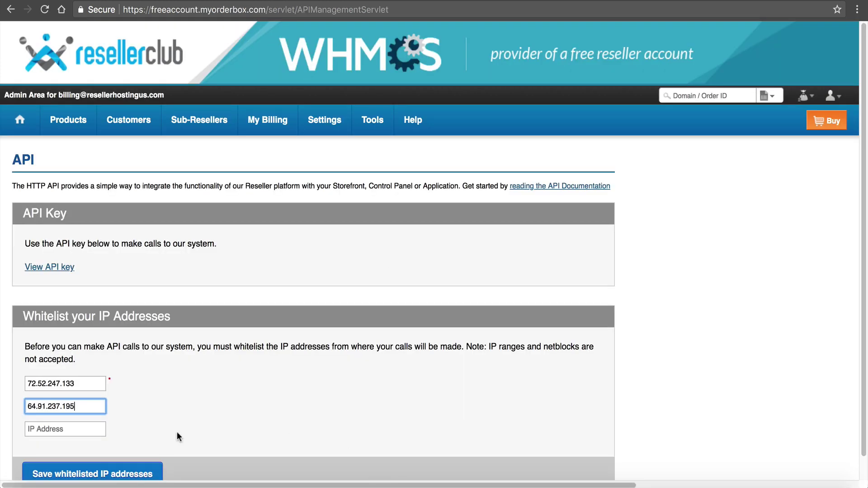
pyautogui.click(79, 429)
pyautogui.rightClick(81, 428)
pyautogui.click(109, 403)
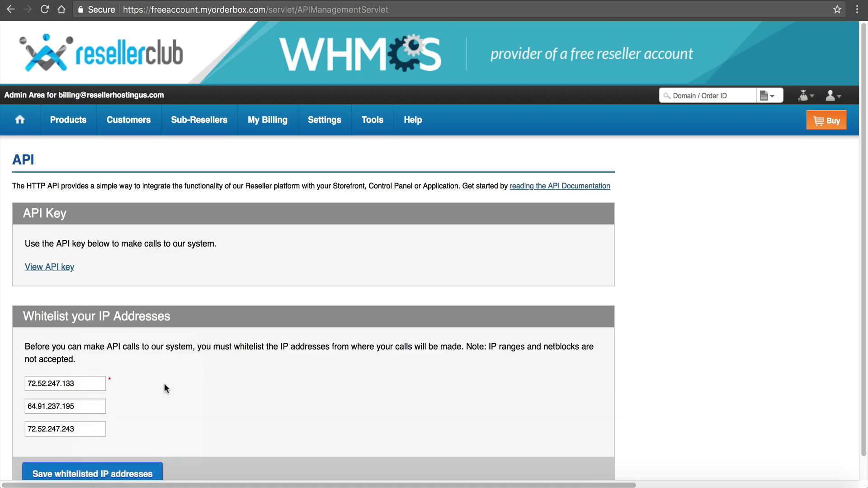
# - Save the three whitelisted IP addresses and go back to the WHMCS domain registrars page
pyautogui.scroll(-1, 165, 384)
pyautogui.click(77, 450)
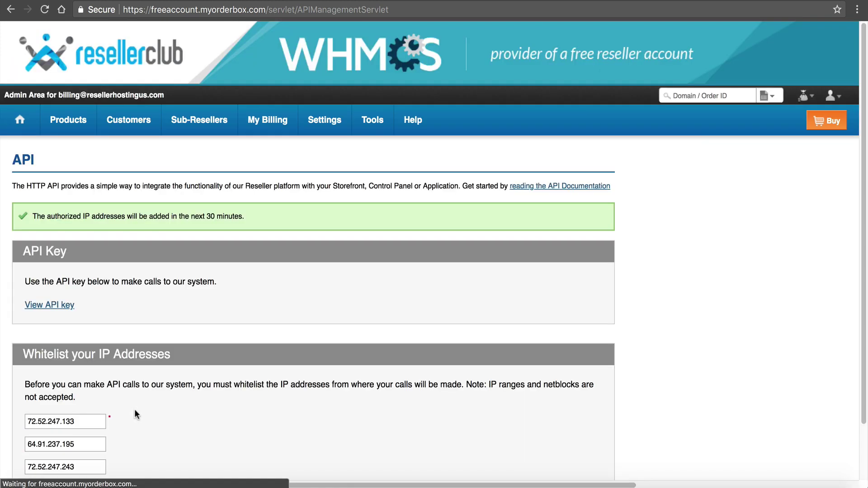
pyautogui.scroll(-2, 56, 398)
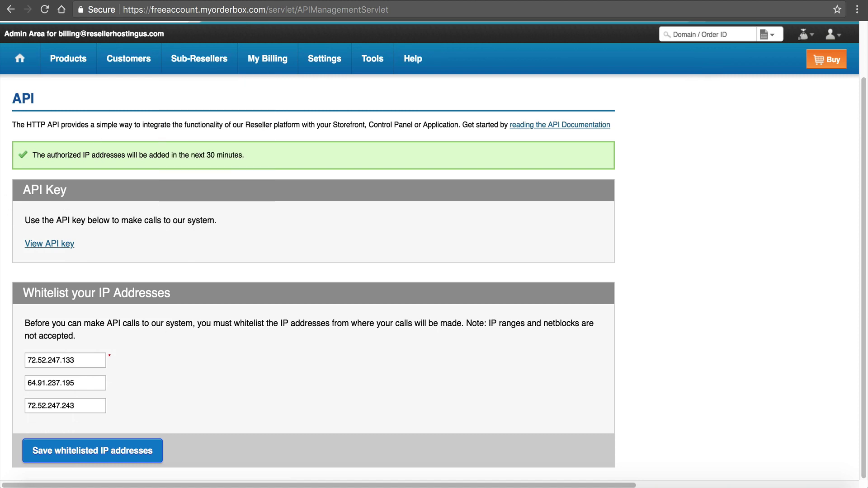
pyautogui.click(452, 9)
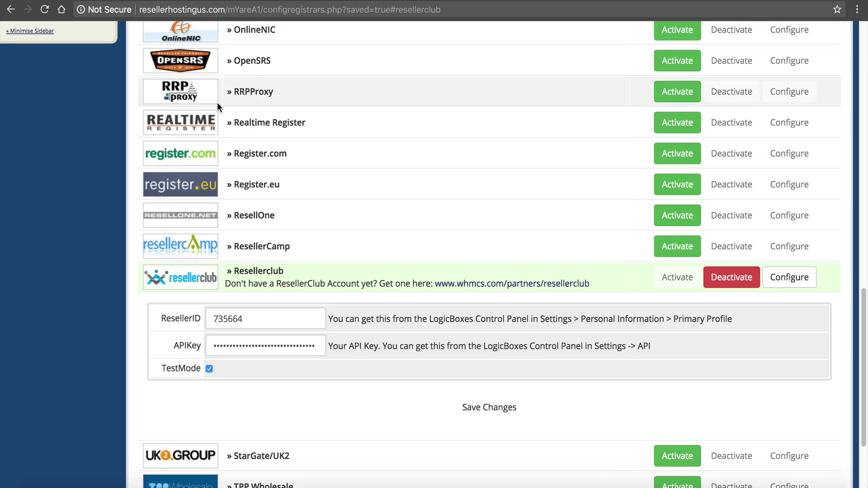
# - On the resellerhostingus.com storefront, search ryangraynamehero.com with the captcha, add it at $14.95 and check out
pyautogui.click(231, 2)
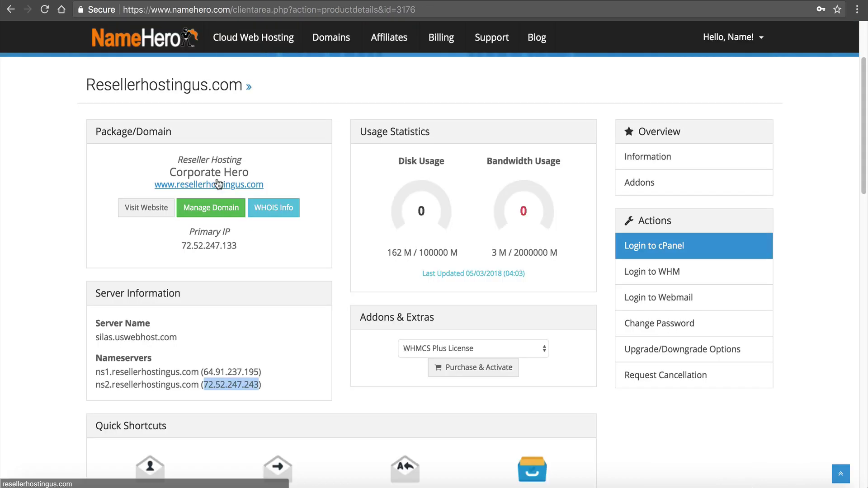
pyautogui.click(224, 172)
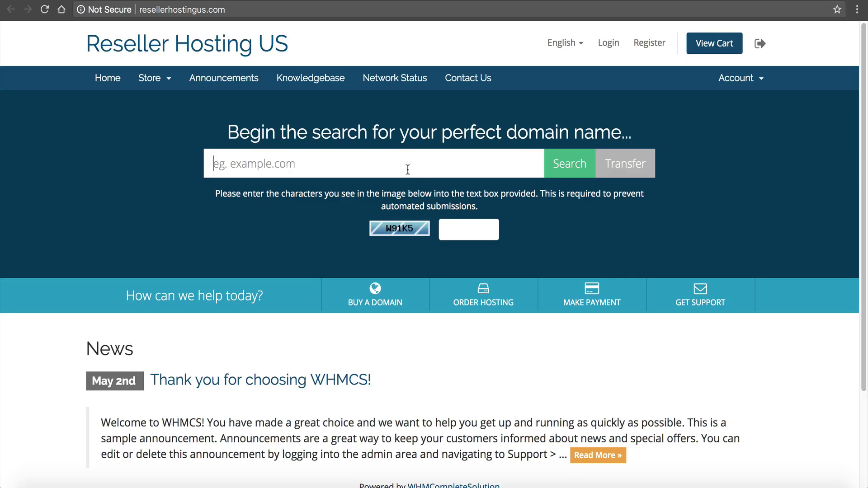
pyautogui.write('ryangrayty')
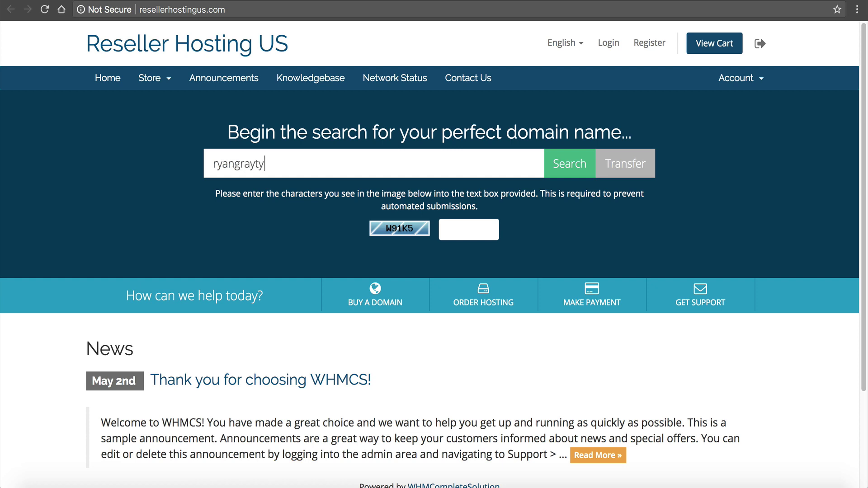
pyautogui.write('namehero.com')
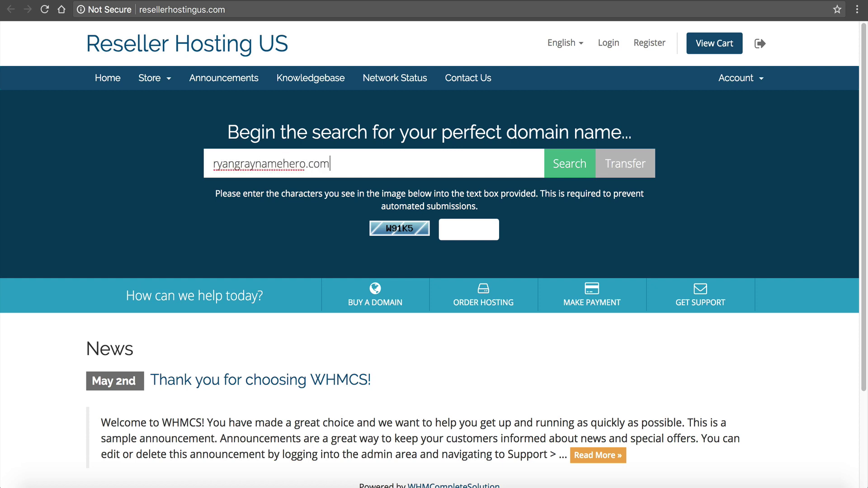
pyautogui.click(470, 234)
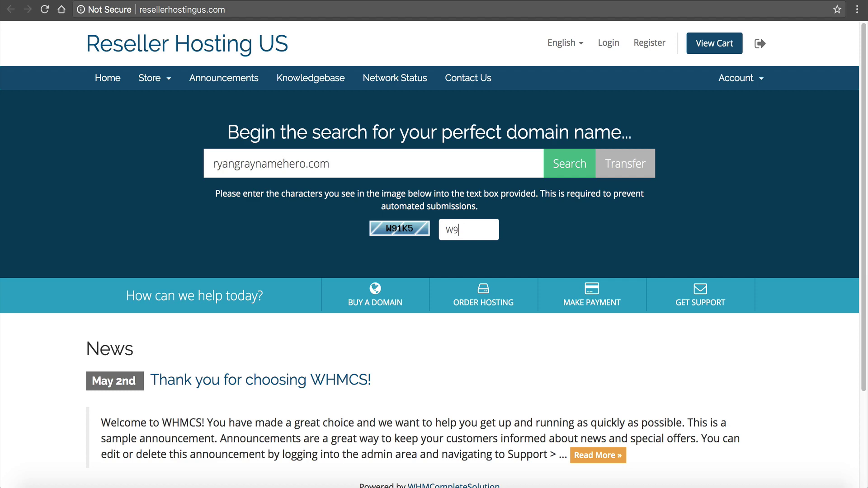
pyautogui.write('W91K5')
pyautogui.click(554, 158)
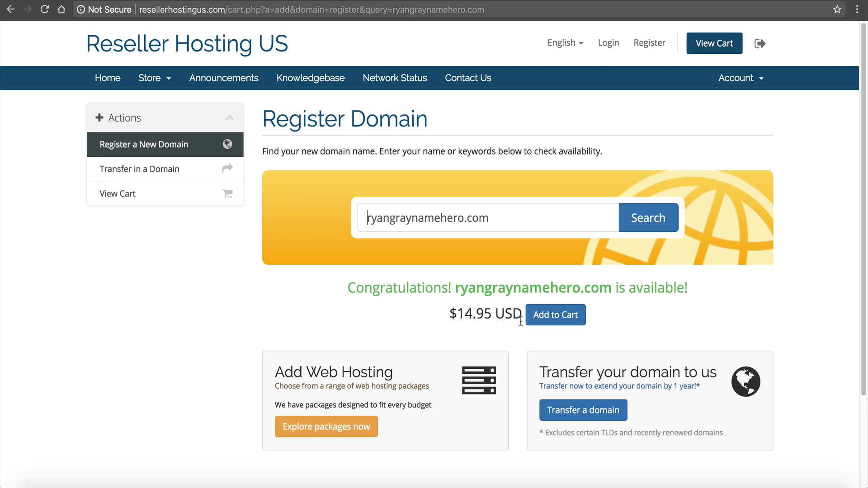
pyautogui.click(550, 315)
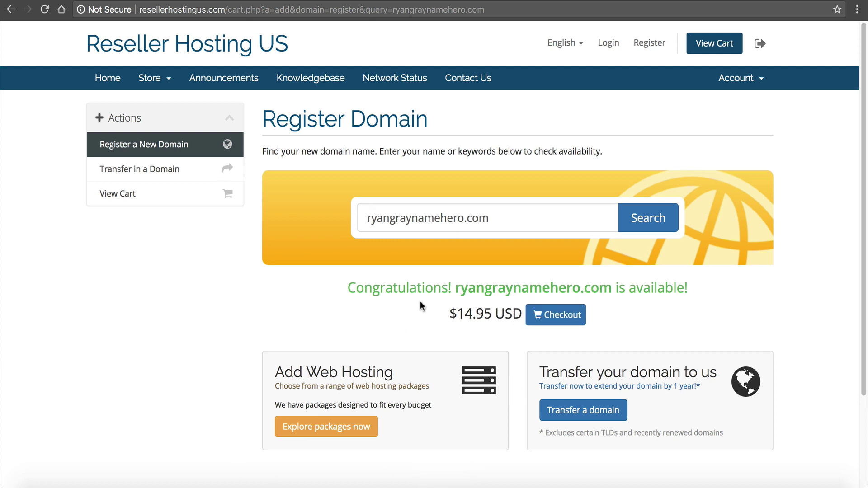
pyautogui.click(563, 315)
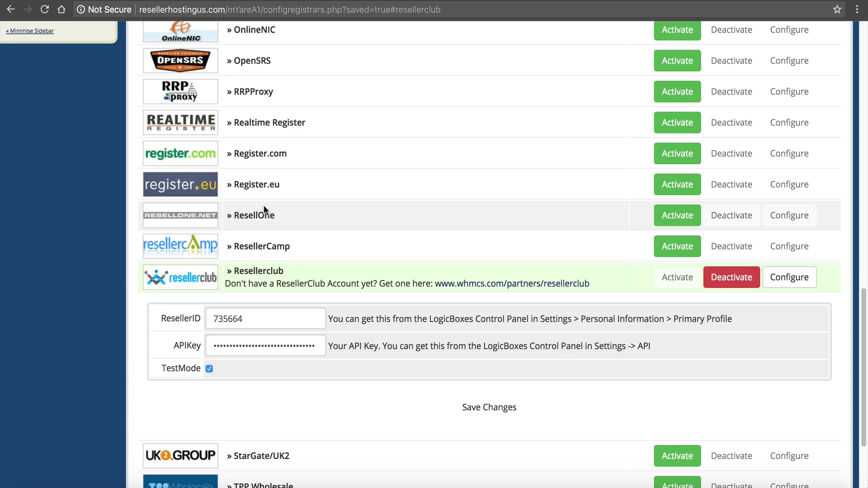
# - Open Domain Pricing's .com table, review the 14.95 register, transfer and renewal prices, and move it aside
pyautogui.scroll(15, 260, 208)
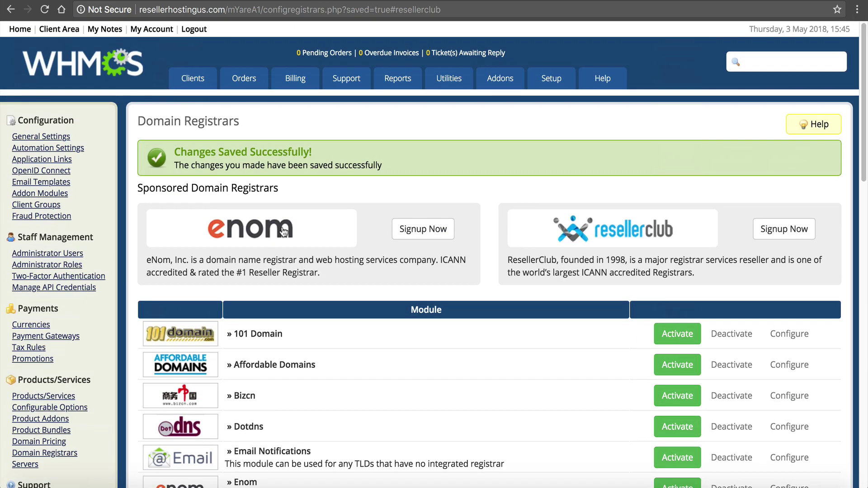
pyautogui.moveTo(541, 86)
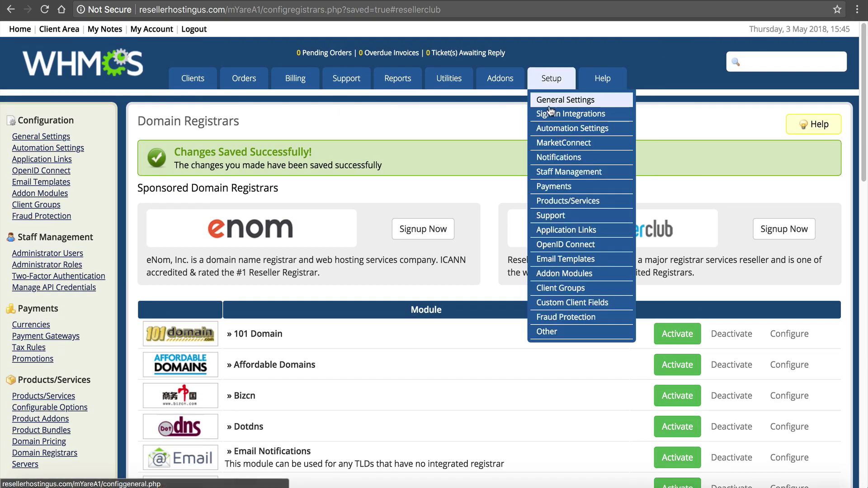
pyautogui.moveTo(587, 203)
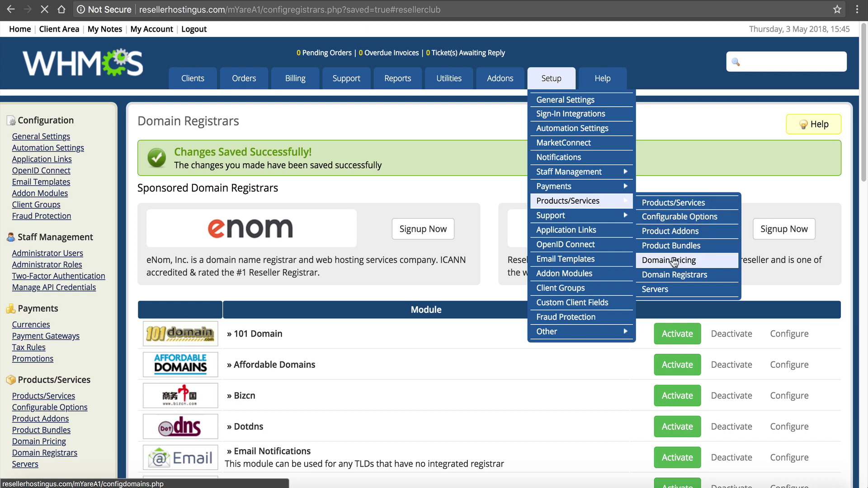
pyautogui.click(672, 260)
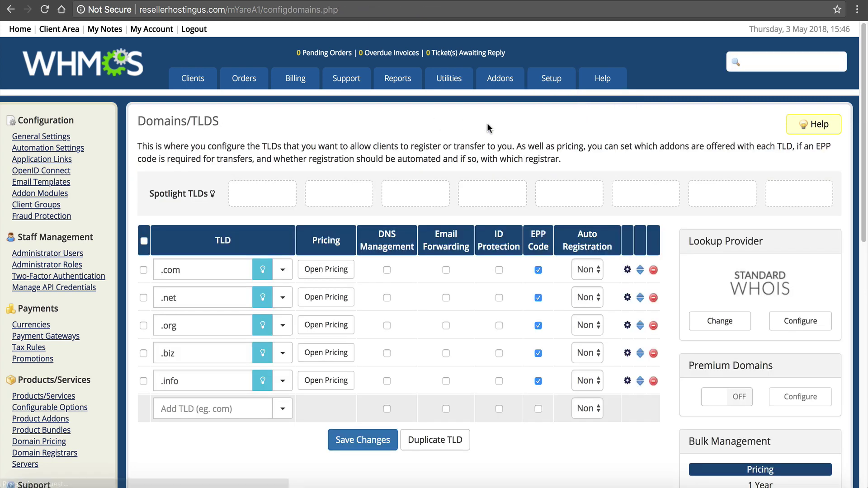
pyautogui.click(321, 271)
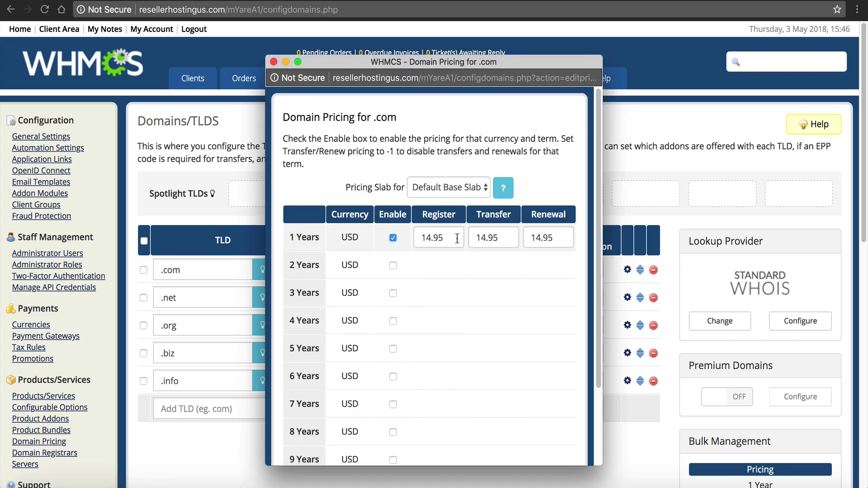
pyautogui.doubleClick(452, 231)
pyautogui.doubleClick(514, 237)
pyautogui.doubleClick(546, 236)
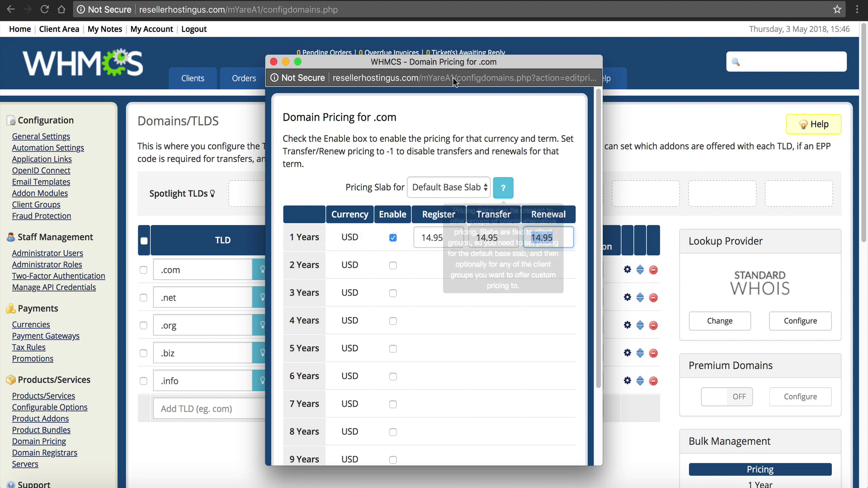
pyautogui.moveTo(478, 56); pyautogui.dragTo(867, 32)
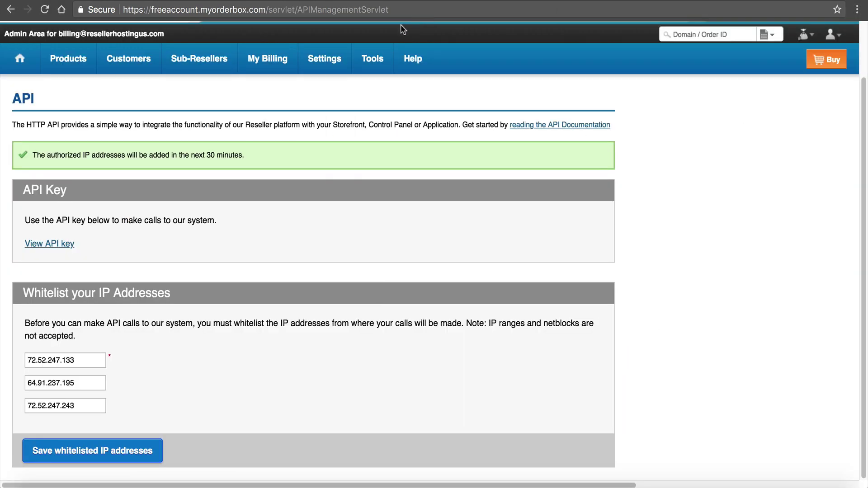
# - From the control panel home, go to 'Choose products & set pricing' and open Domain Registration
pyautogui.scroll(2, 84, 124)
pyautogui.moveTo(82, 123)
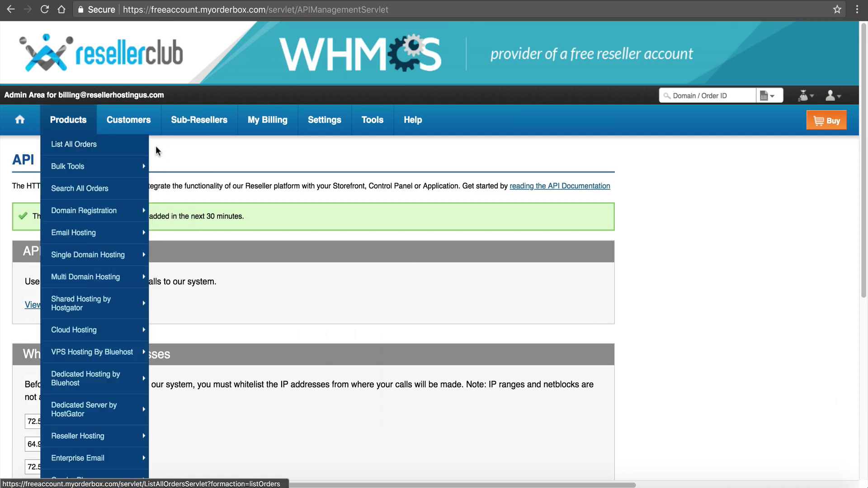
pyautogui.scroll(-1, 136, 153)
pyautogui.moveTo(128, 156)
pyautogui.scroll(-6, 136, 253)
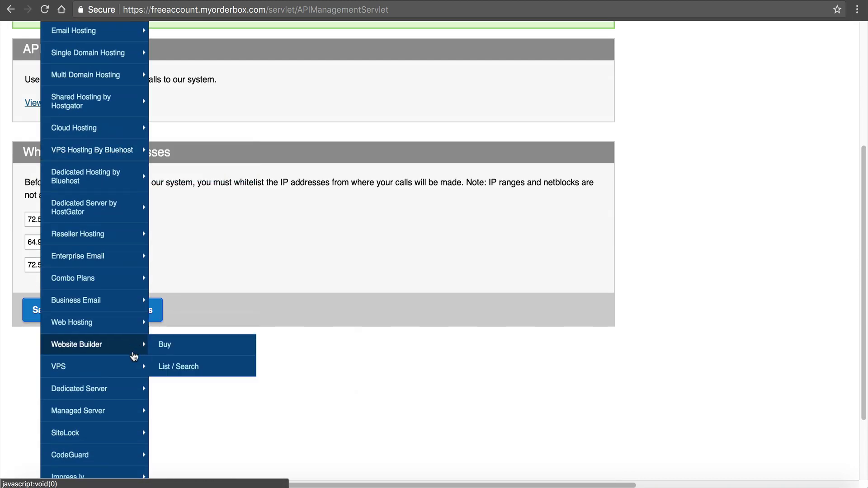
pyautogui.scroll(7, 127, 339)
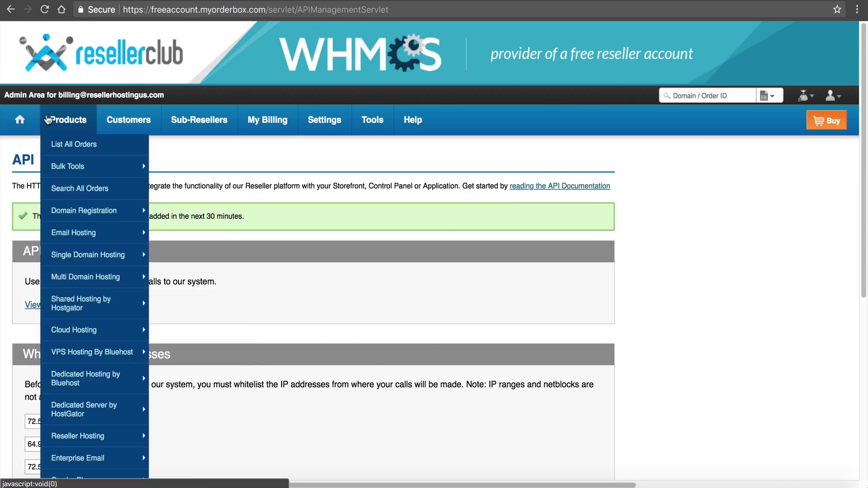
pyautogui.click(35, 121)
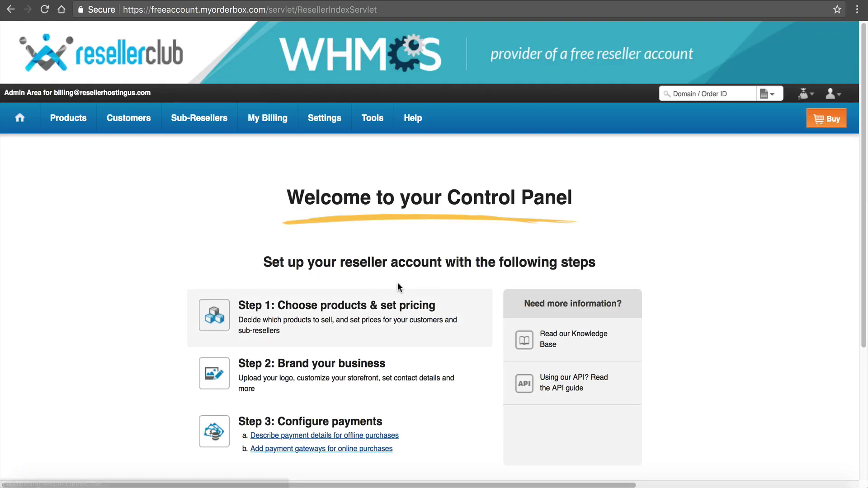
pyautogui.click(326, 319)
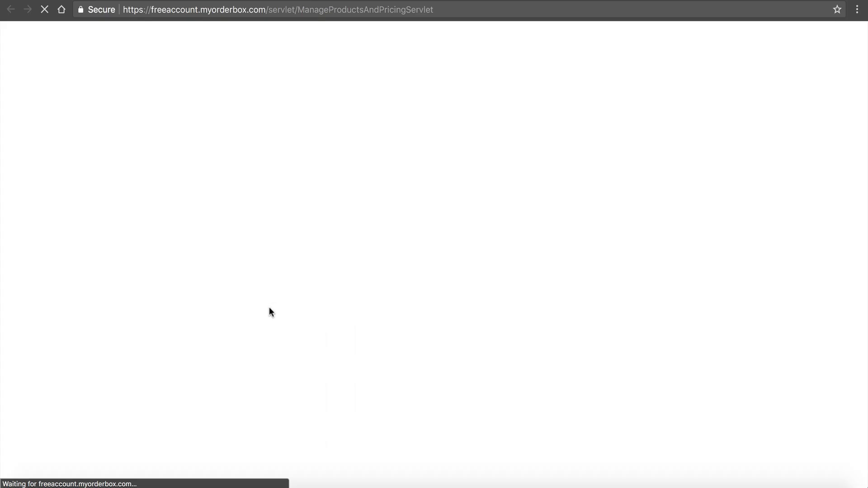
pyautogui.scroll(-7, 232, 307)
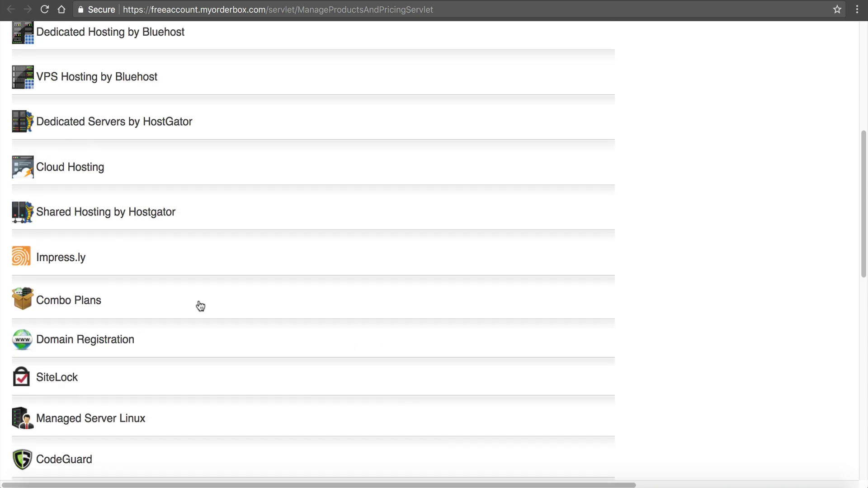
pyautogui.click(50, 343)
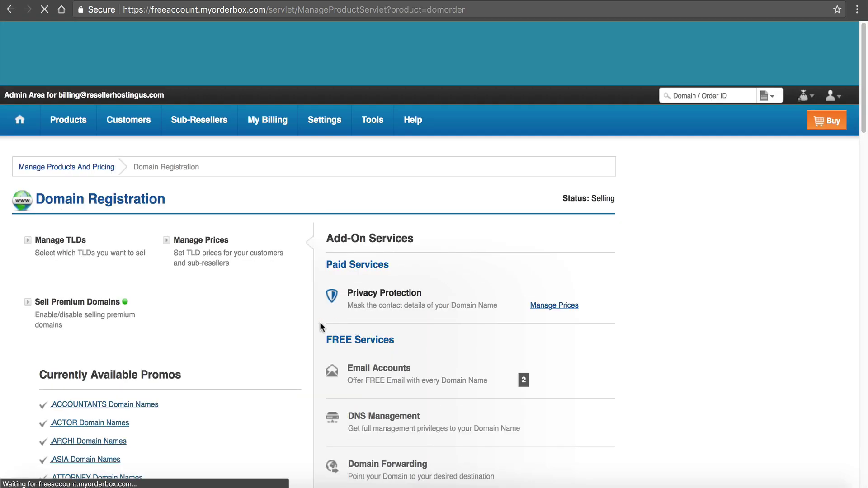
pyautogui.scroll(-7, 232, 322)
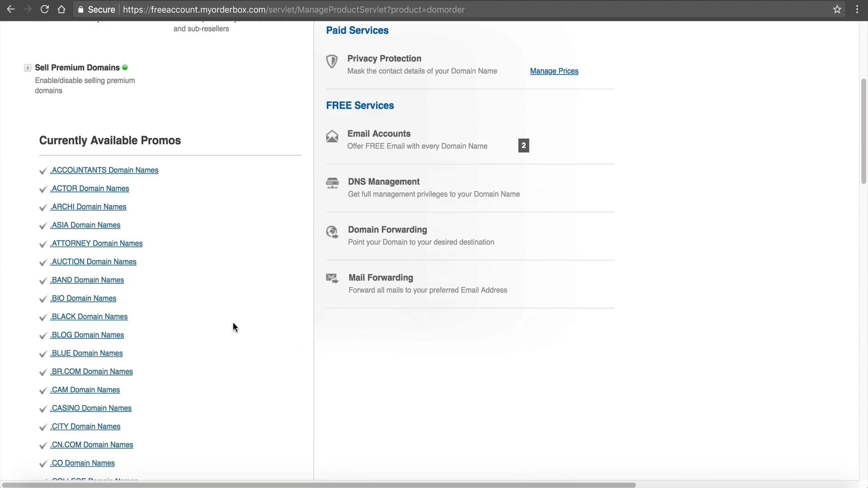
pyautogui.scroll(7, 213, 314)
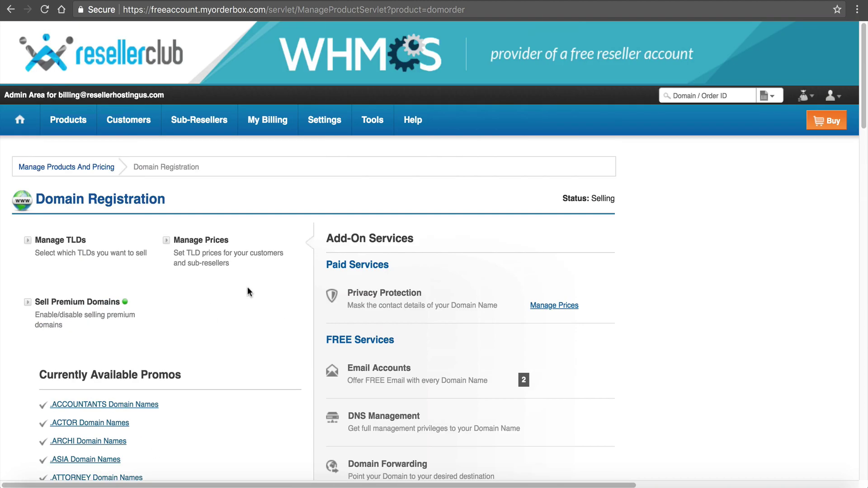
# - Open Manage Prices, find the .COM row (9.45 cost, 11.34 selling), and place WHMCS's .com window beside it
pyautogui.click(208, 244)
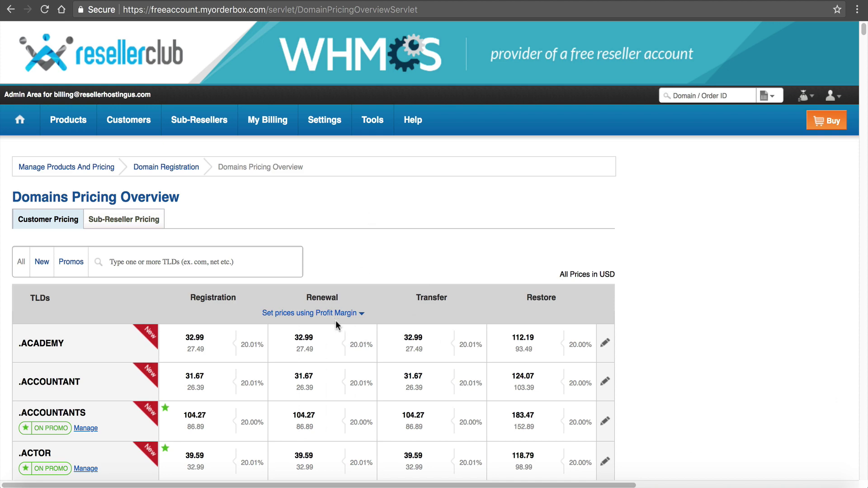
pyautogui.scroll(-20, 336, 321)
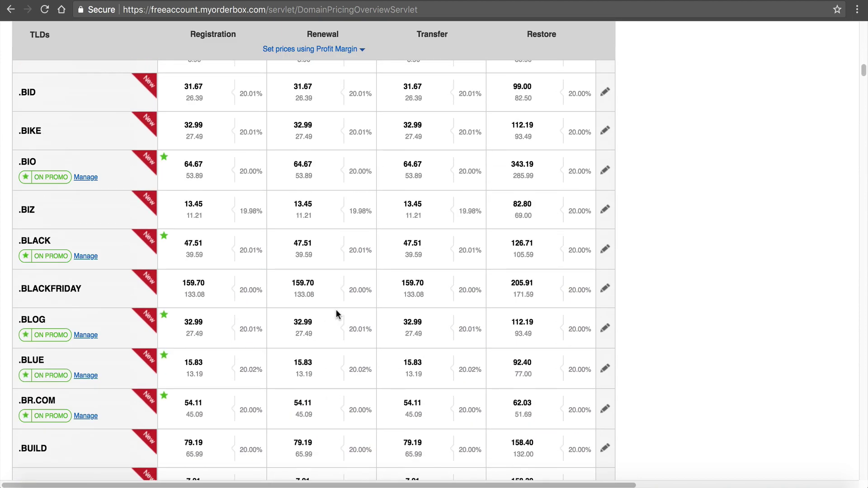
pyautogui.scroll(-13, 336, 312)
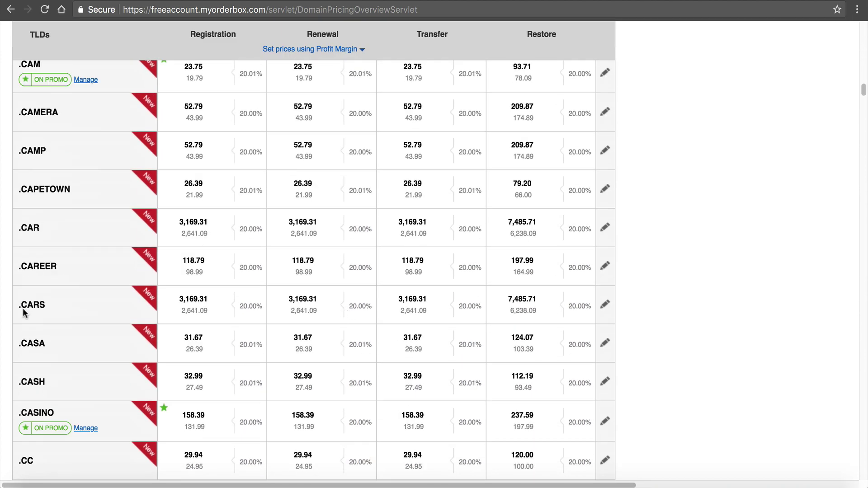
pyautogui.scroll(-12, 24, 312)
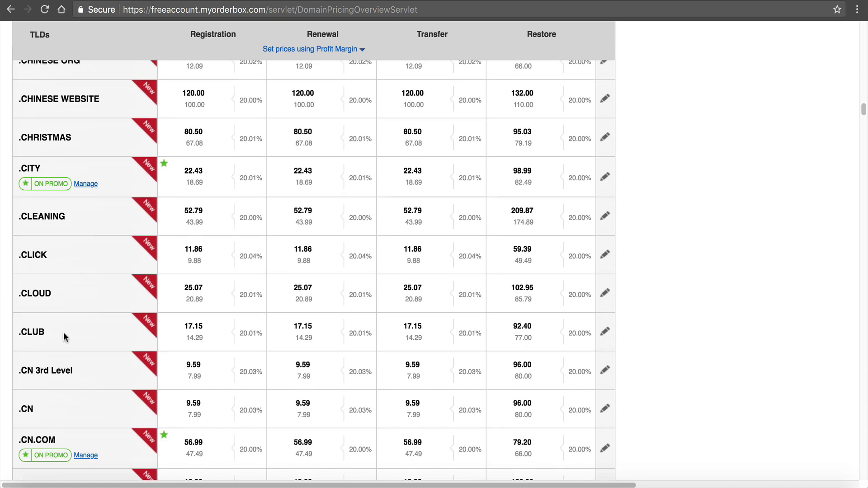
pyautogui.scroll(-9, 63, 332)
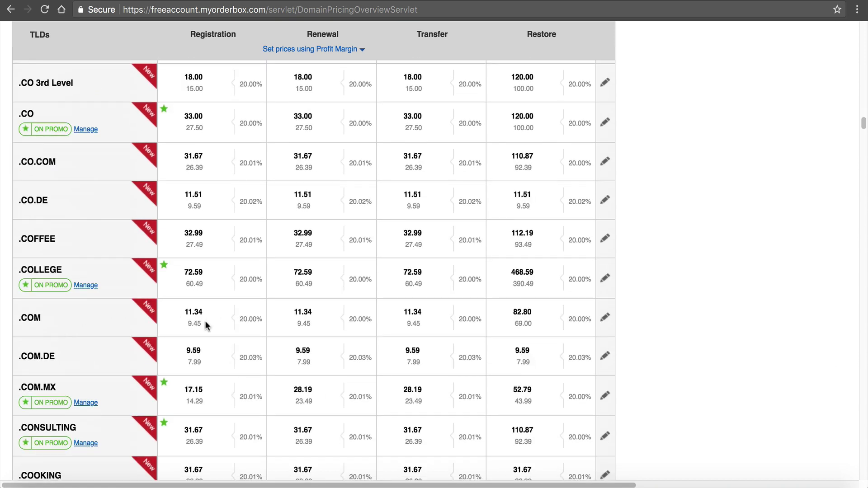
pyautogui.moveTo(205, 322); pyautogui.dragTo(186, 323)
pyautogui.moveTo(867, 37); pyautogui.dragTo(414, 71)
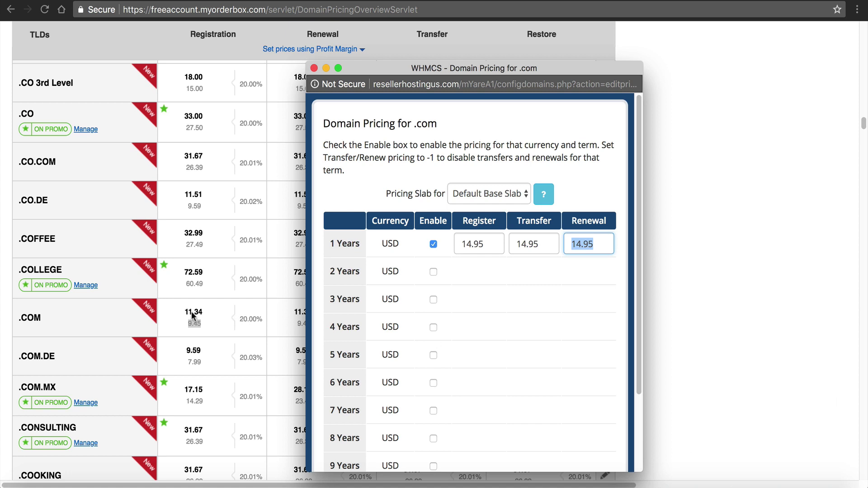
# - Enter 11.34 as the .com one-year register, transfer and renewal prices, save, and close the window
pyautogui.hotkey('shift', 'Tab')
pyautogui.hotkey('shift', 'Tab')
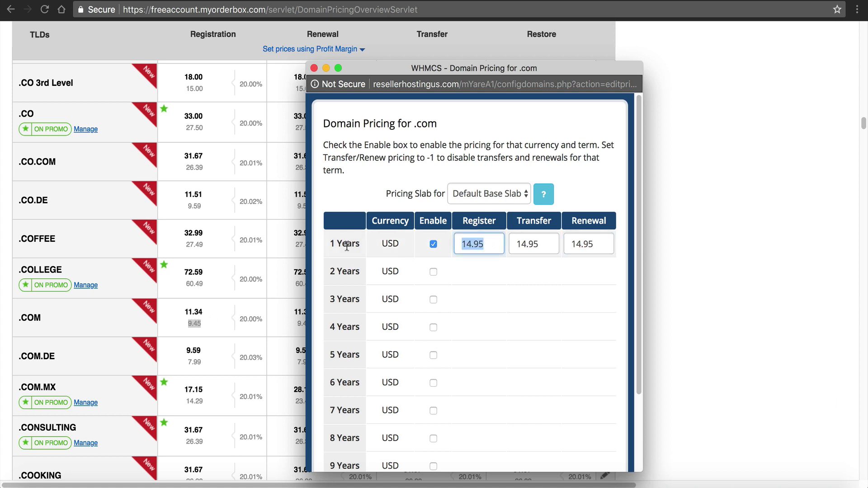
pyautogui.write('11.34')
pyautogui.moveTo(423, 67); pyautogui.dragTo(568, 69)
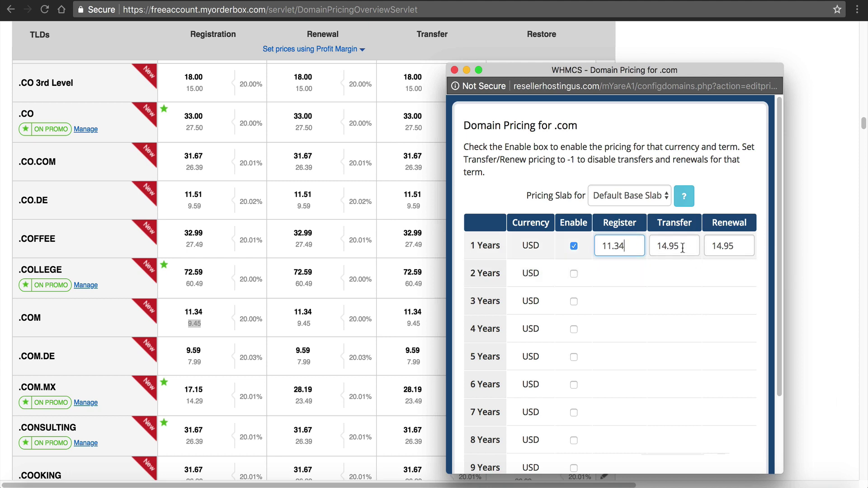
pyautogui.doubleClick(669, 246)
pyautogui.write('11.34')
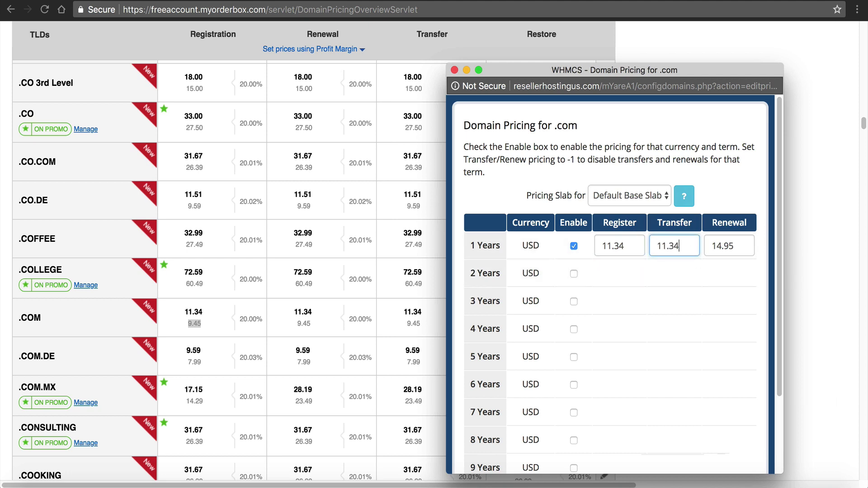
pyautogui.doubleClick(723, 245)
pyautogui.write('11.34')
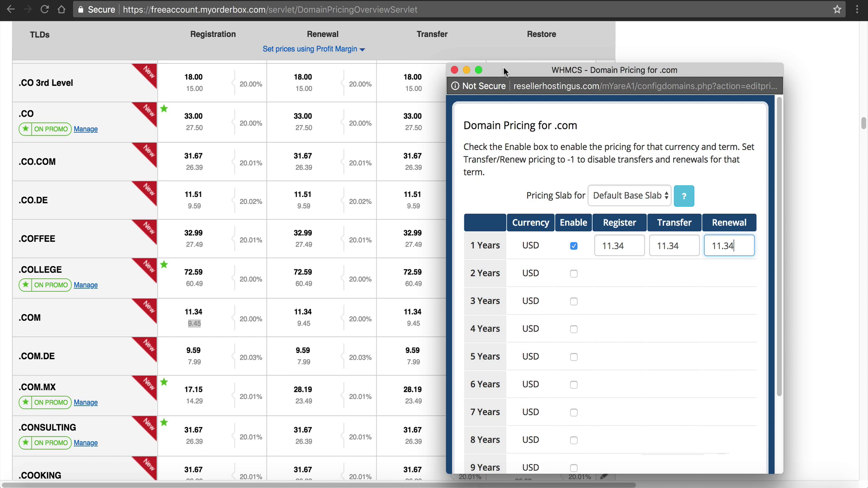
pyautogui.moveTo(504, 67); pyautogui.dragTo(509, 1)
pyautogui.scroll(-3, 614, 334)
pyautogui.click(583, 372)
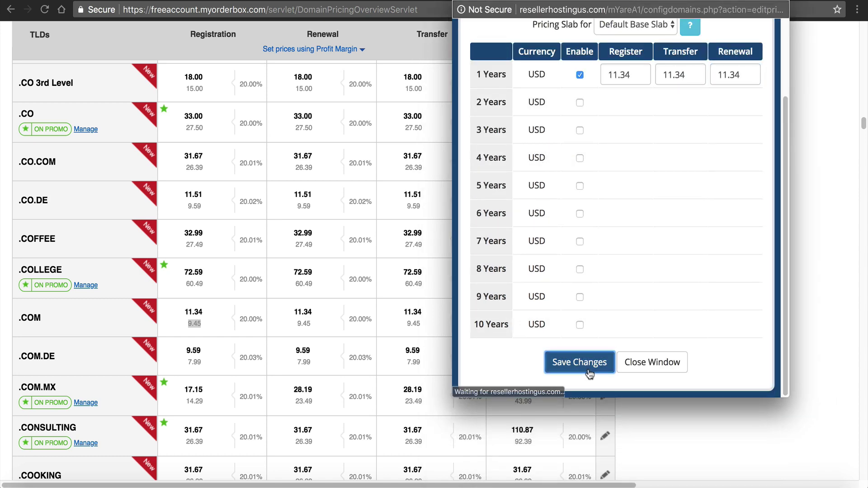
pyautogui.click(461, 1)
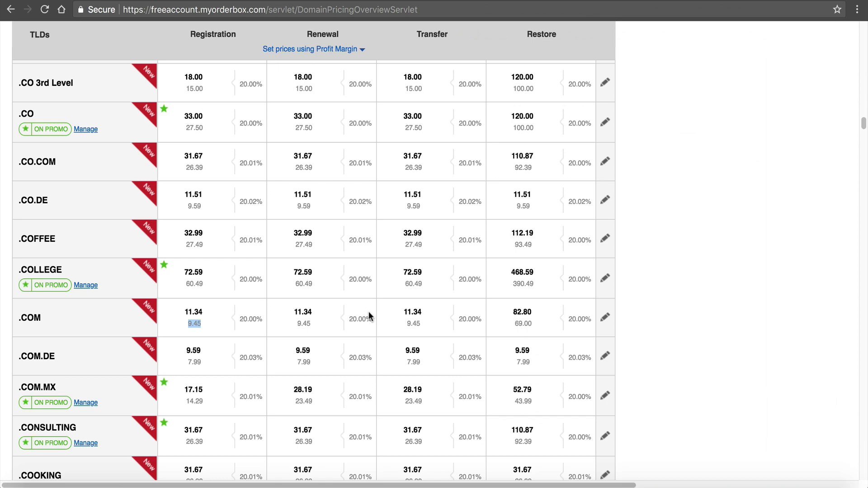
# - Show the customer selling prices and bring up the profit margin pricing panel
pyautogui.scroll(20, 452, 189)
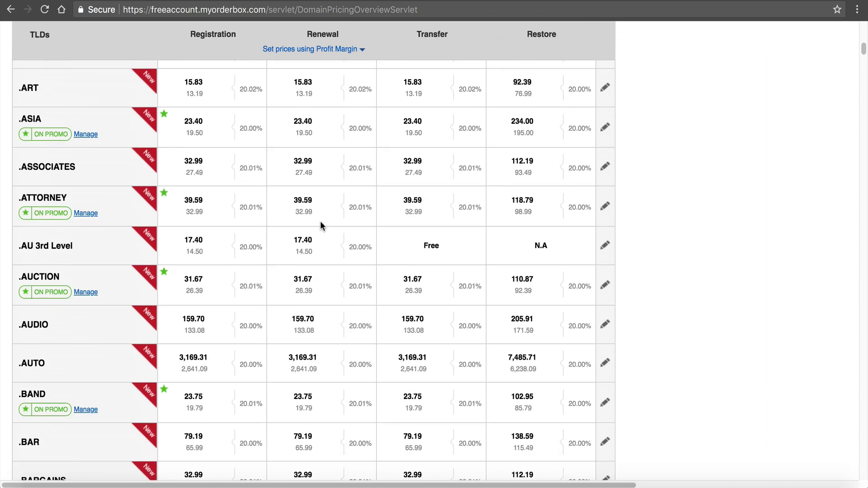
pyautogui.scroll(10, 321, 222)
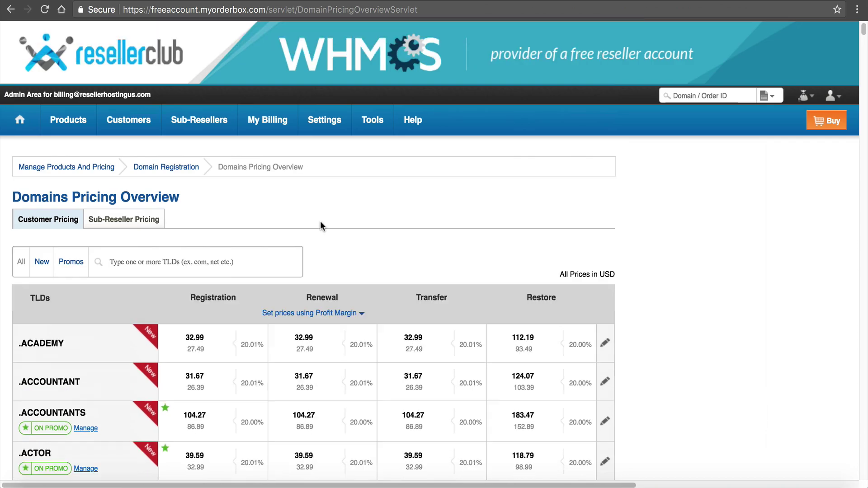
pyautogui.click(60, 220)
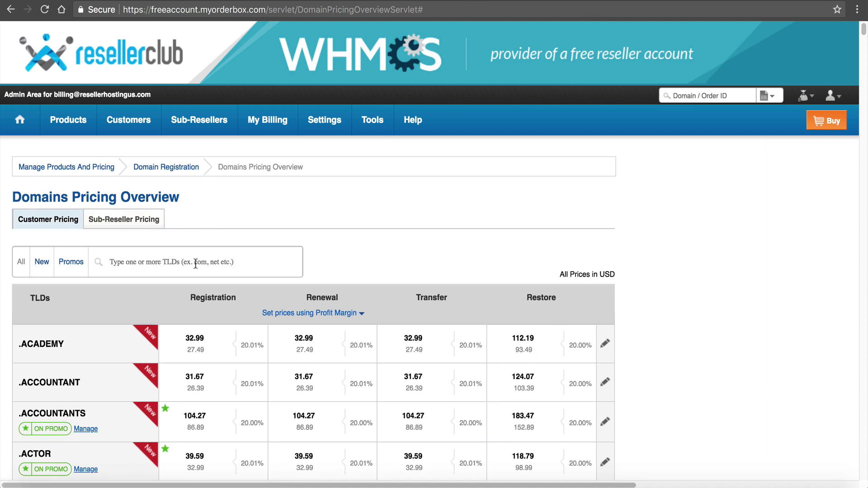
pyautogui.scroll(-5, 253, 248)
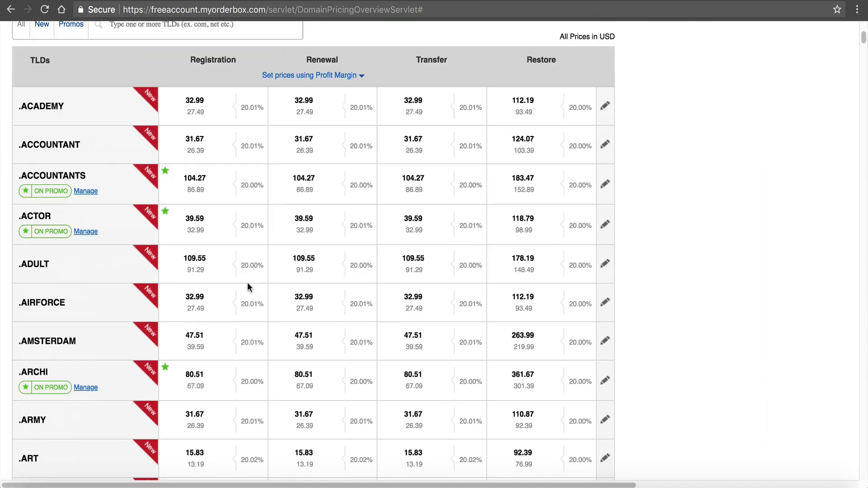
pyautogui.click(295, 77)
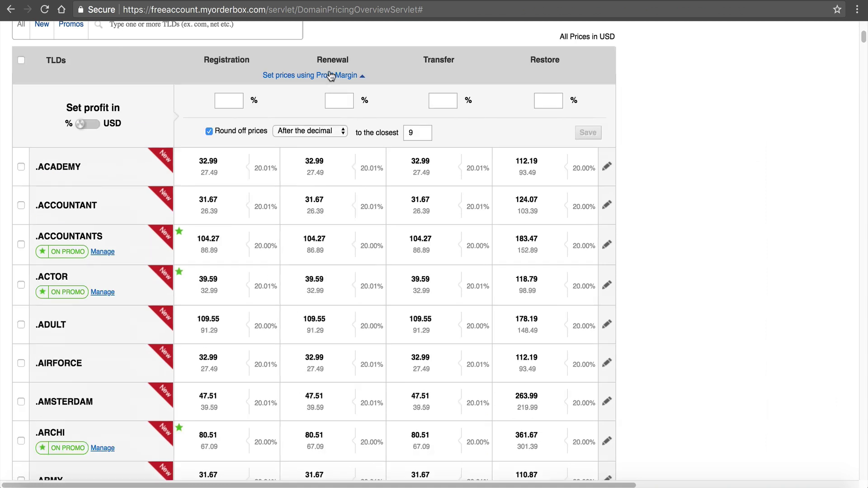
# - Enter a 35% margin for registration, renewal, transfer and restore, keeping rounding after the decimal
pyautogui.click(223, 103)
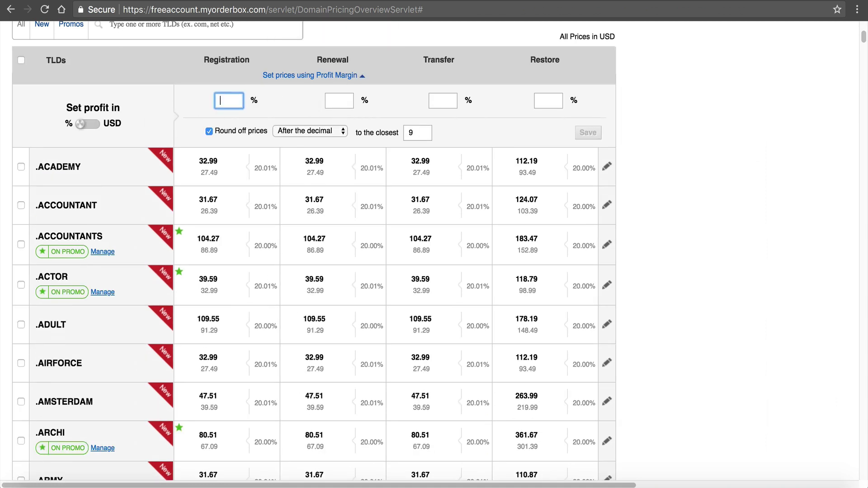
pyautogui.click(329, 98)
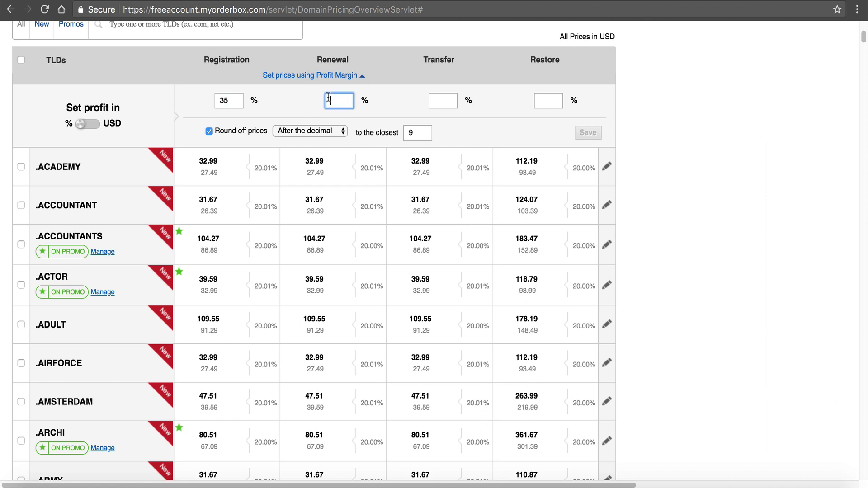
pyautogui.write('35')
pyautogui.click(590, 127)
pyautogui.click(435, 97)
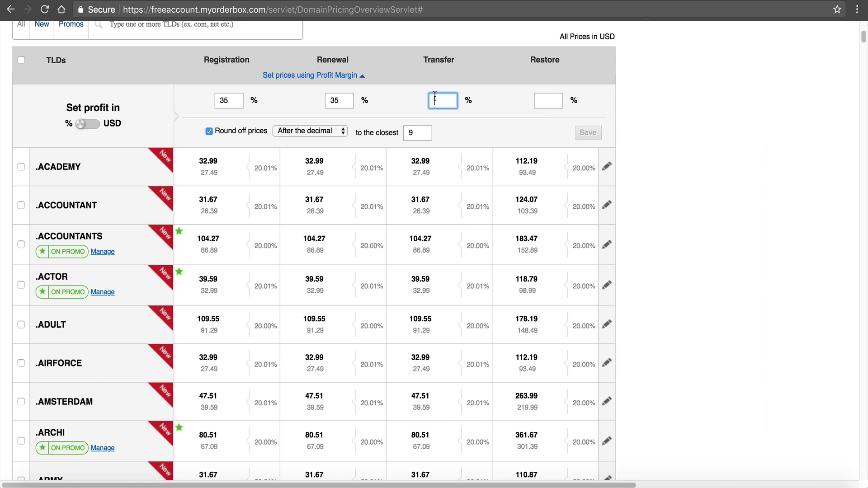
pyautogui.click(541, 99)
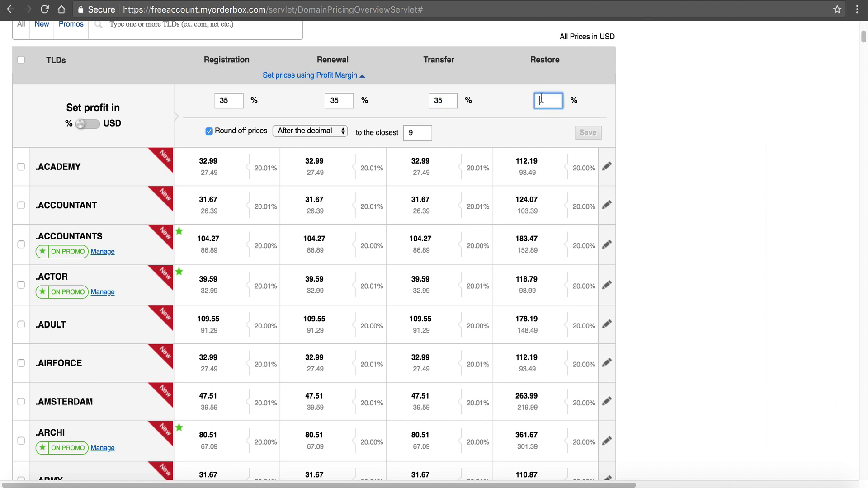
pyautogui.write('35')
pyautogui.click(100, 138)
pyautogui.click(297, 132)
pyautogui.click(296, 131)
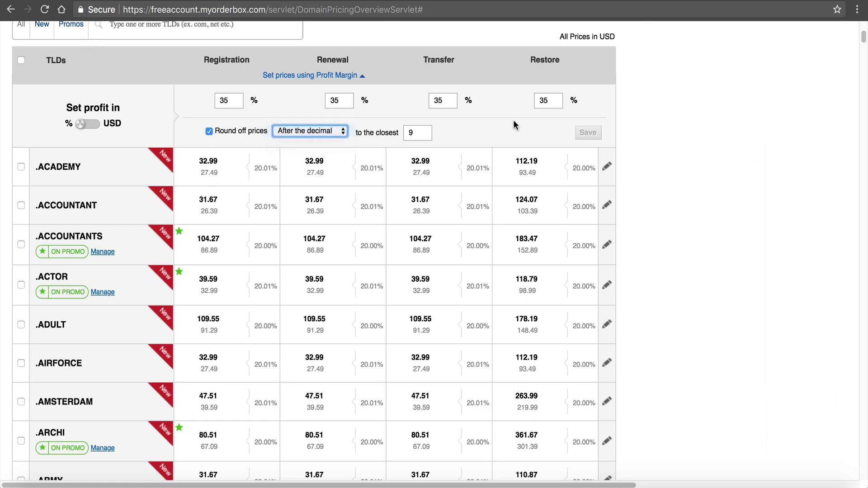
pyautogui.click(554, 107)
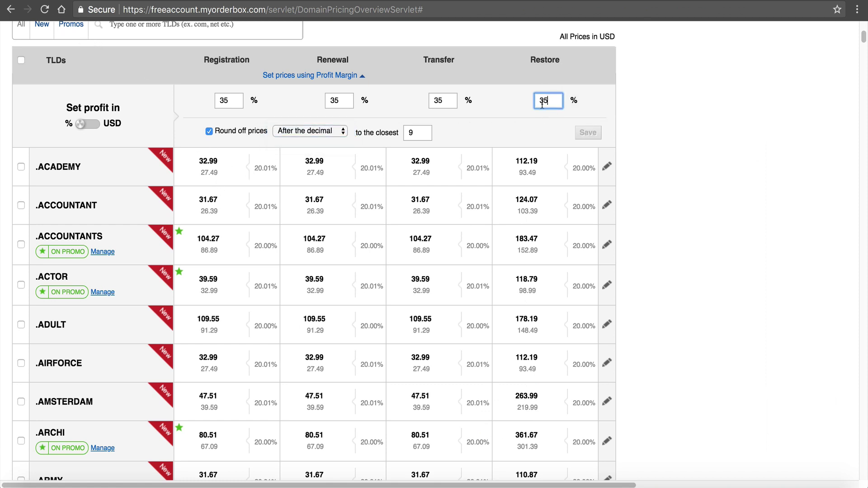
# - Apply the 35% margin to all TLDs, save and confirm the new prices, then go back
pyautogui.click(21, 60)
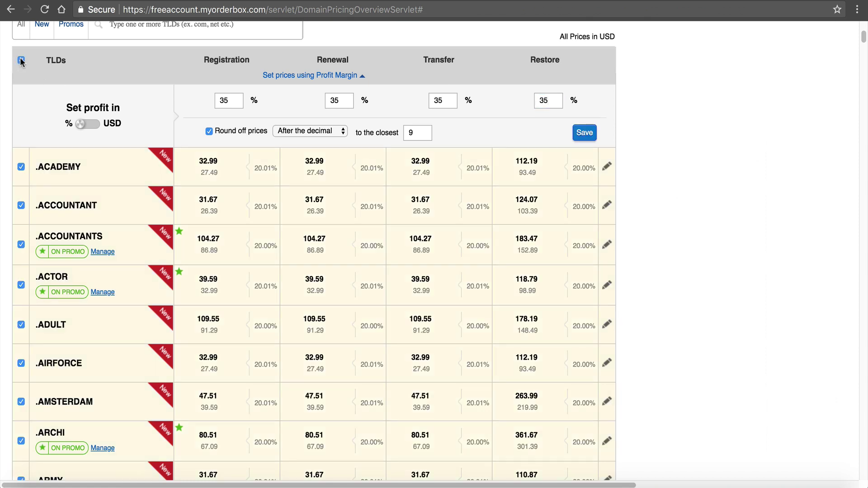
pyautogui.click(21, 59)
pyautogui.click(21, 60)
pyautogui.click(585, 133)
pyautogui.click(222, 287)
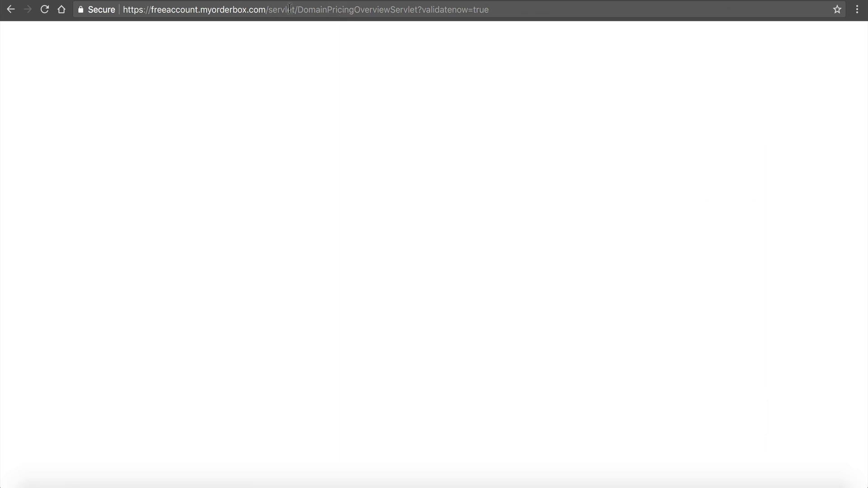
pyautogui.click(10, 9)
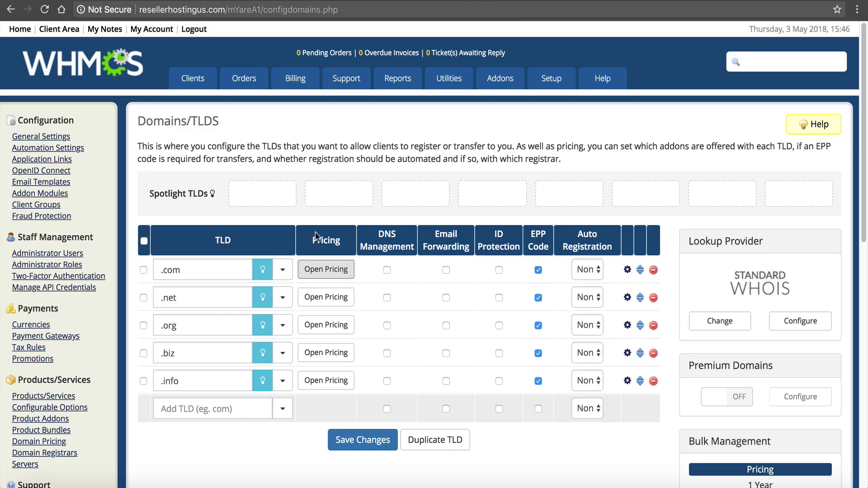
pyautogui.click(330, 302)
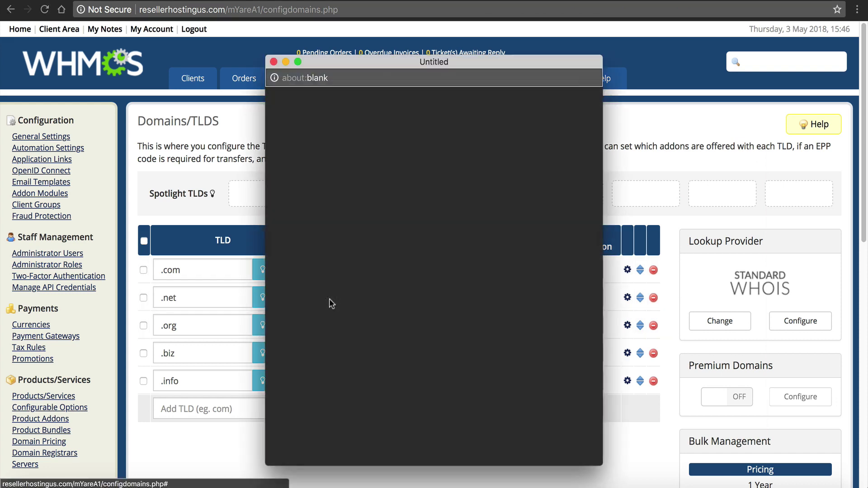
pyautogui.moveTo(345, 67); pyautogui.dragTo(614, 78)
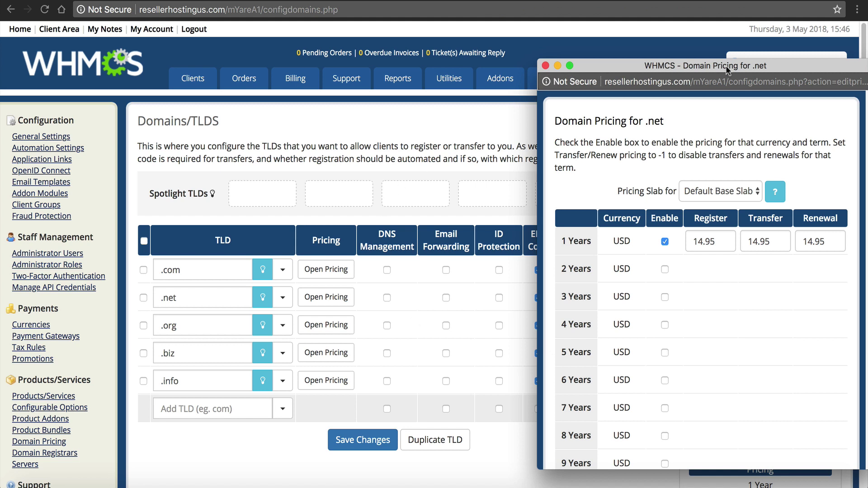
pyautogui.press('super+w')
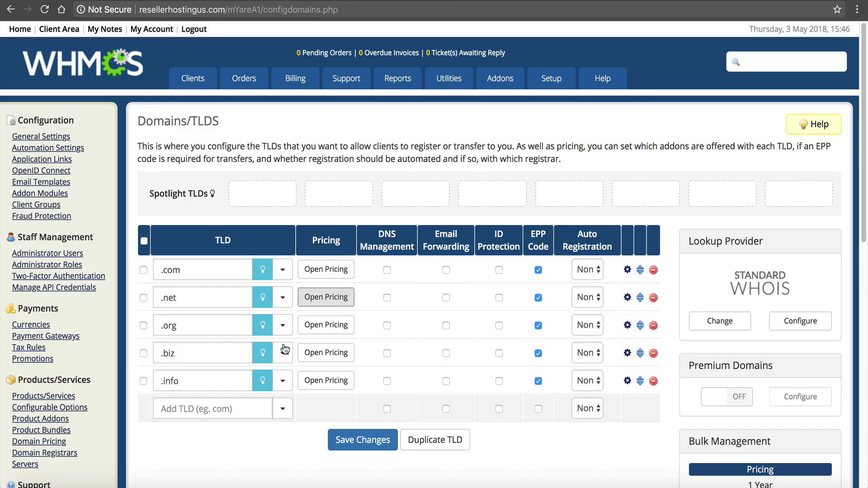
pyautogui.scroll(-1, 322, 382)
pyautogui.scroll(-1, 321, 383)
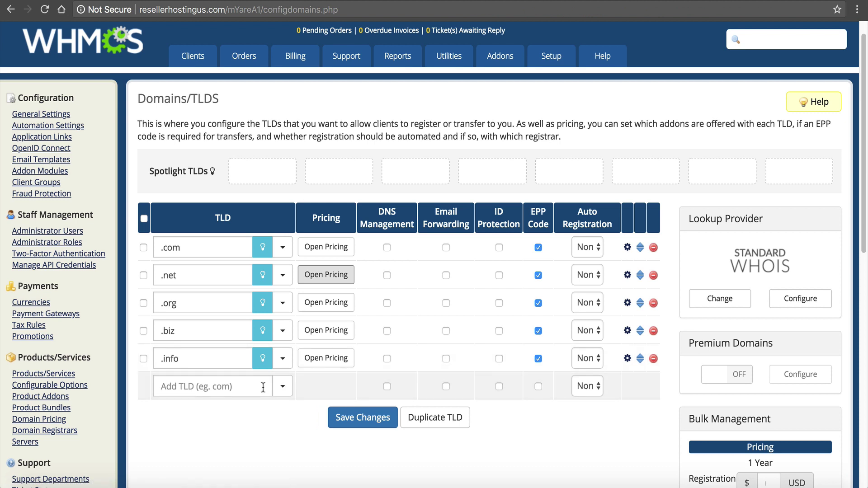
pyautogui.click(207, 378)
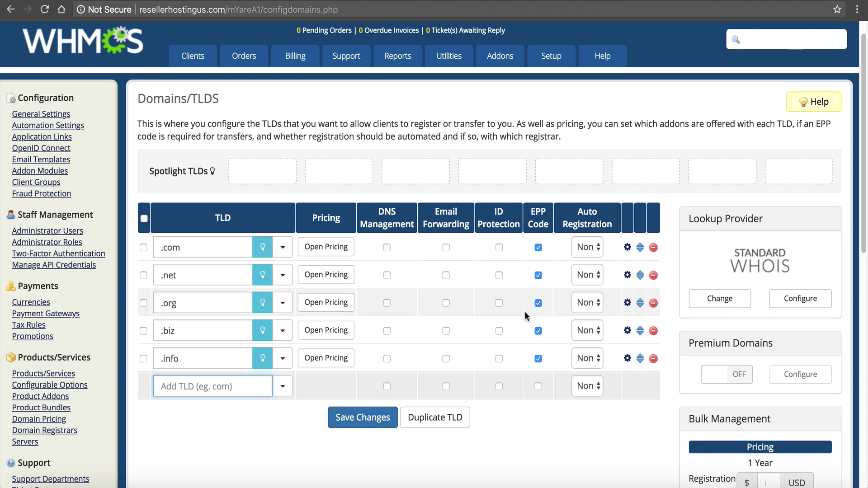
pyautogui.scroll(-3, 525, 311)
pyautogui.scroll(-6, 779, 333)
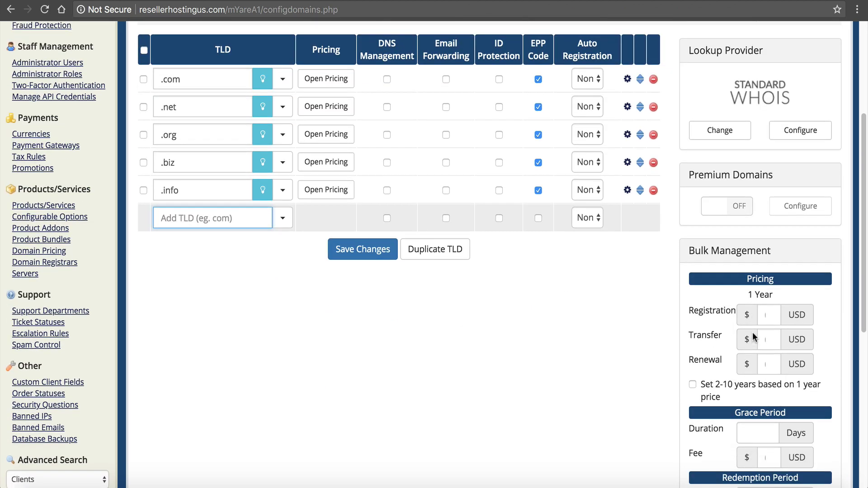
pyautogui.scroll(-1, 660, 294)
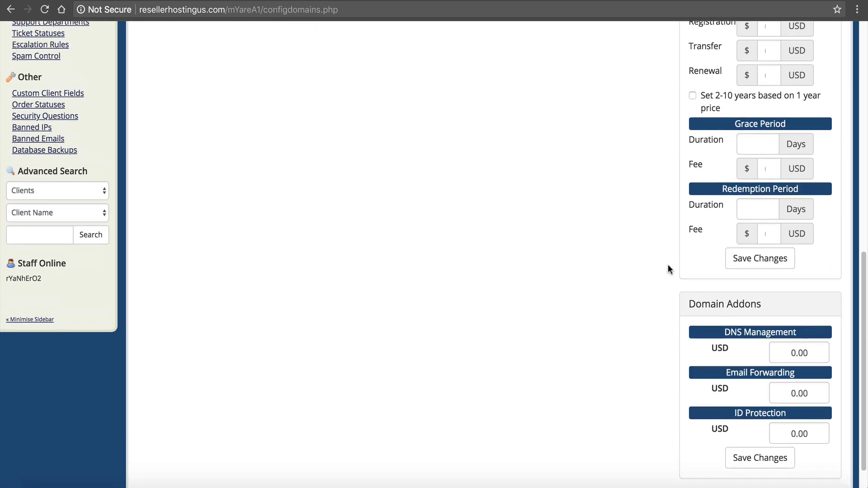
pyautogui.scroll(2, 743, 147)
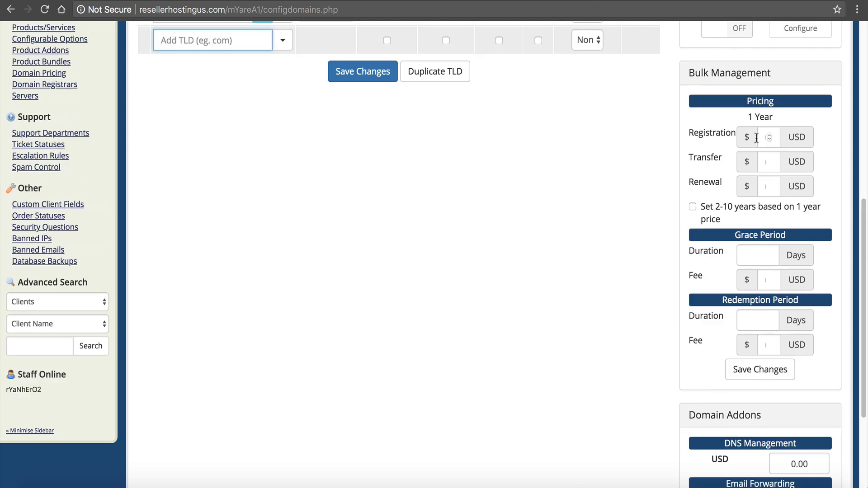
pyautogui.scroll(-3, 758, 292)
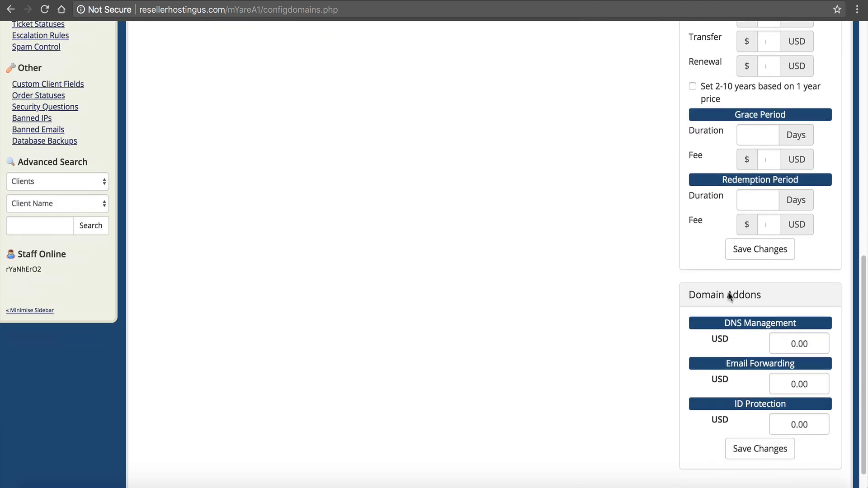
pyautogui.moveTo(805, 337); pyautogui.dragTo(774, 336)
pyautogui.press('Tab')
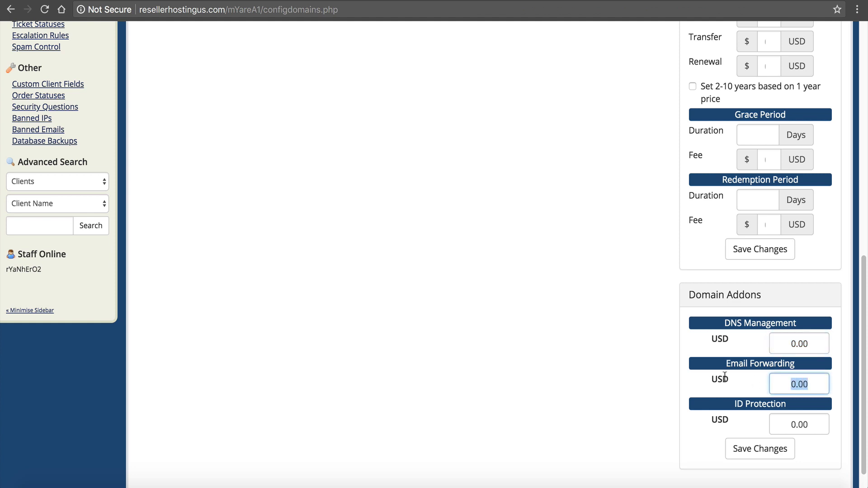
pyautogui.press('Tab')
pyautogui.scroll(-1, 805, 397)
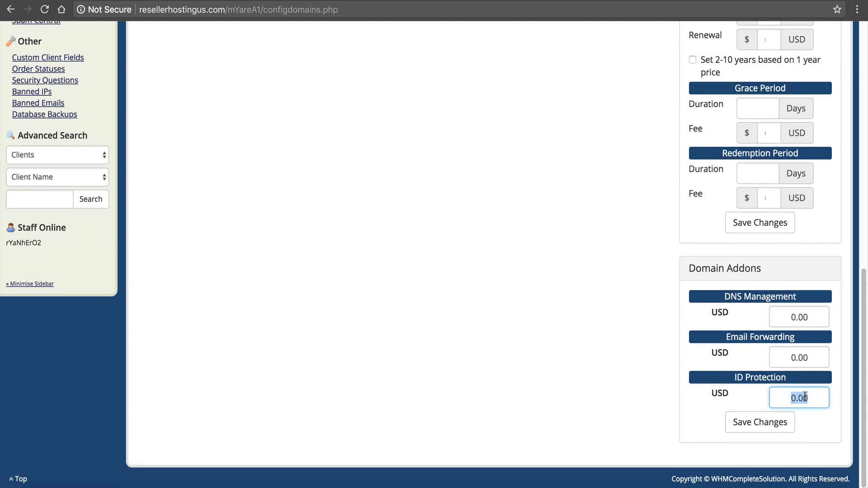
pyautogui.scroll(10, 678, 340)
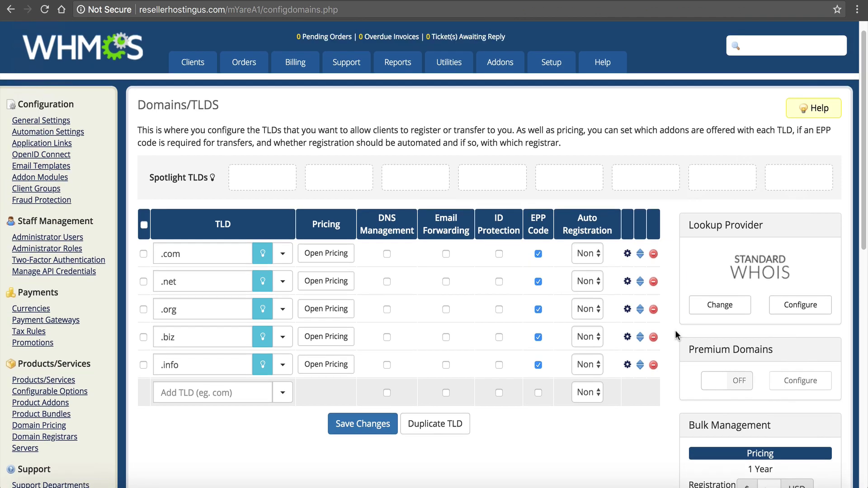
# - Close the .net Domain Pricing popup and reload the cart.php?a=confdomains page
pyautogui.moveTo(867, 61); pyautogui.dragTo(560, 60)
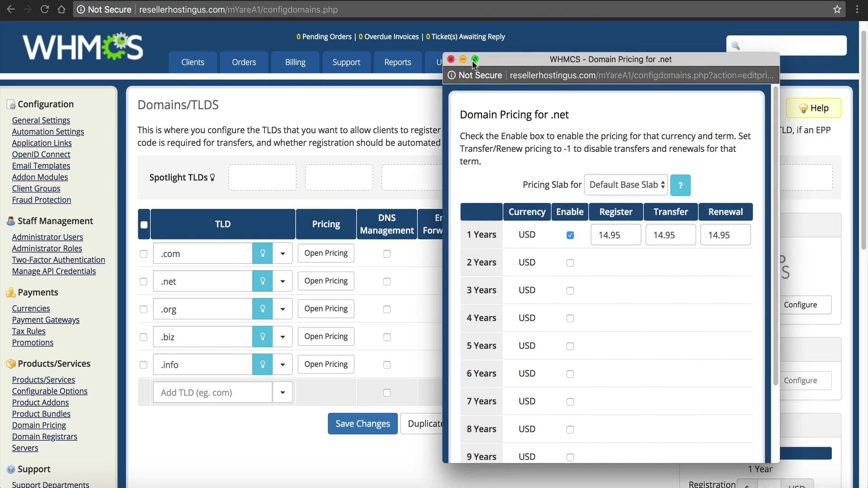
pyautogui.click(451, 59)
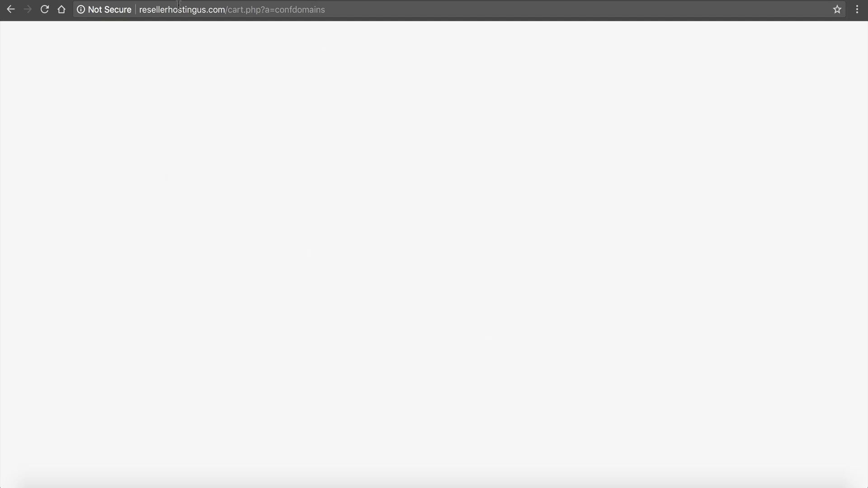
pyautogui.click(179, 5)
pyautogui.press('Return')
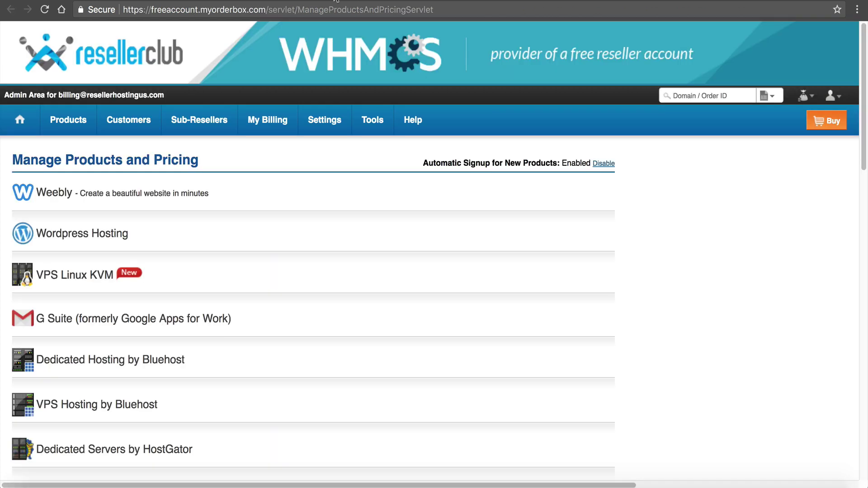
# - Open My Billing > Add Funds, choose PayPal and highlight the minimum amount note
pyautogui.moveTo(254, 123)
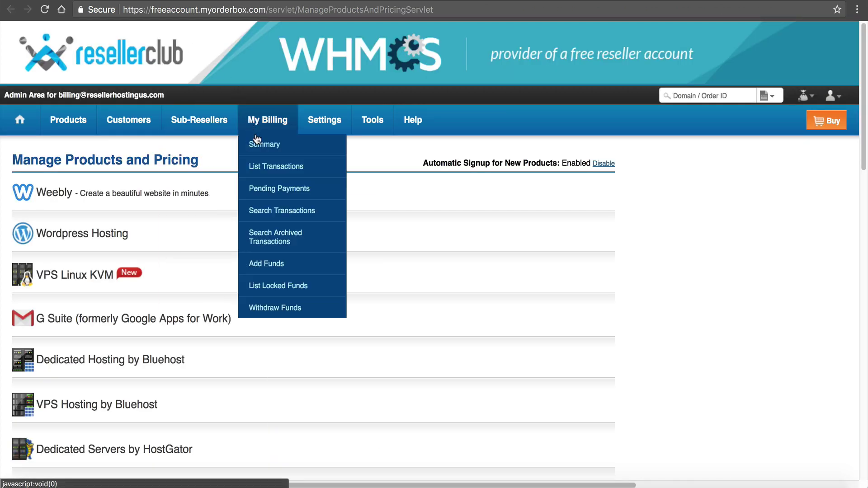
pyautogui.click(272, 267)
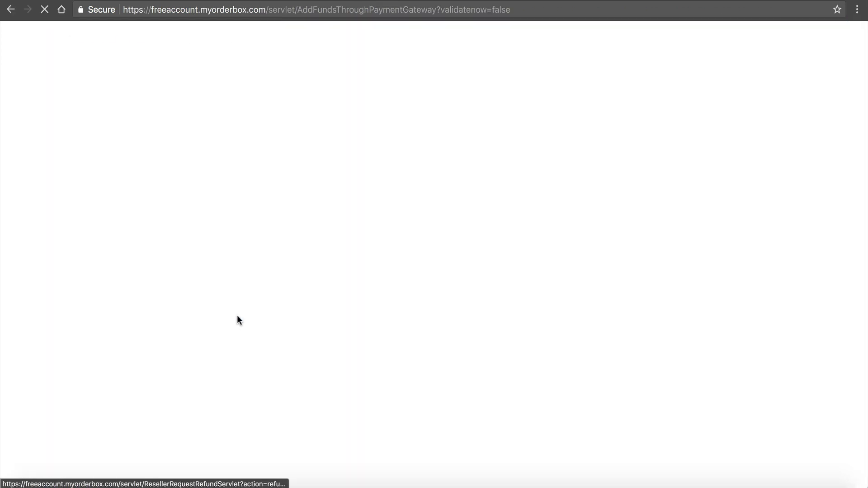
pyautogui.click(28, 237)
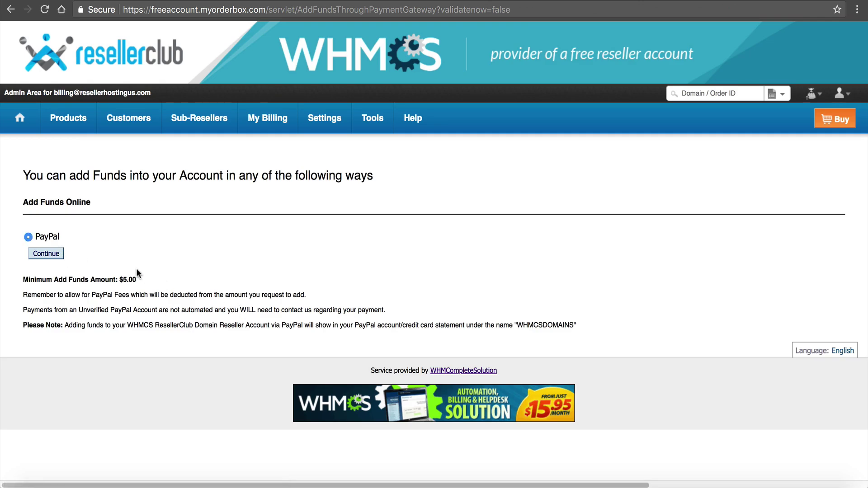
pyautogui.moveTo(25, 268)
pyautogui.mouseDown()
pyautogui.moveTo(47, 281)
pyautogui.moveTo(141, 285)
pyautogui.moveTo(23, 278)
pyautogui.moveTo(39, 275)
pyautogui.mouseUp()
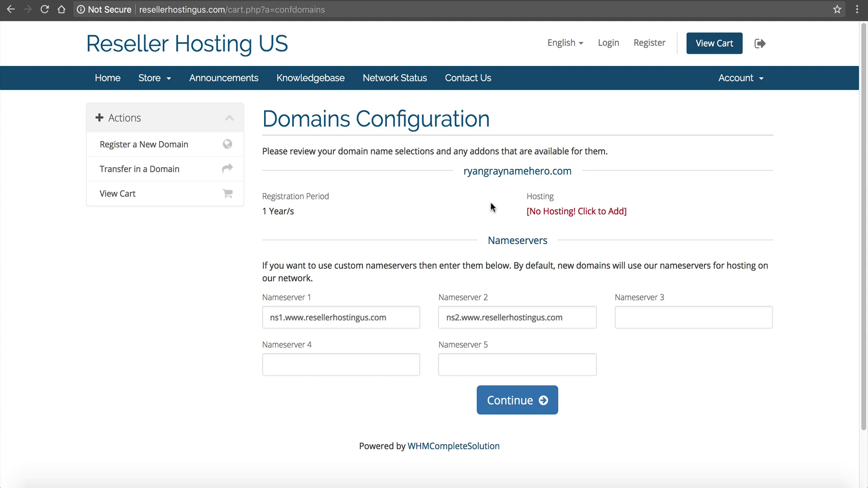
# - Continue to Review & Checkout, verify the $11.34 USD registration price, then return to the store homepage
pyautogui.click(527, 401)
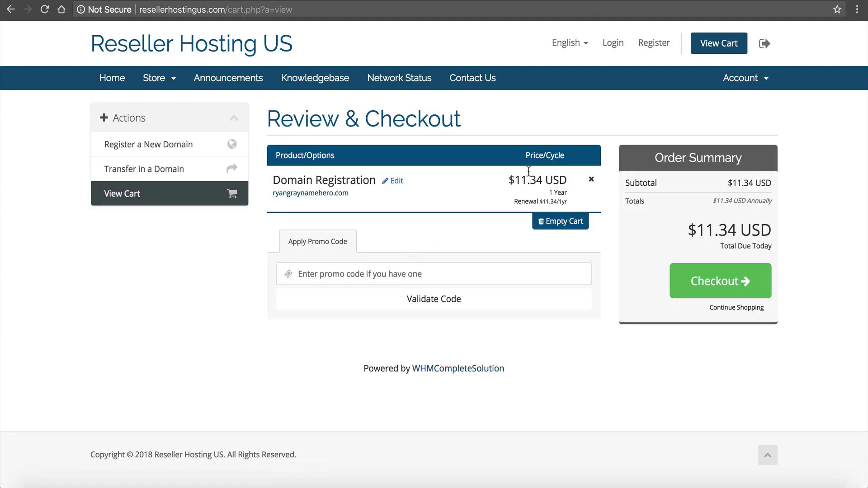
pyautogui.moveTo(510, 179); pyautogui.dragTo(563, 179)
pyautogui.click(557, 179)
pyautogui.click(157, 47)
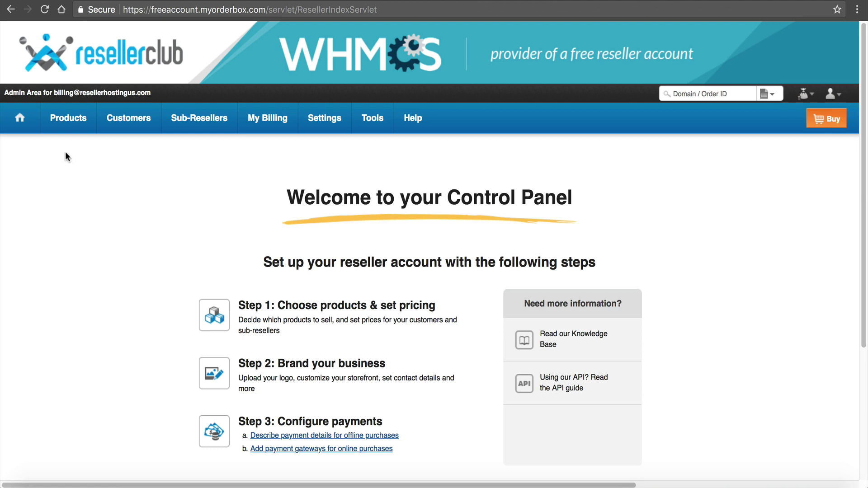
# - Navigate to Products and Pricing > Domain Registration > Manage TLDs
pyautogui.click(282, 330)
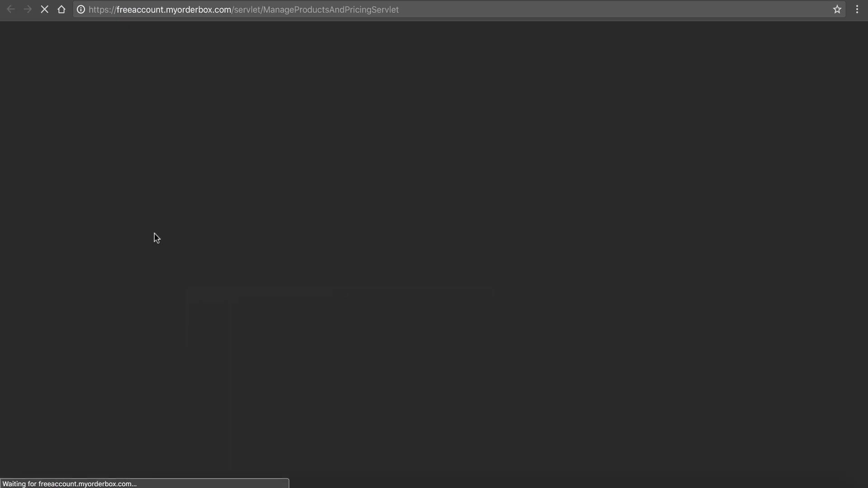
pyautogui.scroll(-6, 119, 399)
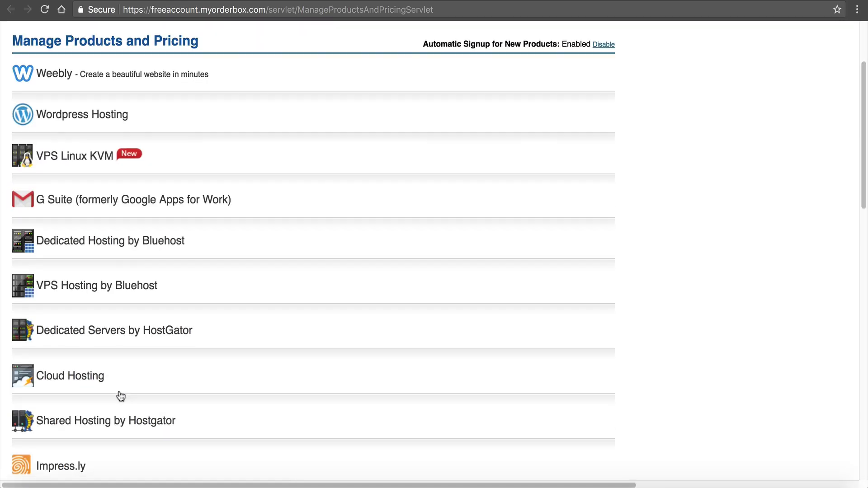
pyautogui.scroll(-2, 115, 404)
pyautogui.click(71, 324)
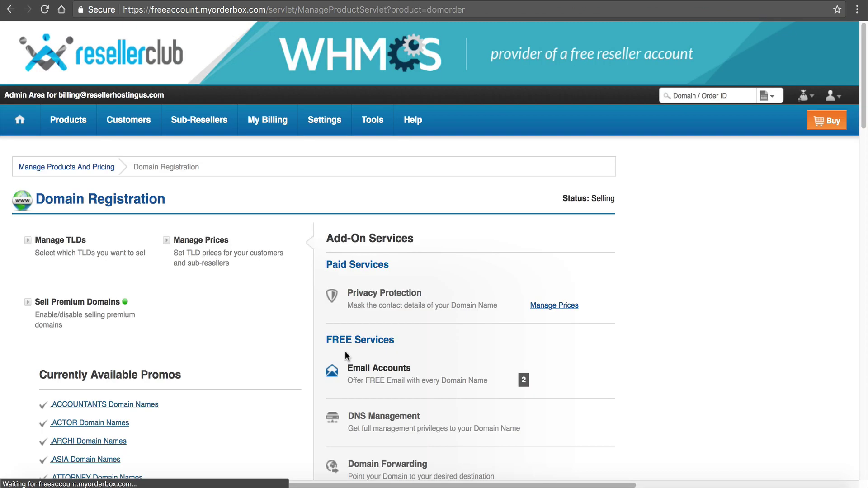
pyautogui.click(59, 243)
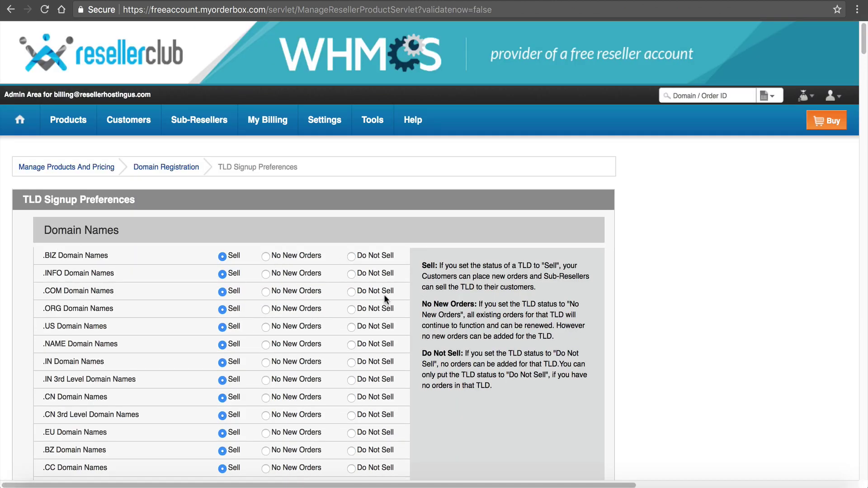
# - Tick 'I agree to the Terms and Conditions' at the bottom of the TLD list
pyautogui.scroll(-20, 167, 317)
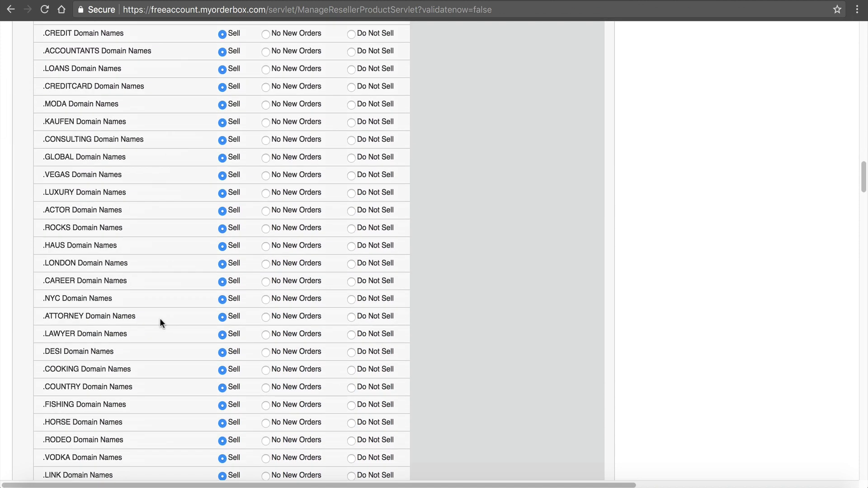
pyautogui.scroll(-20, 153, 328)
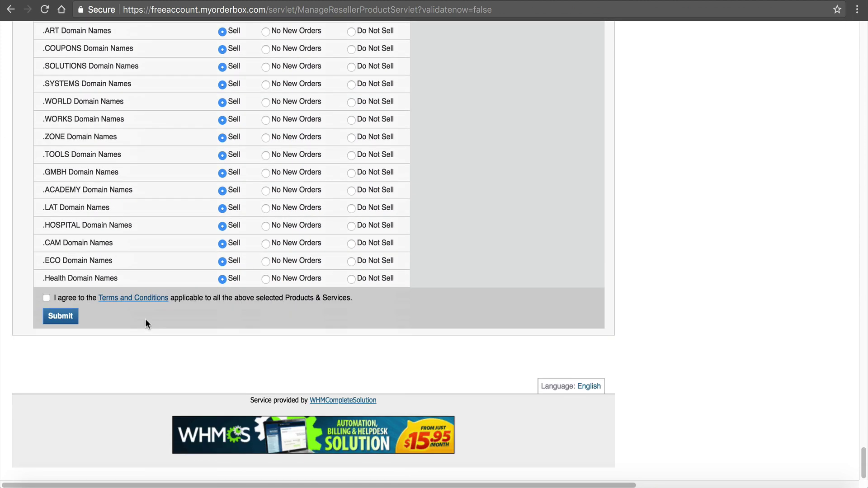
pyautogui.click(46, 301)
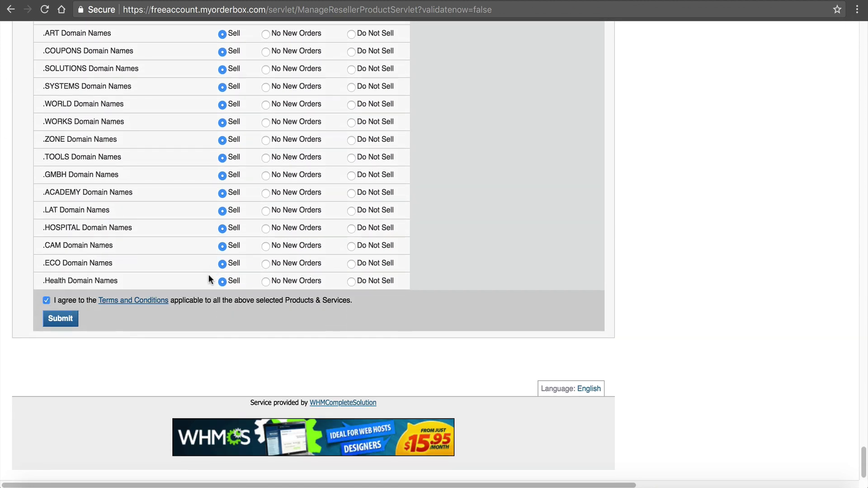
pyautogui.scroll(20, 67, 259)
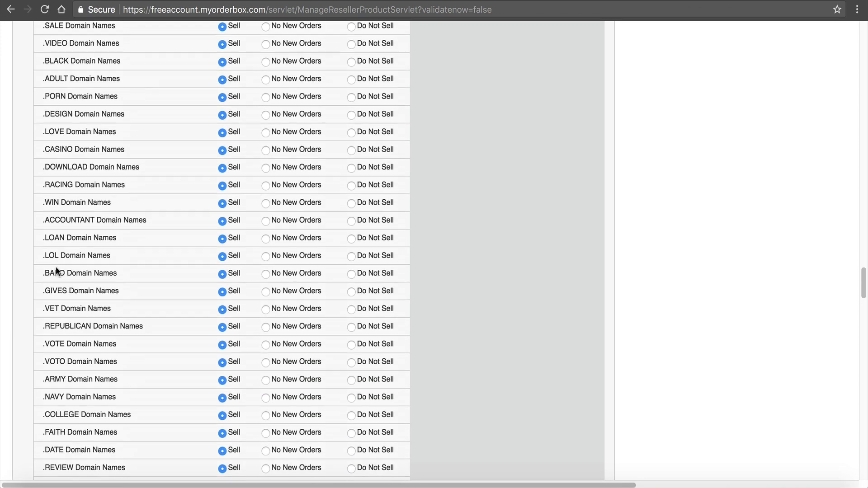
pyautogui.scroll(20, 71, 245)
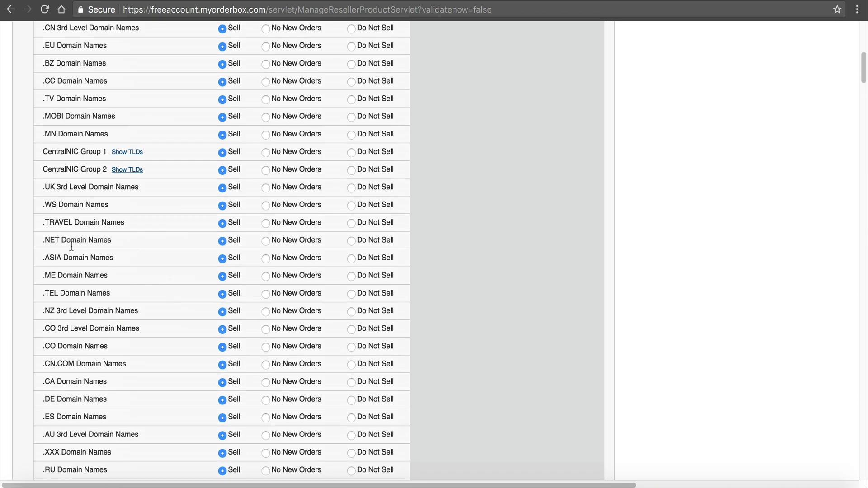
pyautogui.scroll(10, 70, 245)
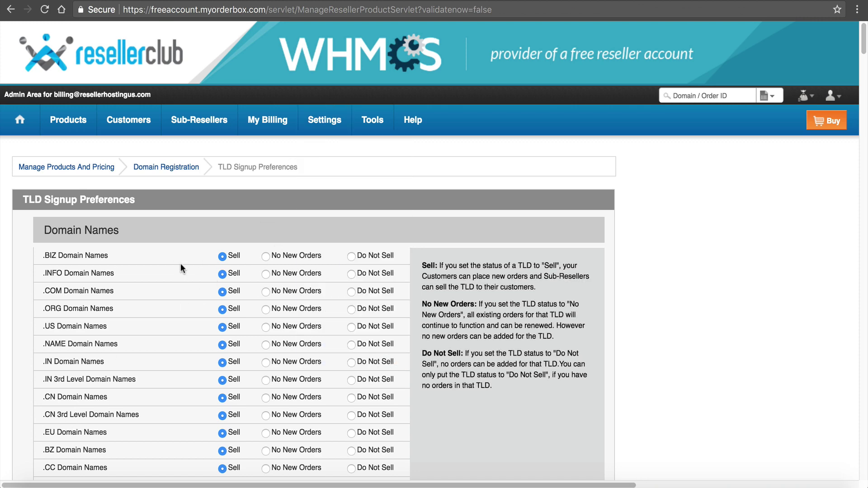
pyautogui.scroll(-5, 181, 264)
pyautogui.scroll(-1, 134, 332)
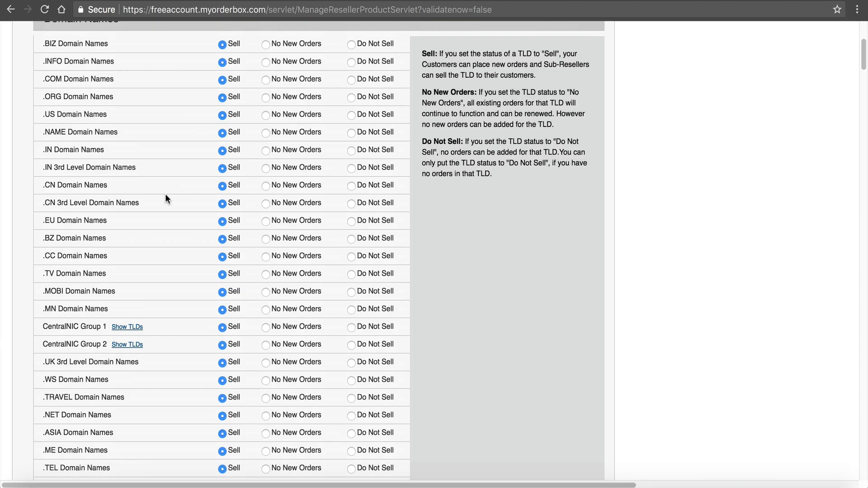
pyautogui.scroll(5, 170, 188)
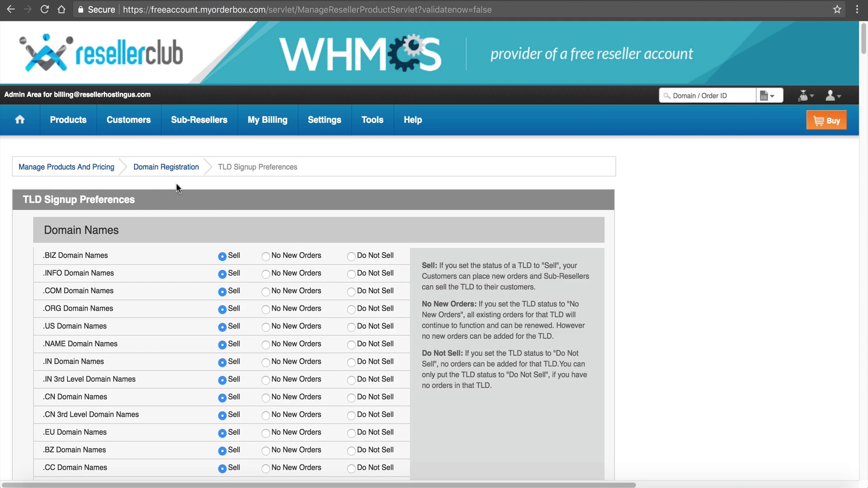
# - Return to Domain Registration and open the Manage Prices overview, checking the .ACADEMY selling price
pyautogui.click(10, 9)
pyautogui.moveTo(199, 120)
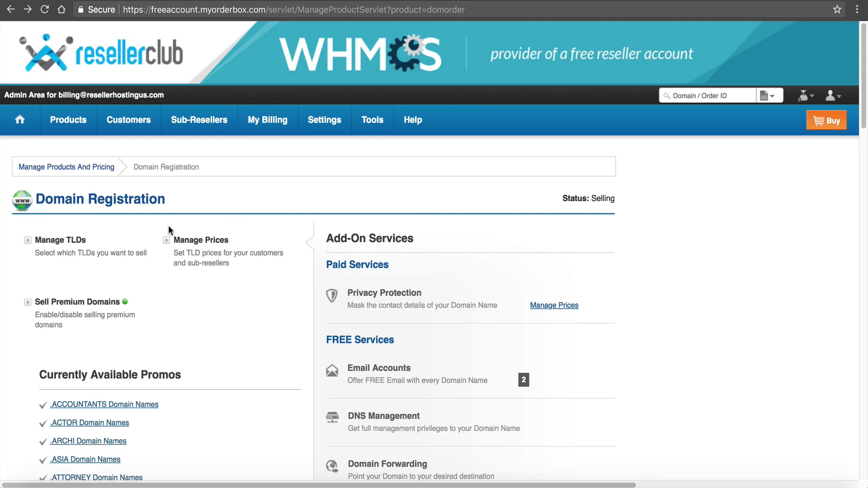
pyautogui.click(201, 241)
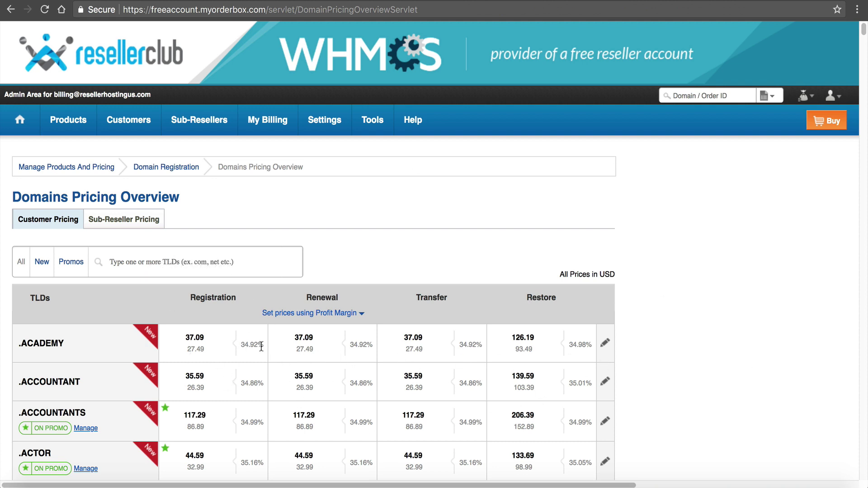
pyautogui.moveTo(185, 338); pyautogui.dragTo(207, 344)
pyautogui.scroll(-5, 191, 354)
pyautogui.scroll(5, 189, 359)
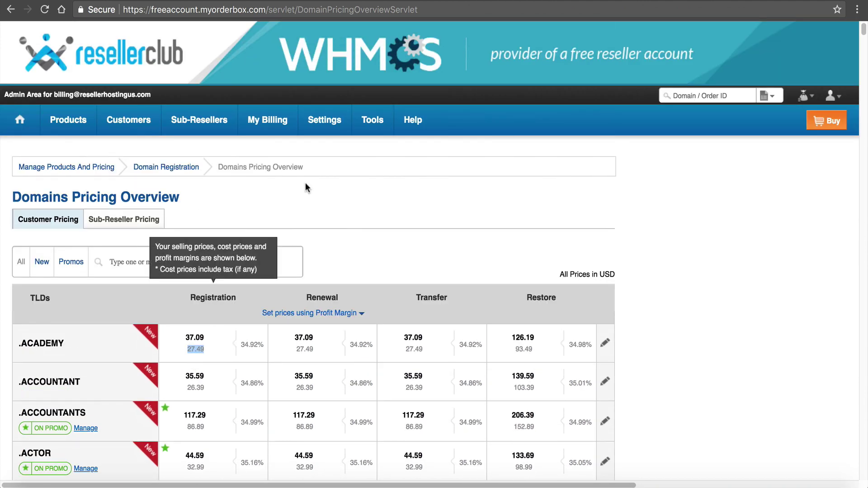
pyautogui.click(311, 195)
# - Filter the pricing table to .net and highlight its 17.79 registration price
pyautogui.click(178, 252)
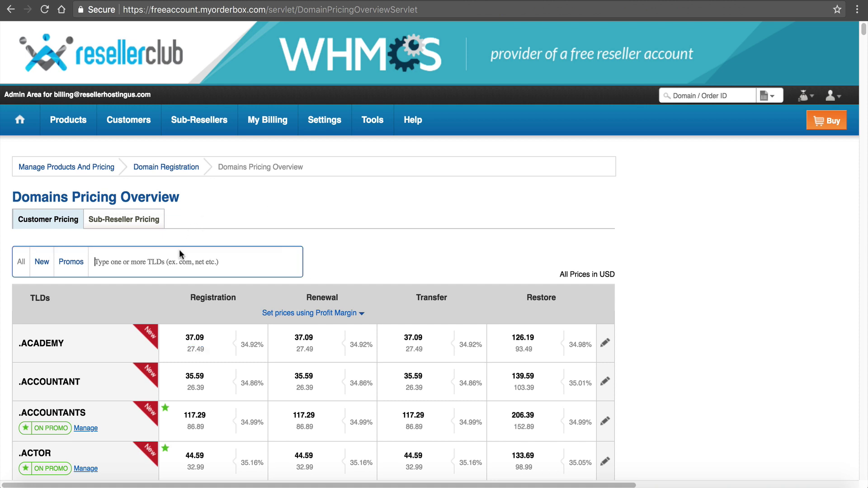
pyautogui.write('.net')
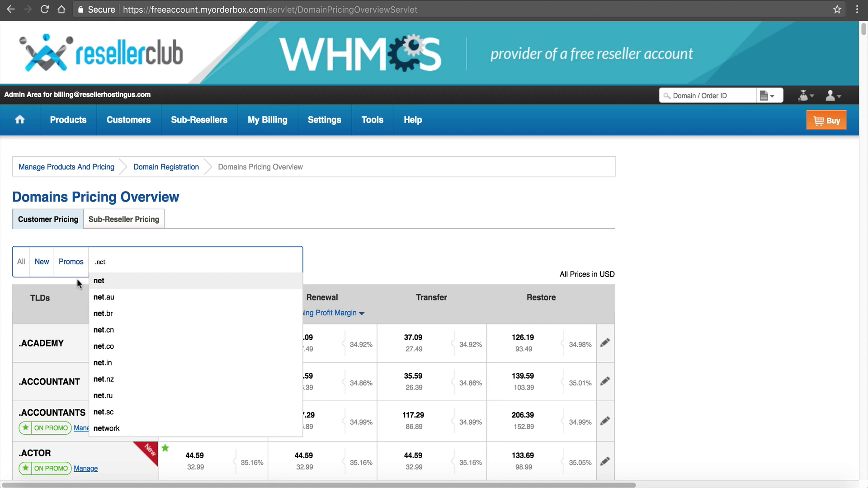
pyautogui.click(97, 277)
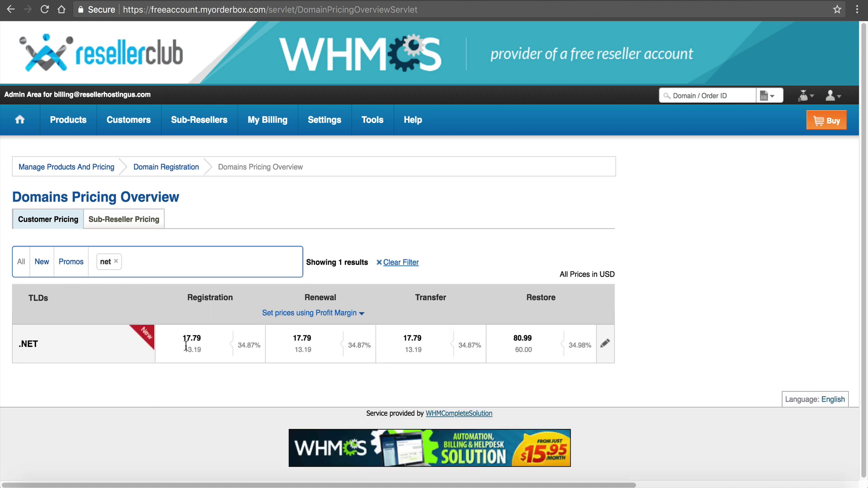
pyautogui.moveTo(185, 350)
pyautogui.mouseDown()
pyautogui.moveTo(200, 347)
pyautogui.moveTo(182, 339)
pyautogui.mouseUp()
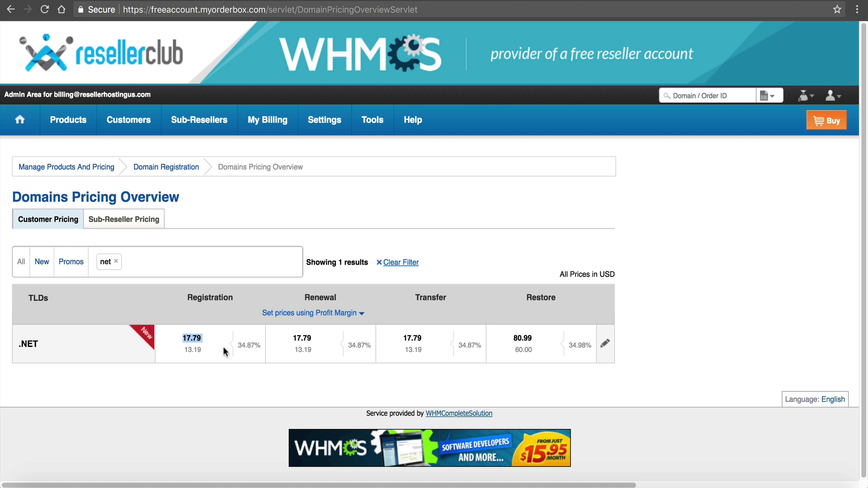
pyautogui.moveTo(327, 123)
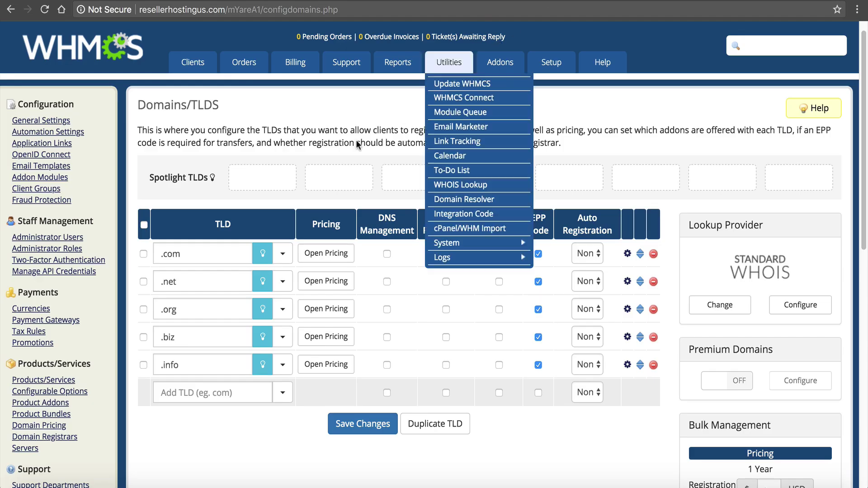
# - Enter 17.79 as the .net one-year Register, Transfer and Renewal prices
pyautogui.click(326, 281)
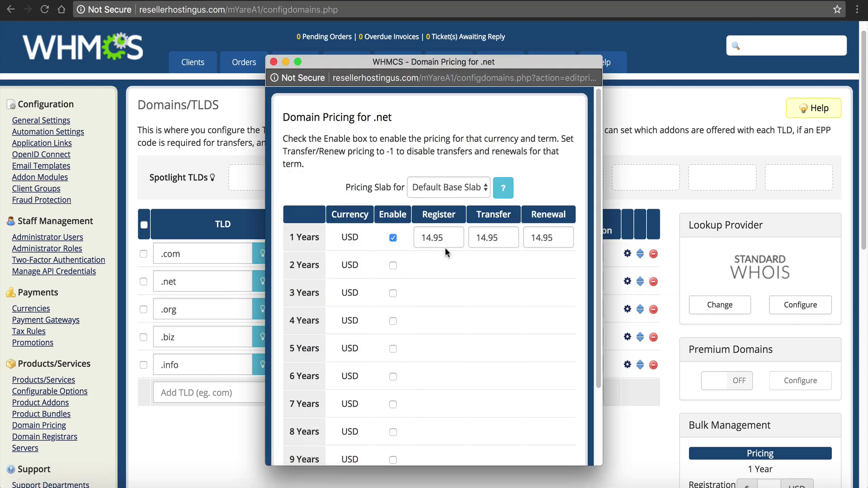
pyautogui.doubleClick(432, 237)
pyautogui.write('√')
pyautogui.moveTo(509, 199)
pyautogui.press('BackSpace')
pyautogui.write('17.79')
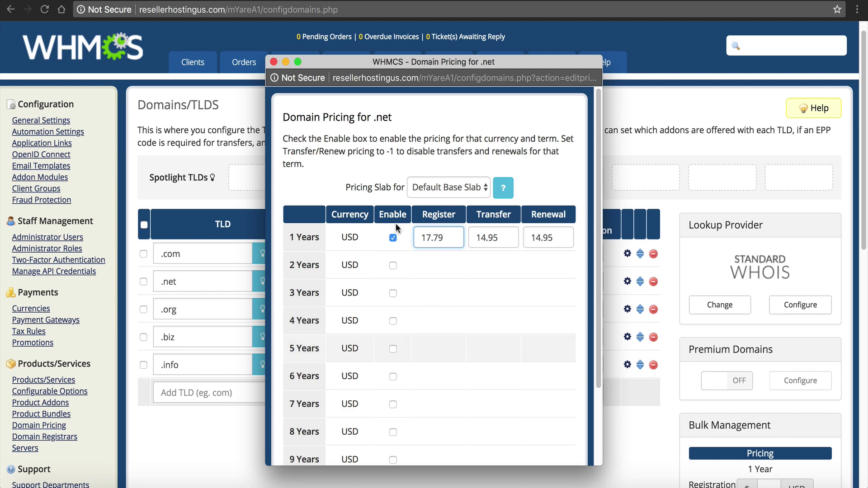
pyautogui.press('Tab')
pyautogui.write('17.79')
pyautogui.press('Tab')
pyautogui.write('17.79')
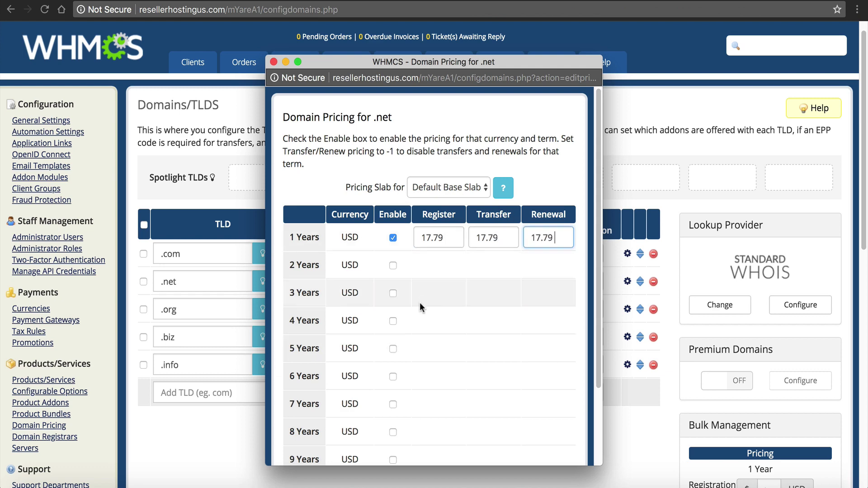
# - Verify the saved 17.79 register price and close the .net pricing window
pyautogui.scroll(-3, 420, 302)
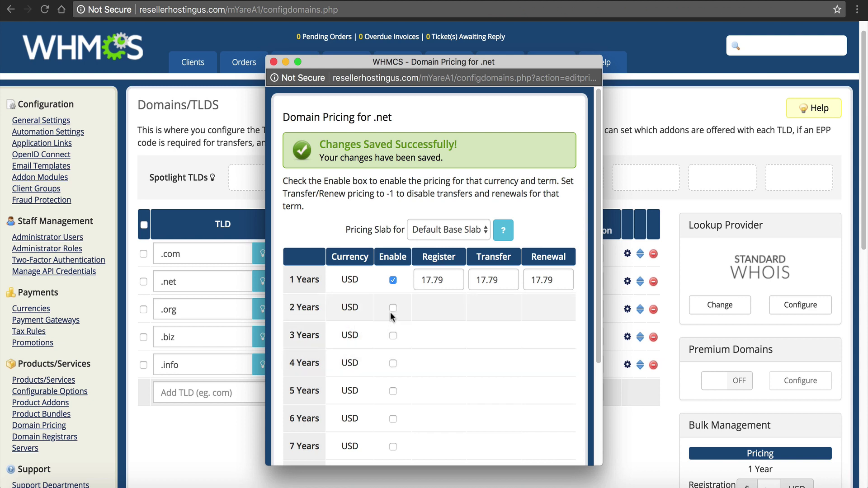
pyautogui.scroll(-3, 390, 336)
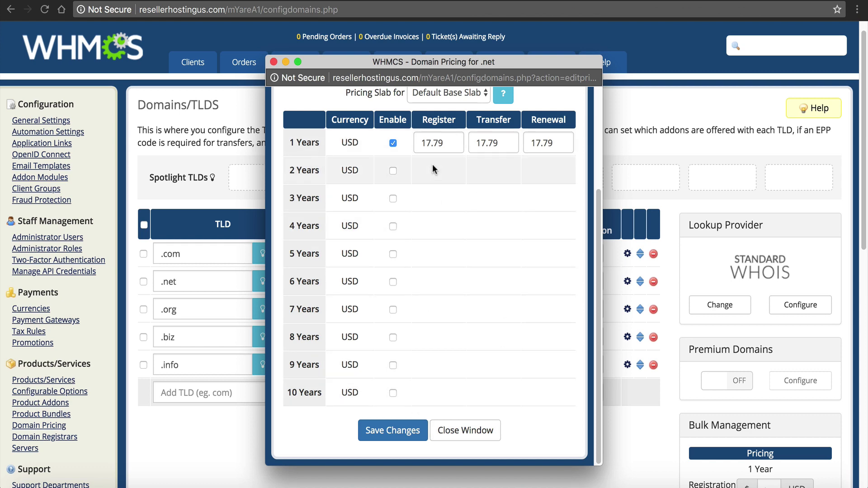
pyautogui.doubleClick(431, 143)
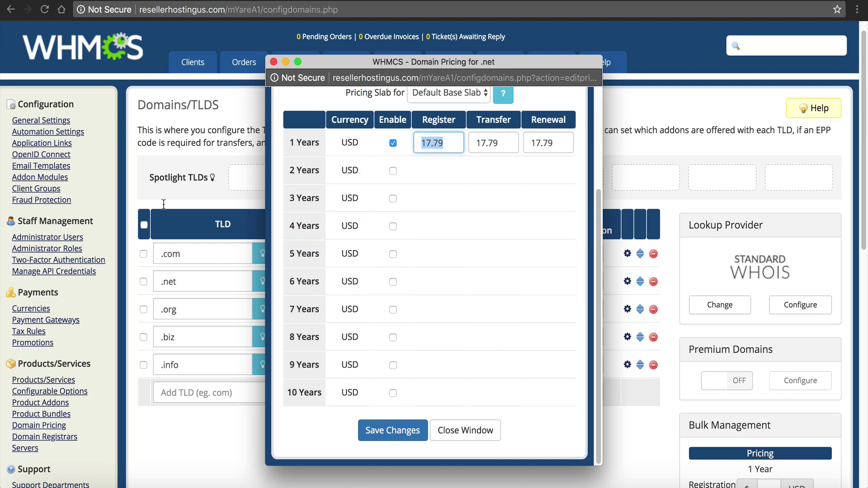
pyautogui.scroll(1, 164, 204)
pyautogui.scroll(5, 404, 236)
pyautogui.scroll(-3, 418, 191)
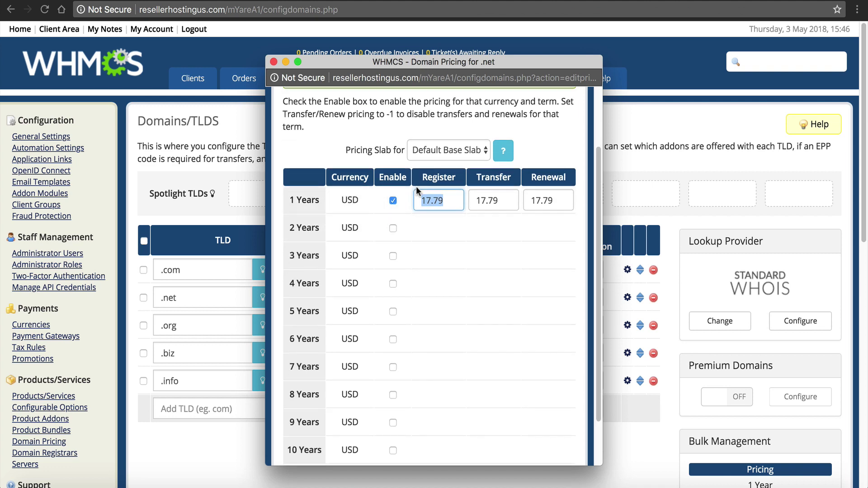
pyautogui.scroll(-3, 393, 240)
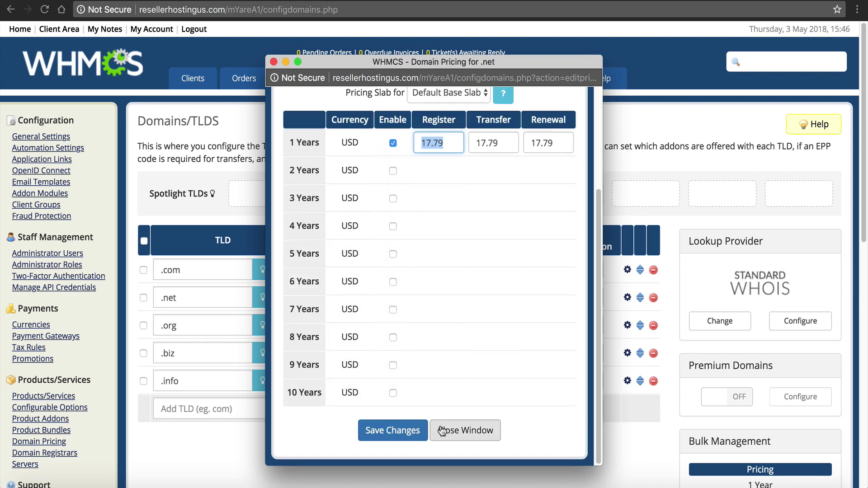
pyautogui.click(441, 431)
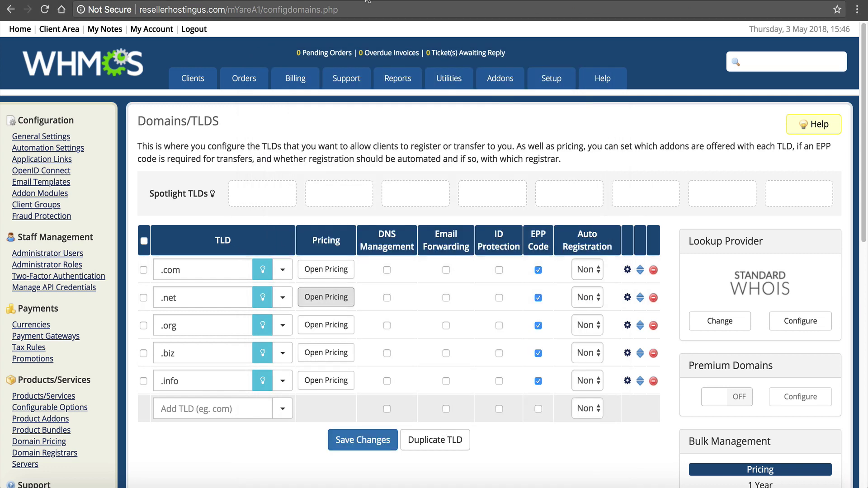